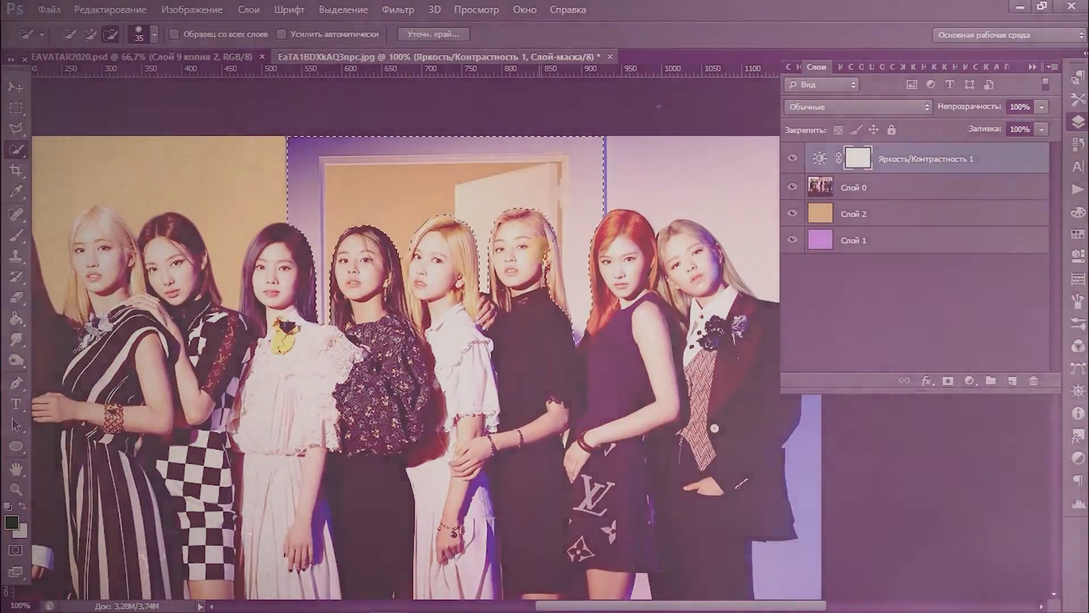
pyautogui.hotkey('ctrl', 'alt', 'r')
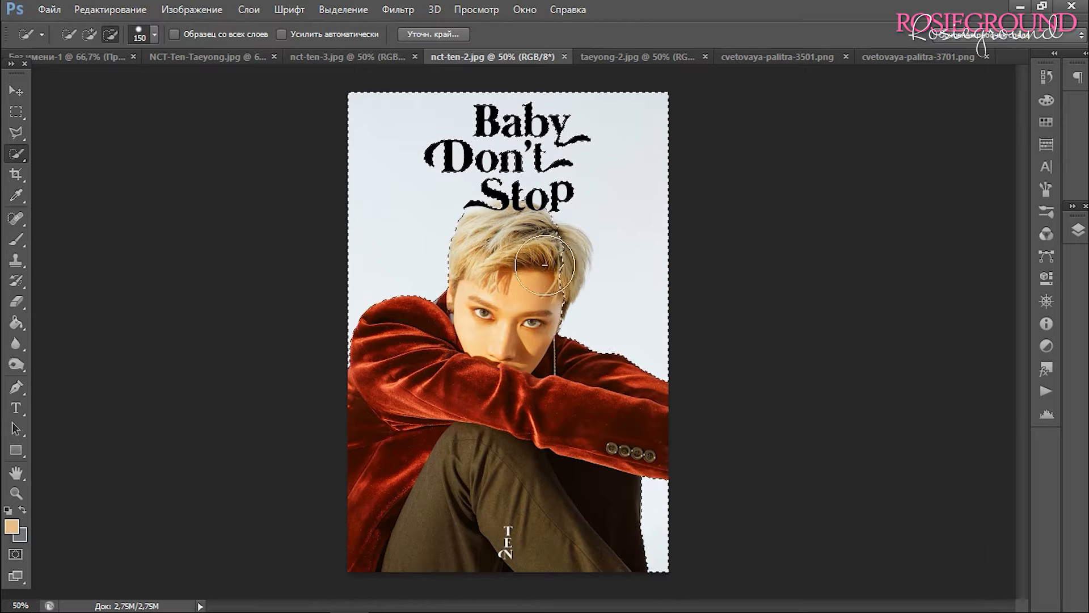
# Refine the edge of the backdrop selection around the blond model in nct-ten-2.jpg
pyautogui.click(433, 34)
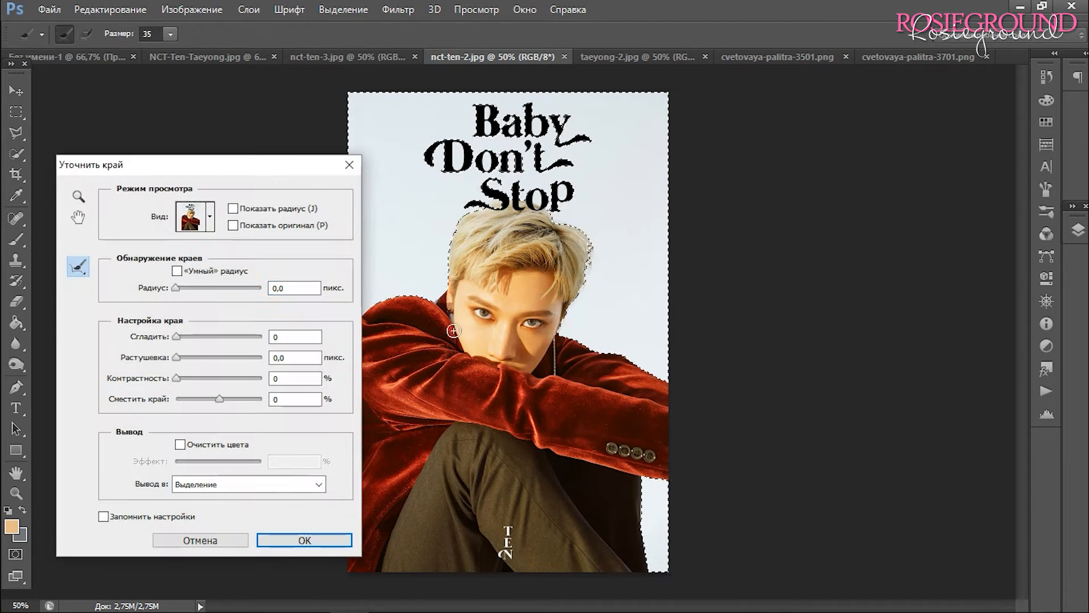
pyautogui.click(305, 542)
pyautogui.rightClick(600, 193)
# Convert the background into a regular layer and delete the selected backdrop and the title lettering above the model's head
pyautogui.press('Delete')
pyautogui.click(688, 187)
pyautogui.click(1078, 230)
pyautogui.doubleClick(977, 220)
pyautogui.click(732, 187)
pyautogui.press('Delete')
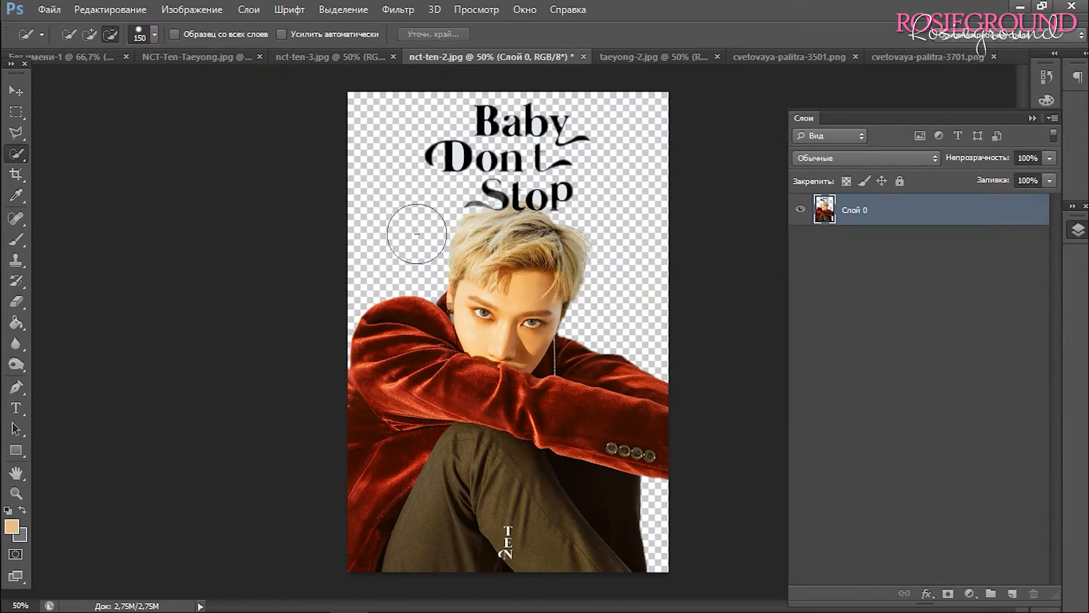
pyautogui.press('Delete')
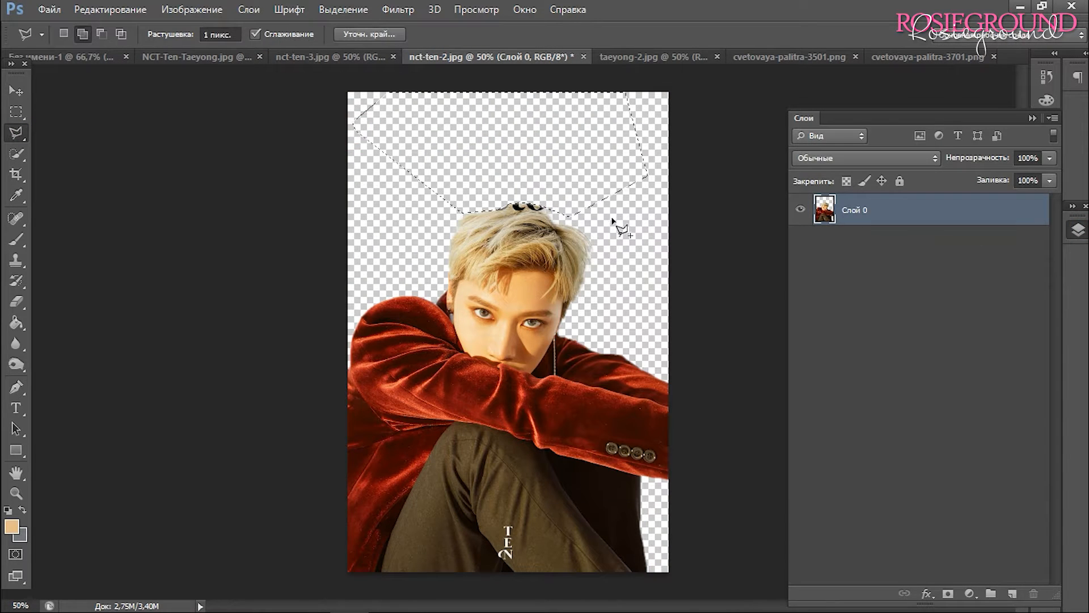
pyautogui.rightClick(10, 222)
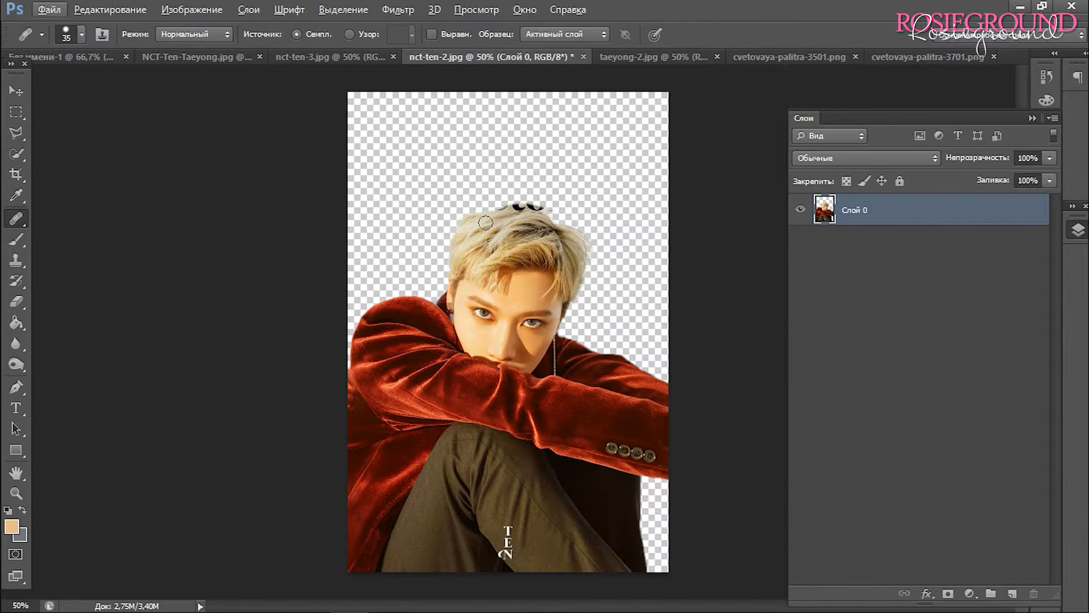
# Bring the blond model cutout into the untitled composition, scale it down and position it over the pink rectangle
pyautogui.click(16, 91)
pyautogui.moveTo(525, 270); pyautogui.dragTo(671, 313)
pyautogui.click(603, 309)
pyautogui.hotkey('ctrl', 't')
pyautogui.moveTo(456, 546); pyautogui.dragTo(636, 338)
pyautogui.moveTo(705, 266); pyautogui.dragTo(549, 345)
pyautogui.press('Return')
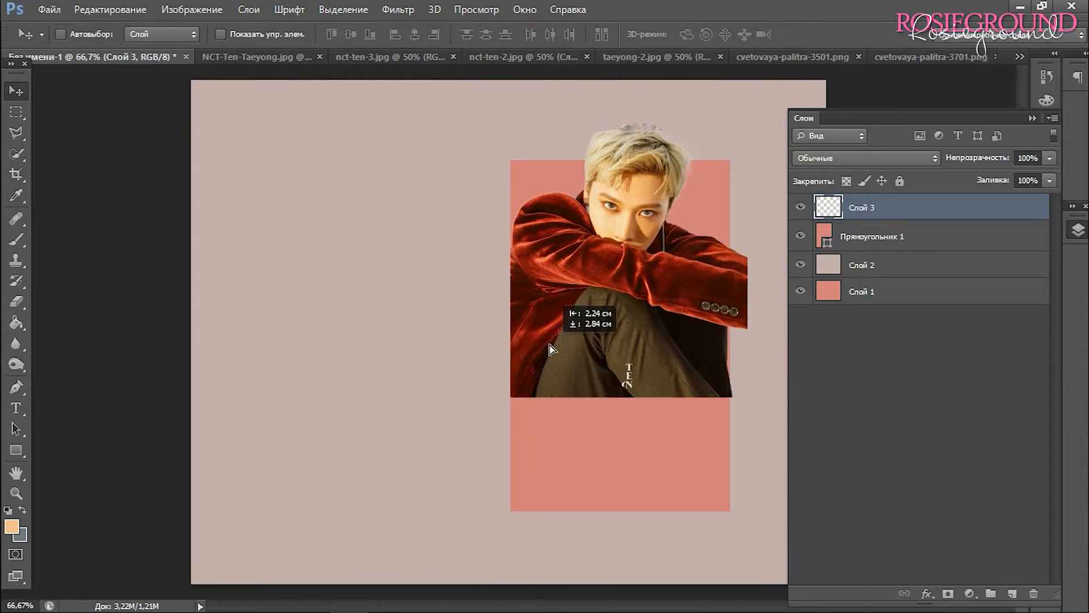
# Clip the model layer Слой 3 to the pink rectangle and shift the model down
pyautogui.rightClick(862, 208)
pyautogui.click(766, 282)
pyautogui.moveTo(645, 323); pyautogui.dragTo(633, 365)
# Enlarge the pink rectangle by extending its upper-right corner outward and its lower edge downward
pyautogui.click(885, 236)
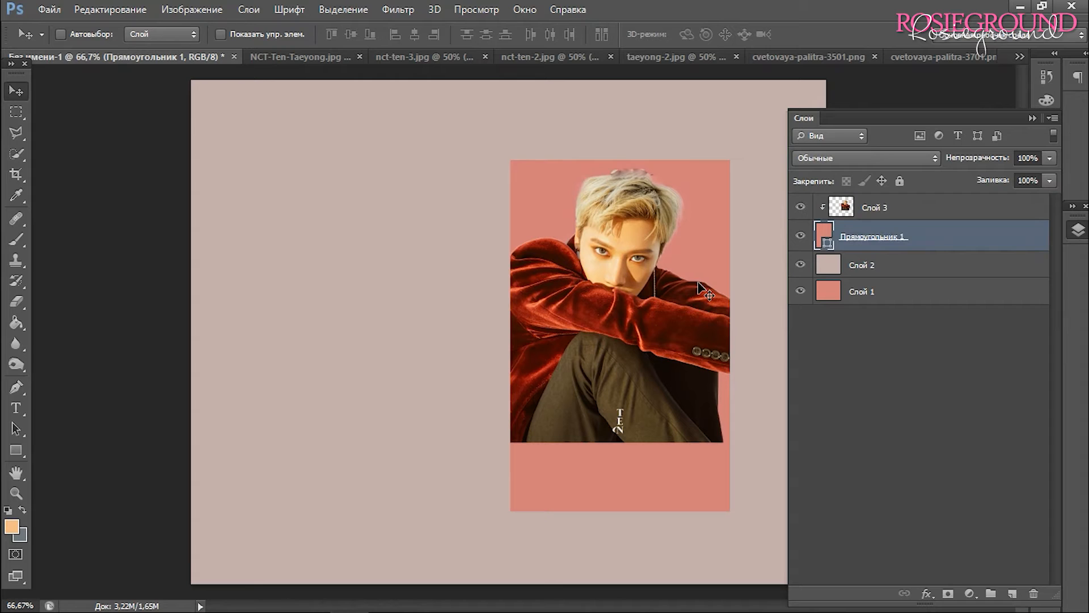
pyautogui.hotkey('ctrl', 't')
pyautogui.moveTo(730, 160); pyautogui.dragTo(757, 120)
pyautogui.moveTo(634, 511); pyautogui.dragTo(633, 533)
pyautogui.press('Return')
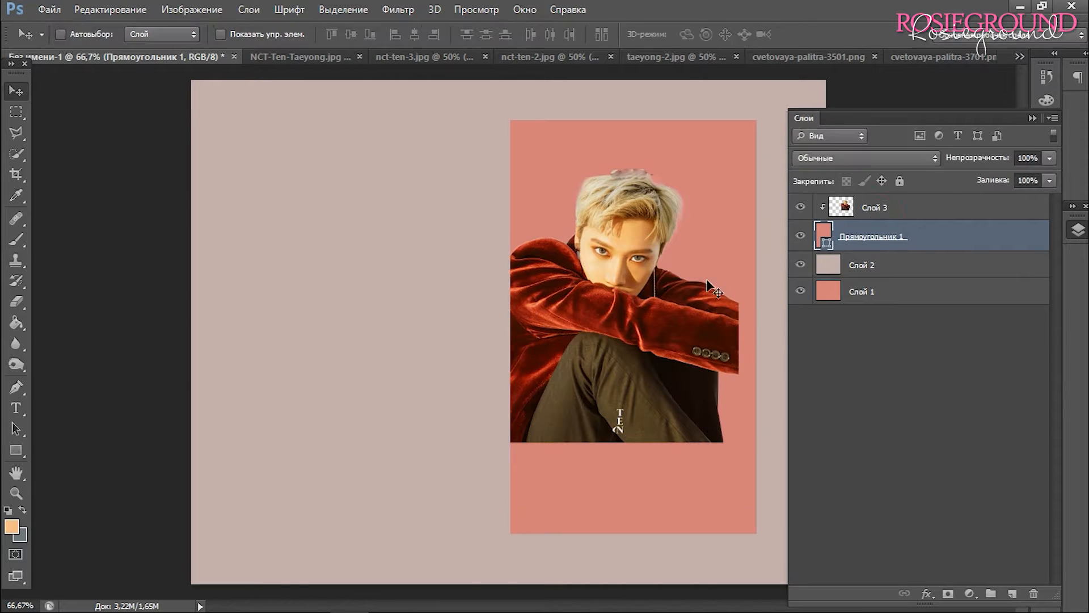
# Move the model slightly right and smudge away the leftover lettering along the top of the hair at 24% strength
pyautogui.click(875, 207)
pyautogui.moveTo(641, 318); pyautogui.dragTo(659, 319)
pyautogui.click(15, 364)
pyautogui.click(16, 343)
pyautogui.click(103, 371)
pyautogui.moveTo(663, 173); pyautogui.dragTo(625, 179)
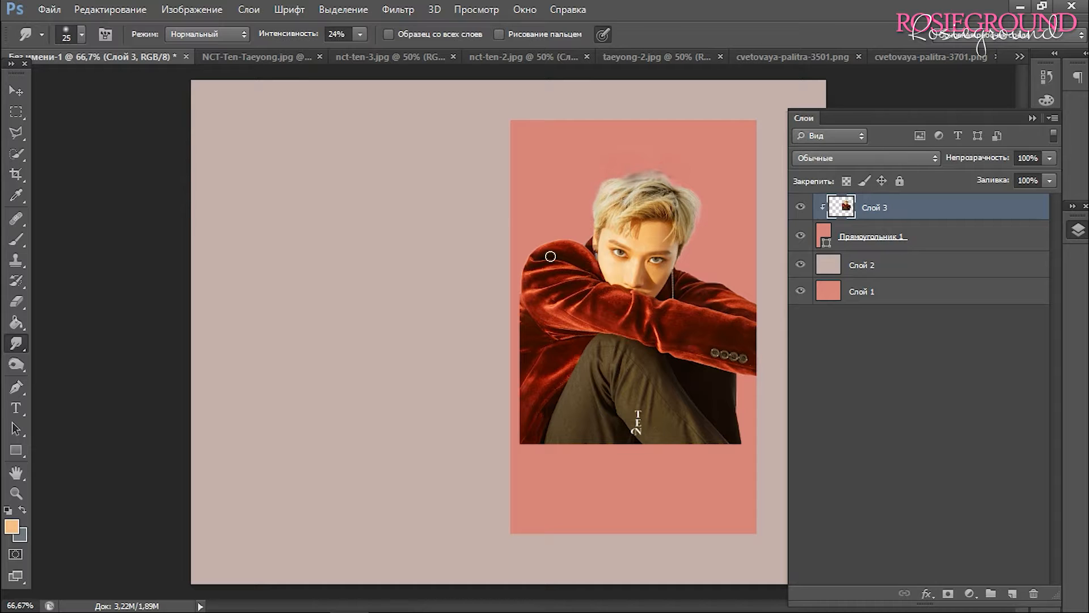
# Move the model up within the rectangle and heal away the TEN lettering on the trousers
pyautogui.click(16, 91)
pyautogui.moveTo(679, 279); pyautogui.dragTo(674, 225)
pyautogui.click(16, 219)
pyautogui.click(81, 218)
pyautogui.moveTo(633, 359); pyautogui.dragTo(633, 380)
pyautogui.click(16, 90)
pyautogui.moveTo(667, 294); pyautogui.dragTo(672, 304)
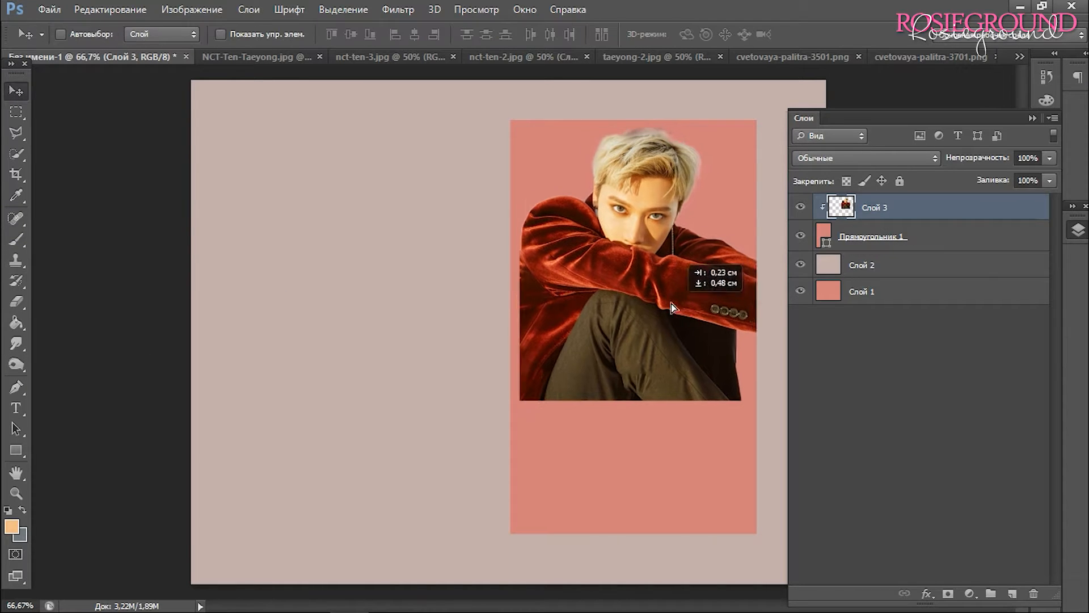
# Close the nct-ten-2.jpg document and hide the blond model layer Слой 3 in the composition
pyautogui.click(956, 55)
pyautogui.click(647, 56)
pyautogui.moveTo(569, 56); pyautogui.dragTo(569, 90)
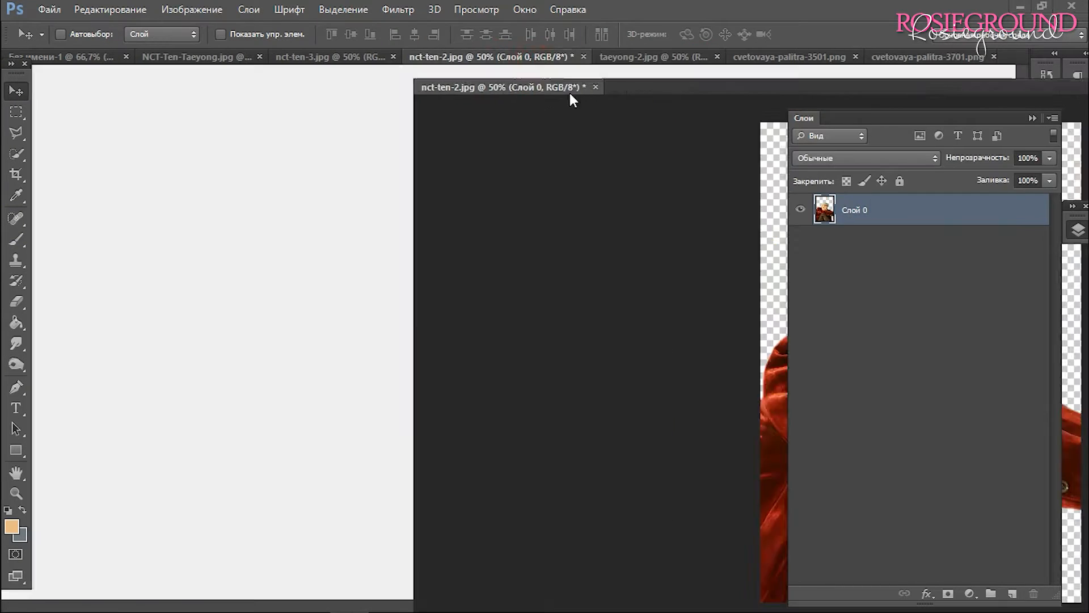
pyautogui.click(595, 88)
pyautogui.click(570, 57)
pyautogui.click(51, 56)
pyautogui.click(45, 9)
pyautogui.click(71, 40)
pyautogui.click(575, 80)
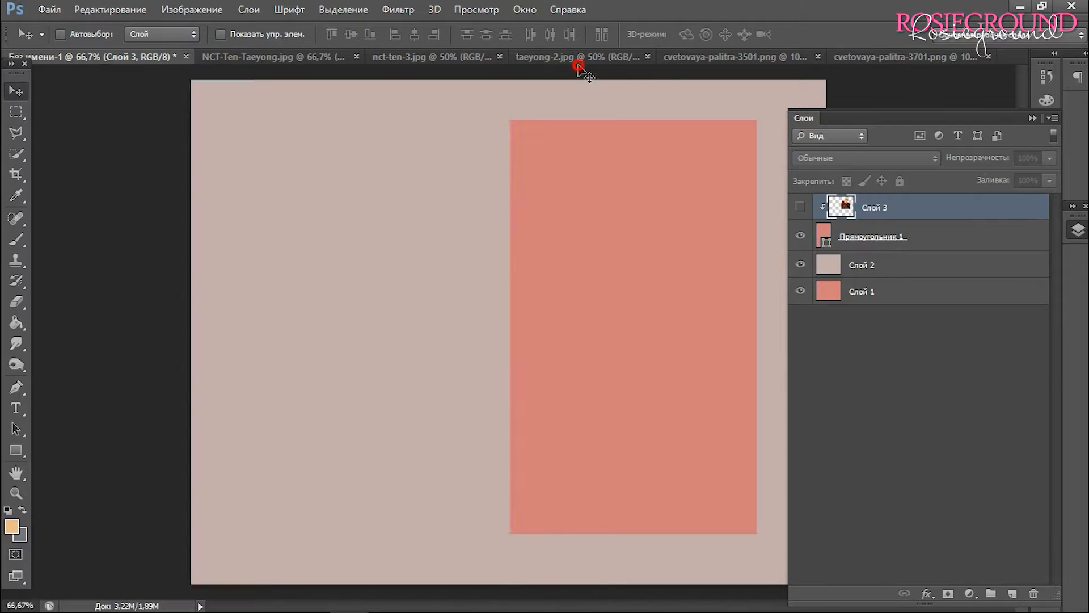
# Switch to nct-ten-3.jpg and convert its background into a regular layer
pyautogui.click(578, 60)
pyautogui.click(919, 58)
pyautogui.click(238, 57)
pyautogui.click(428, 58)
pyautogui.doubleClick(885, 210)
pyautogui.click(733, 186)
# Select the backdrop around the two models with Quick Selection and refine the selection's edge
pyautogui.click(16, 154)
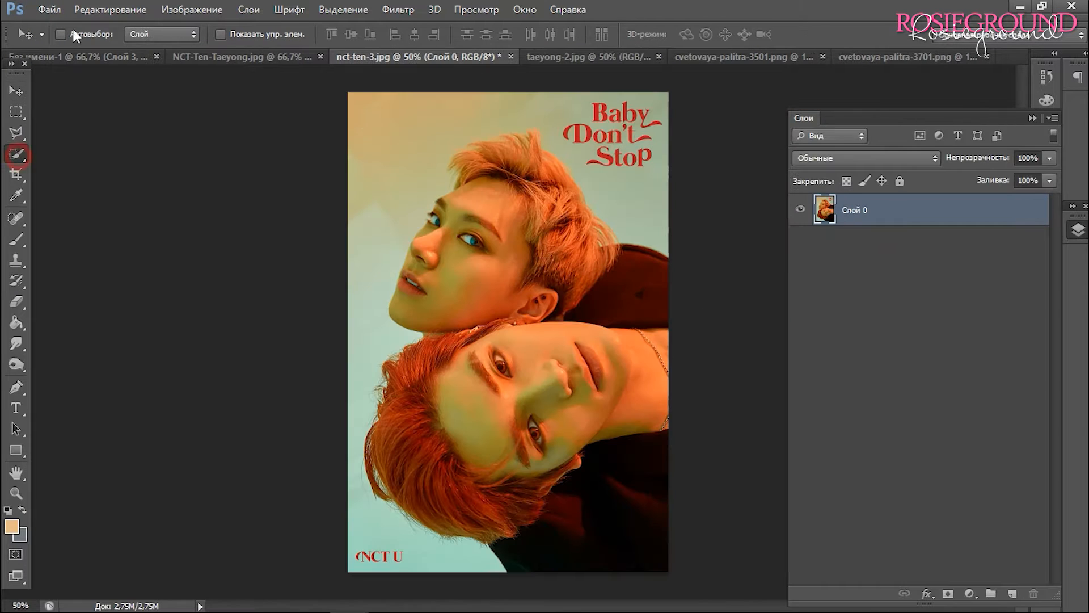
pyautogui.moveTo(658, 170); pyautogui.dragTo(583, 123)
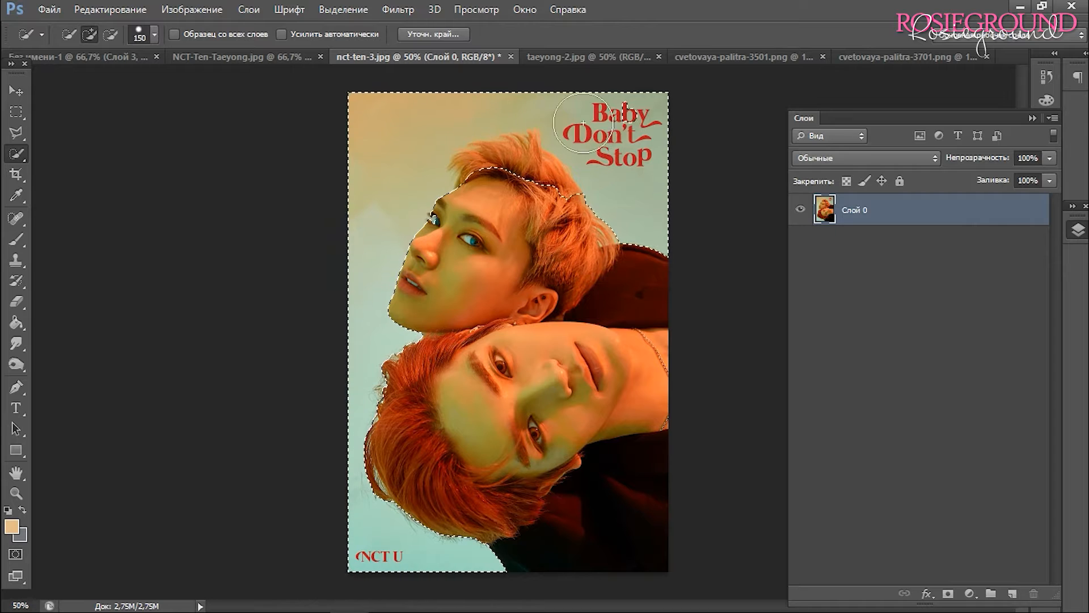
pyautogui.moveTo(489, 178)
pyautogui.mouseDown()
pyautogui.moveTo(526, 170)
pyautogui.moveTo(544, 208)
pyautogui.mouseUp()
pyautogui.hotkey('ctrl', 'alt', 'r')
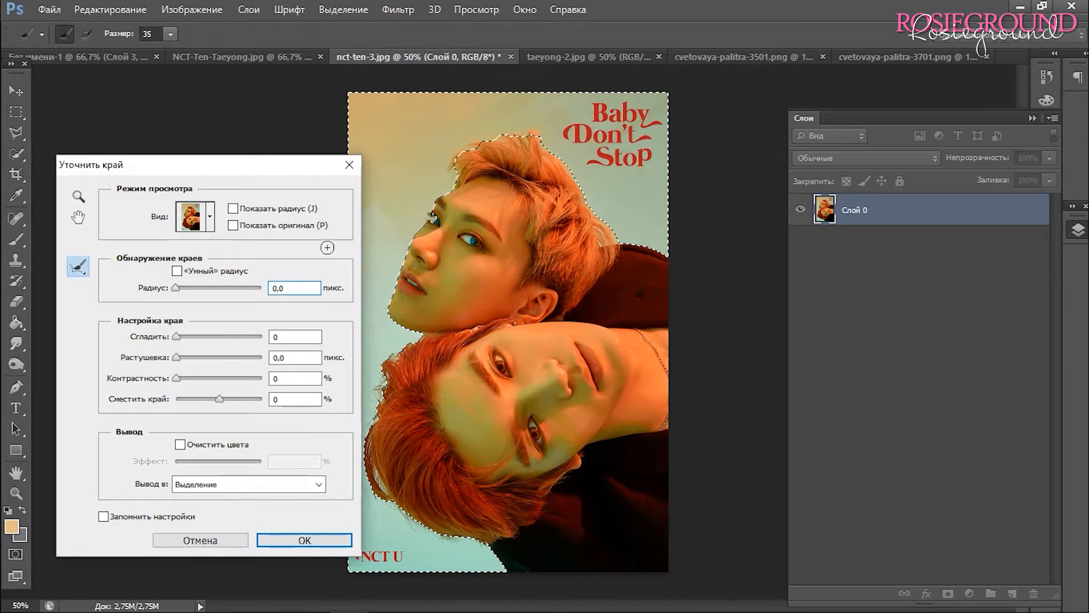
pyautogui.click(226, 536)
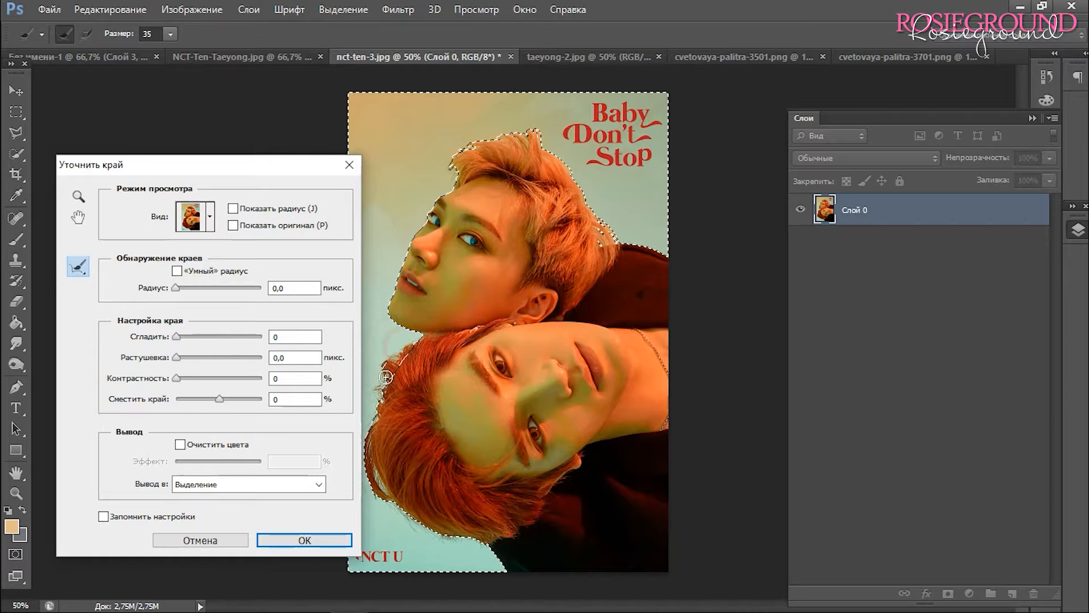
pyautogui.click(311, 539)
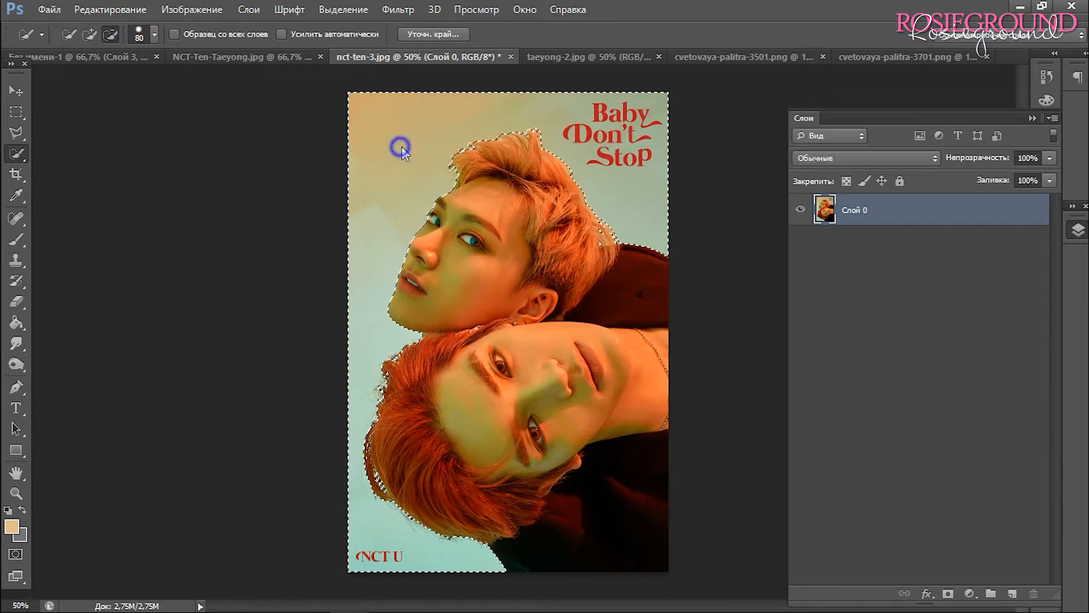
# Delete the backdrop and place the two-model cutout in the composition, clipped to the rectangle and resized
pyautogui.press('Delete')
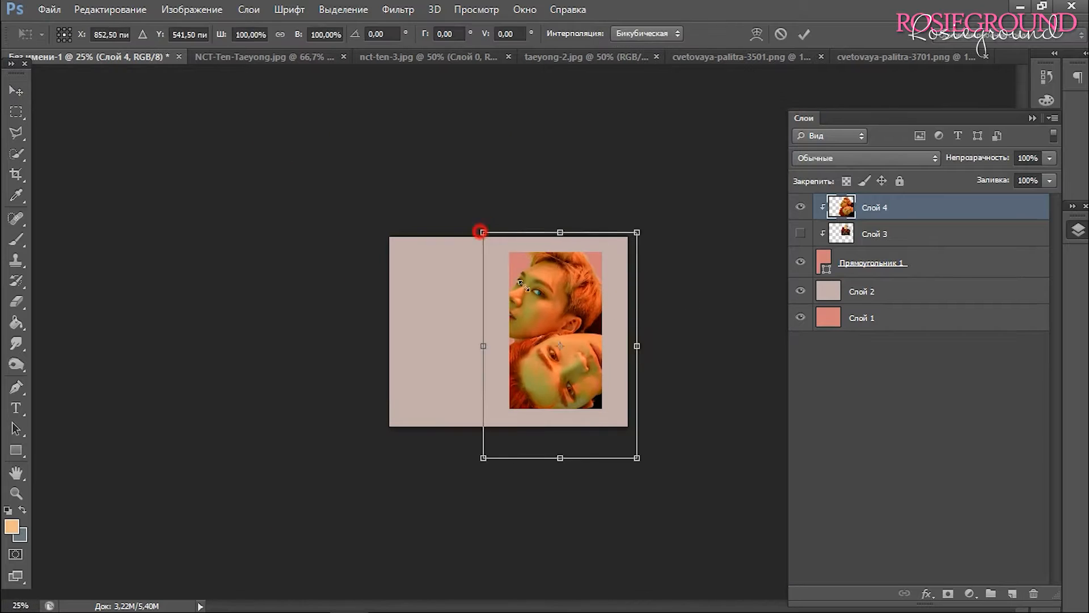
pyautogui.moveTo(523, 286); pyautogui.dragTo(542, 319)
pyautogui.moveTo(618, 359); pyautogui.dragTo(584, 309)
pyautogui.press('Return')
pyautogui.hotkey('ctrl', '0')
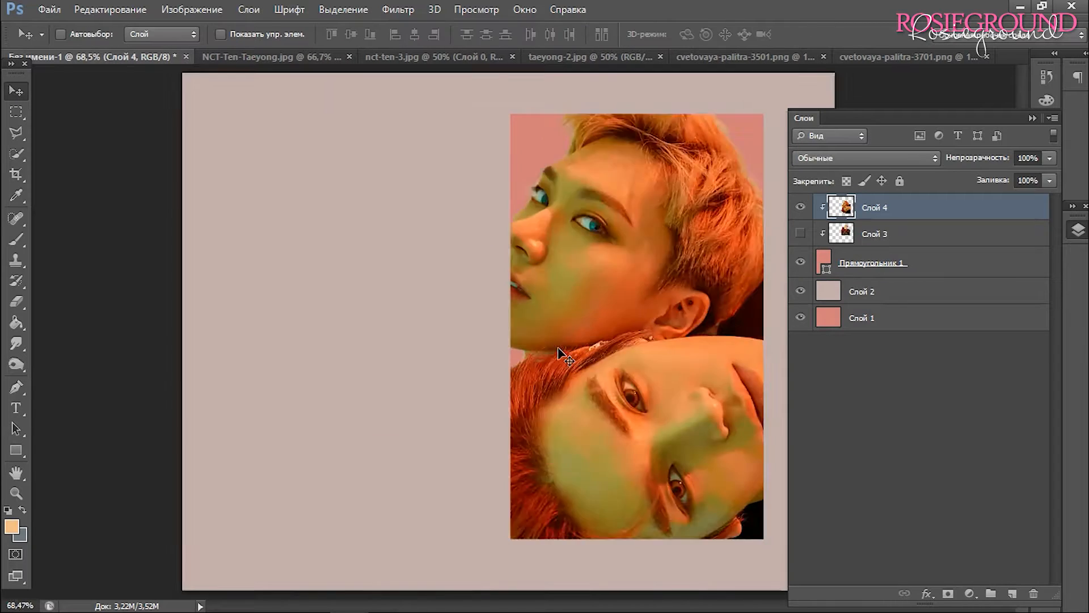
# Narrow the pink rectangle slightly by moving its left edge inward
pyautogui.hotkey('ctrl', '-')
pyautogui.click(897, 258)
pyautogui.hotkey('ctrl', 't')
pyautogui.moveTo(503, 341); pyautogui.dragTo(516, 342)
pyautogui.press('Return')
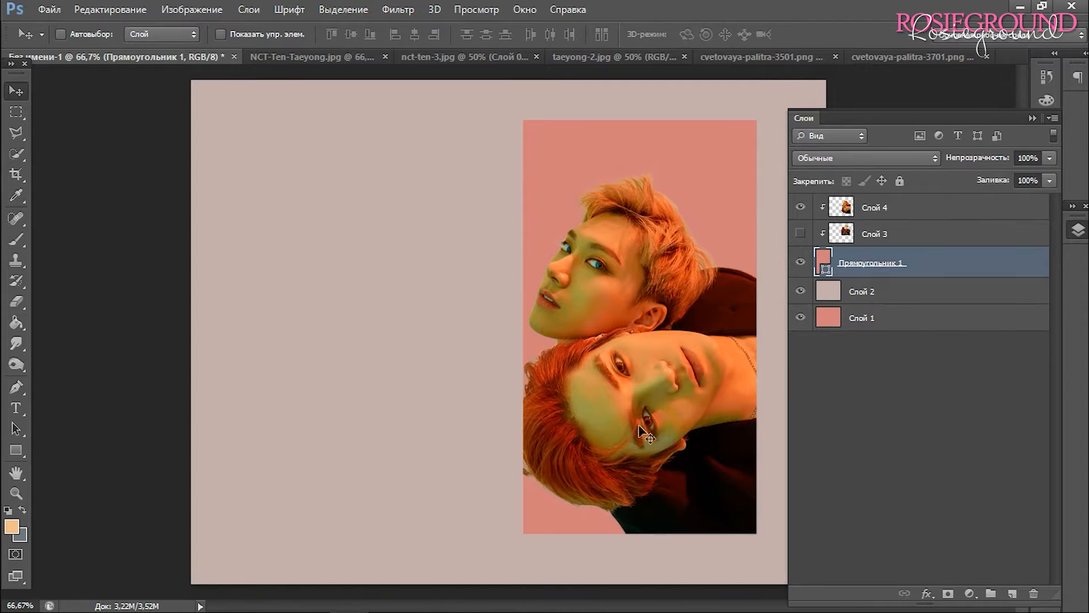
# Scale the two-model cutout to about 95% and position it near the rectangle's lower edge
pyautogui.click(902, 213)
pyautogui.moveTo(714, 354); pyautogui.dragTo(714, 306)
pyautogui.hotkey('ctrl', 't')
pyautogui.moveTo(505, 487); pyautogui.dragTo(533, 480)
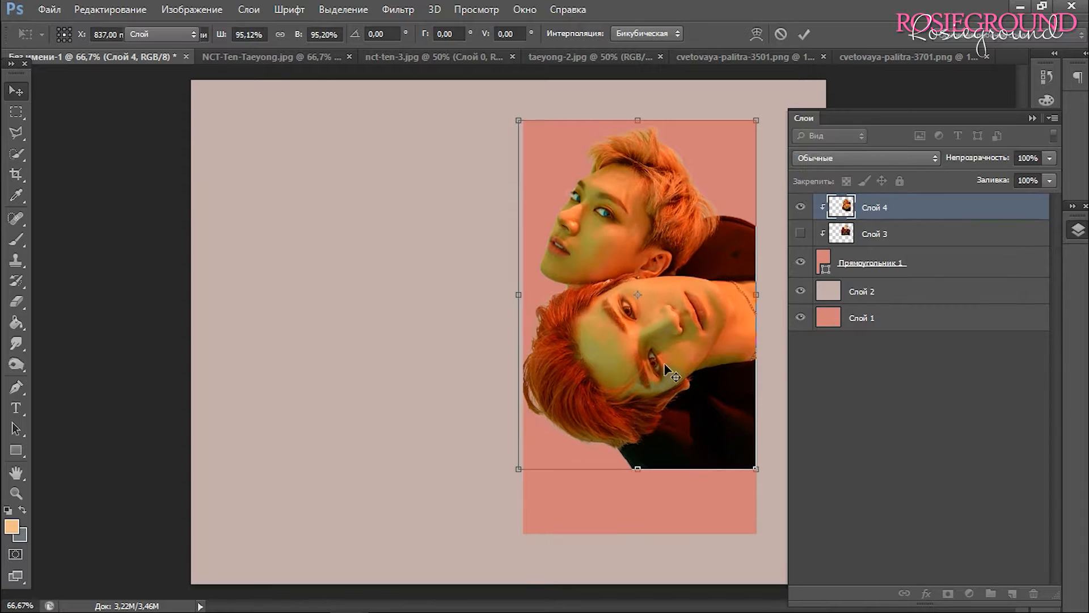
pyautogui.moveTo(671, 370); pyautogui.dragTo(671, 406)
pyautogui.press('Return')
pyautogui.moveTo(655, 397); pyautogui.dragTo(655, 413)
# Sample an orange from the upper model's hair and fill a new layer above Слой 2 with it
pyautogui.click(16, 195)
pyautogui.click(661, 207)
pyautogui.click(633, 190)
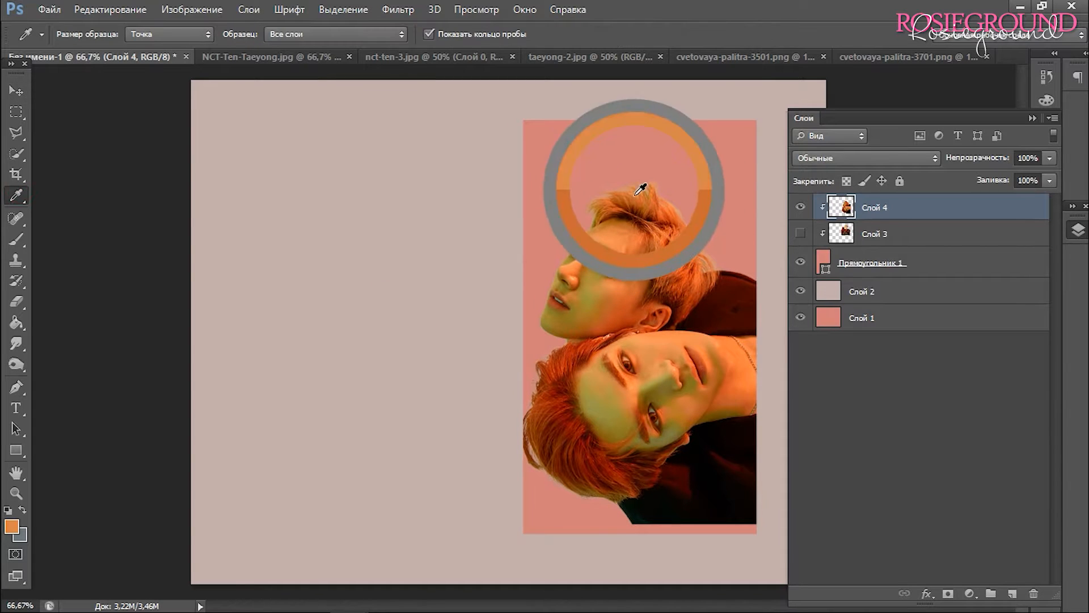
pyautogui.click(885, 291)
pyautogui.click(1012, 593)
pyautogui.click(16, 322)
pyautogui.click(351, 306)
# Hide the orange layer Слой 5 and change the rectangle's fill to the sampled orange
pyautogui.click(800, 292)
pyautogui.click(873, 271)
pyautogui.click(16, 450)
pyautogui.click(167, 34)
pyautogui.click(69, 94)
pyautogui.click(16, 91)
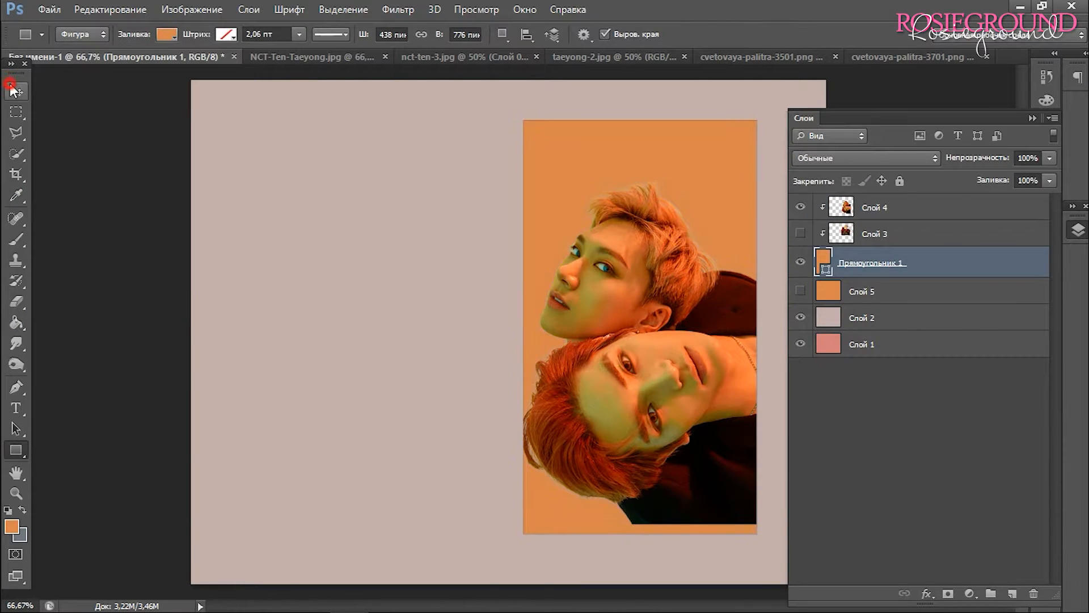
# Nudge the two-model cutout down to the rectangle's lower edge, and reposition the single-model layer Слой 3, keeping it hidden
pyautogui.click(902, 210)
pyautogui.moveTo(572, 413); pyautogui.dragTo(572, 423)
pyautogui.click(800, 233)
pyautogui.click(903, 236)
pyautogui.moveTo(682, 270); pyautogui.dragTo(687, 231)
pyautogui.click(801, 233)
# Duplicate the two-model layer Слой 4, hide the orange rectangle and move the copy to the canvas's lower-right corner
pyautogui.click(868, 266)
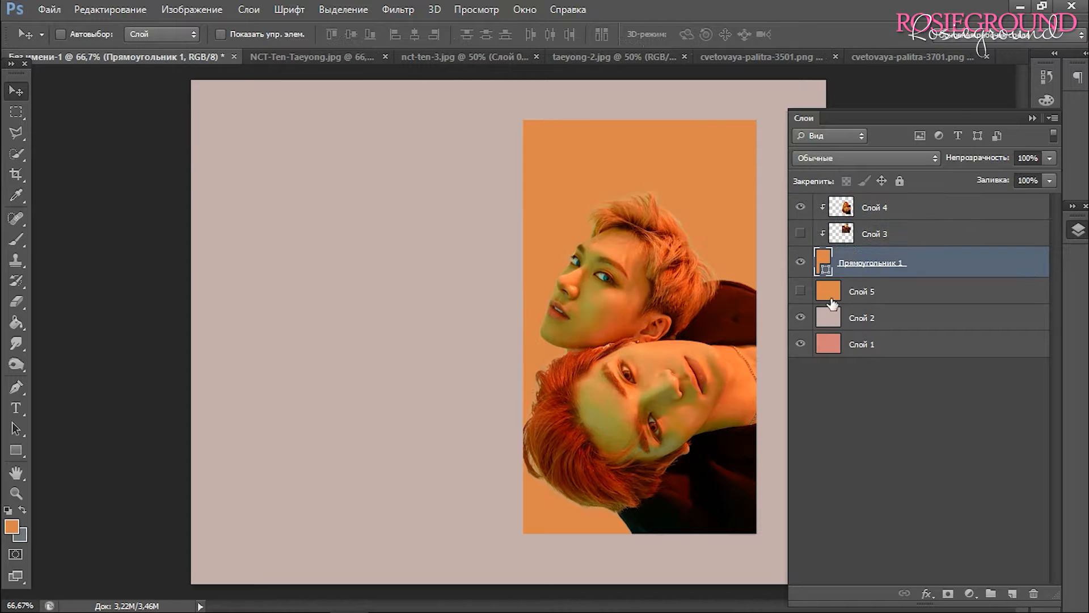
pyautogui.click(876, 235)
pyautogui.click(878, 210)
pyautogui.hotkey('ctrl', 'j')
pyautogui.click(801, 290)
pyautogui.click(1032, 118)
pyautogui.moveTo(669, 323)
pyautogui.mouseDown()
pyautogui.moveTo(691, 309)
pyautogui.moveTo(721, 371)
pyautogui.mouseUp()
# Set up the rough paint brush with a tip angle of about 36° and a size of 900 px
pyautogui.click(16, 239)
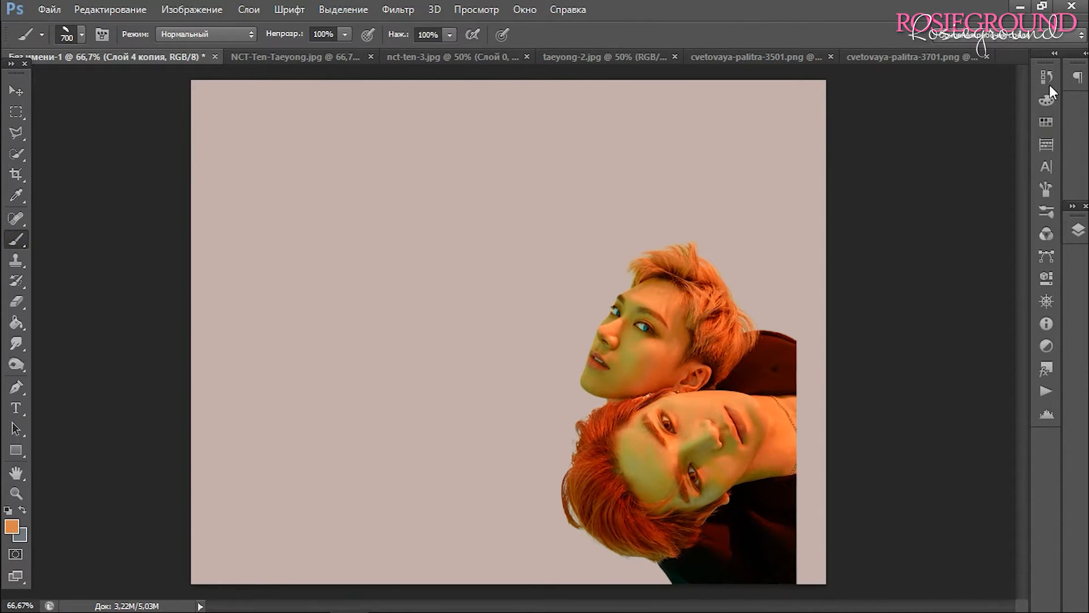
pyautogui.click(1047, 189)
pyautogui.moveTo(986, 267); pyautogui.dragTo(990, 255)
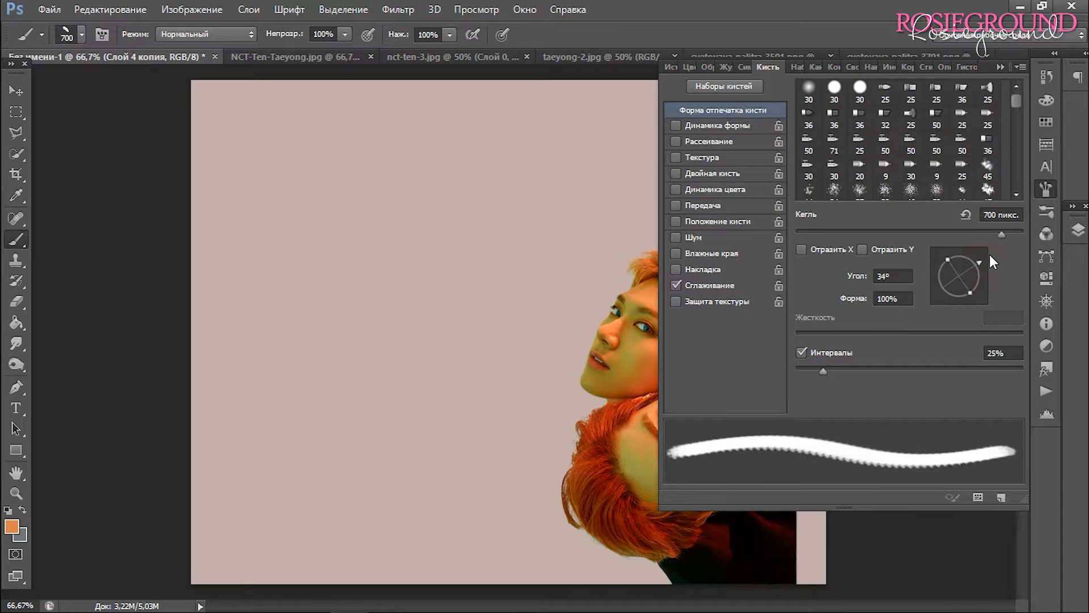
pyautogui.click(1046, 189)
pyautogui.press(']')
pyautogui.press(']')
pyautogui.click(428, 164)
pyautogui.click(1078, 230)
pyautogui.hotkey('ctrl', 'z')
pyautogui.click(1033, 118)
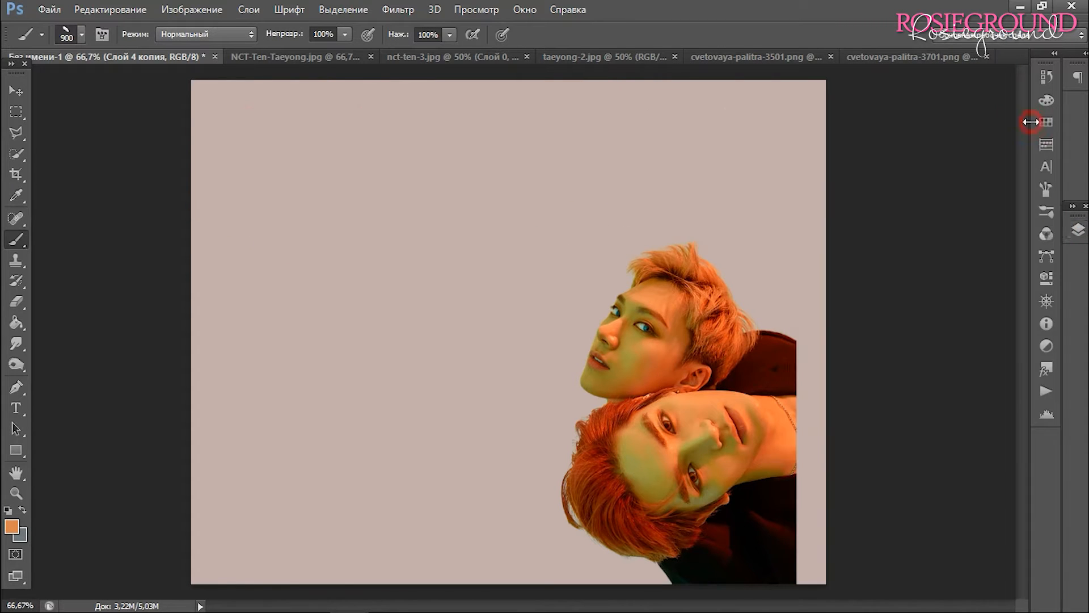
pyautogui.click(1077, 229)
pyautogui.hotkey('ctrl', 'n')
pyautogui.click(802, 134)
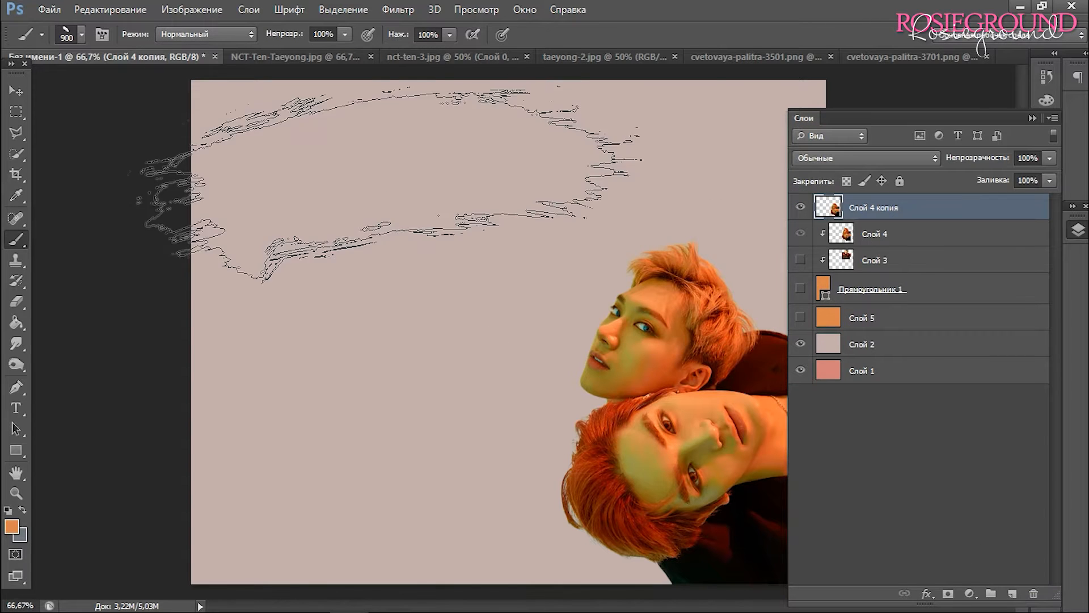
# Create a new layer above the cutout copy and stamp an orange 880 px brush mark across the canvas's upper left
pyautogui.click(1012, 593)
pyautogui.click(1078, 229)
pyautogui.click(1047, 188)
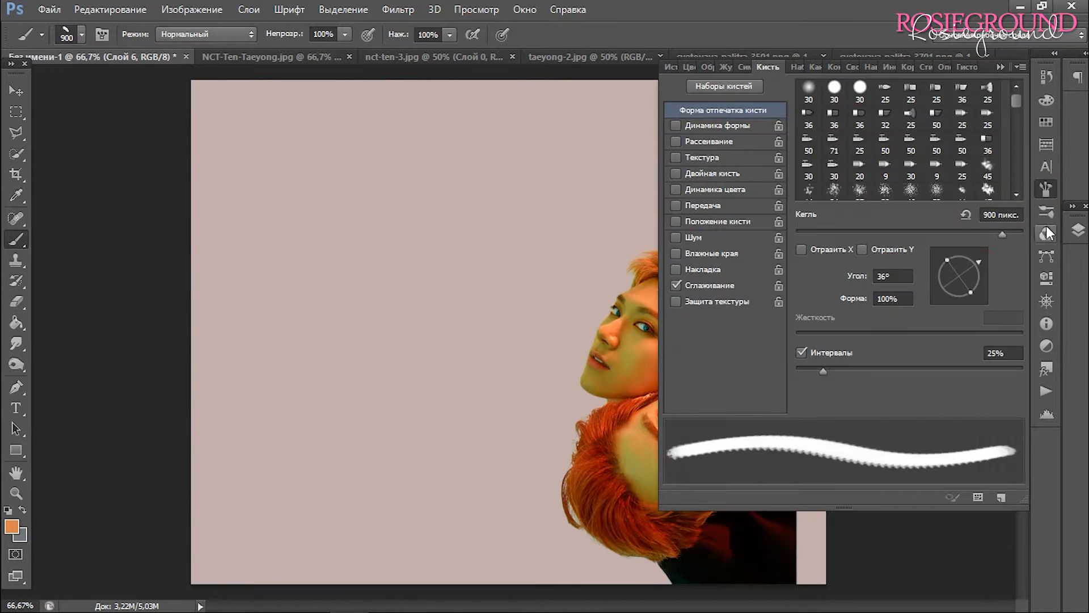
pyautogui.moveTo(984, 260); pyautogui.dragTo(983, 258)
pyautogui.click(1047, 189)
pyautogui.click(1046, 189)
pyautogui.click(410, 150)
pyautogui.click(1078, 230)
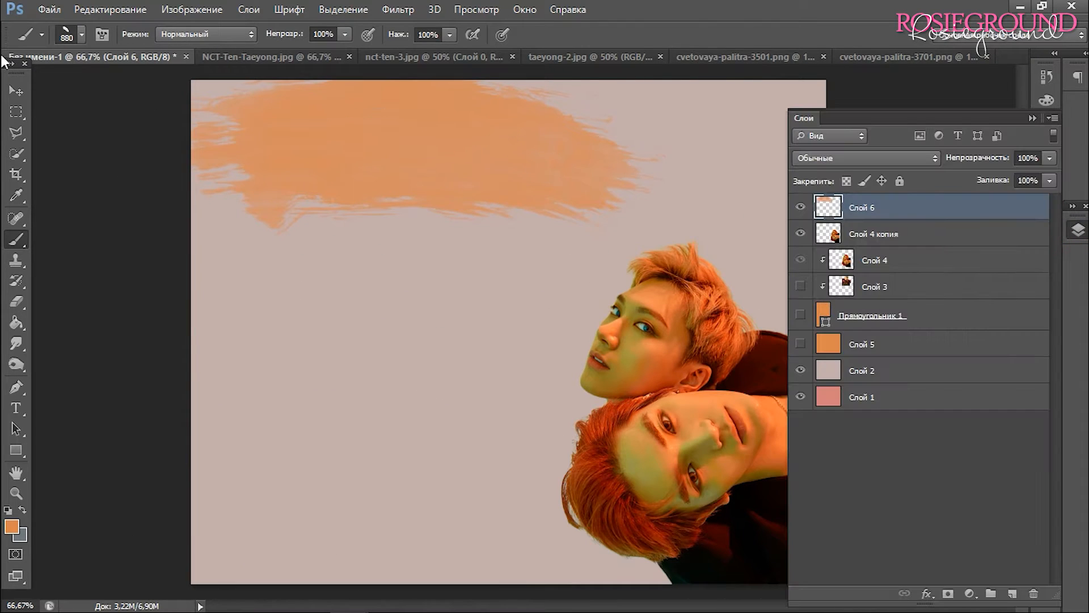
# Place the blond model cutout over the orange brush mark, clip it to the mark and stretch the mark downward
pyautogui.press('v')
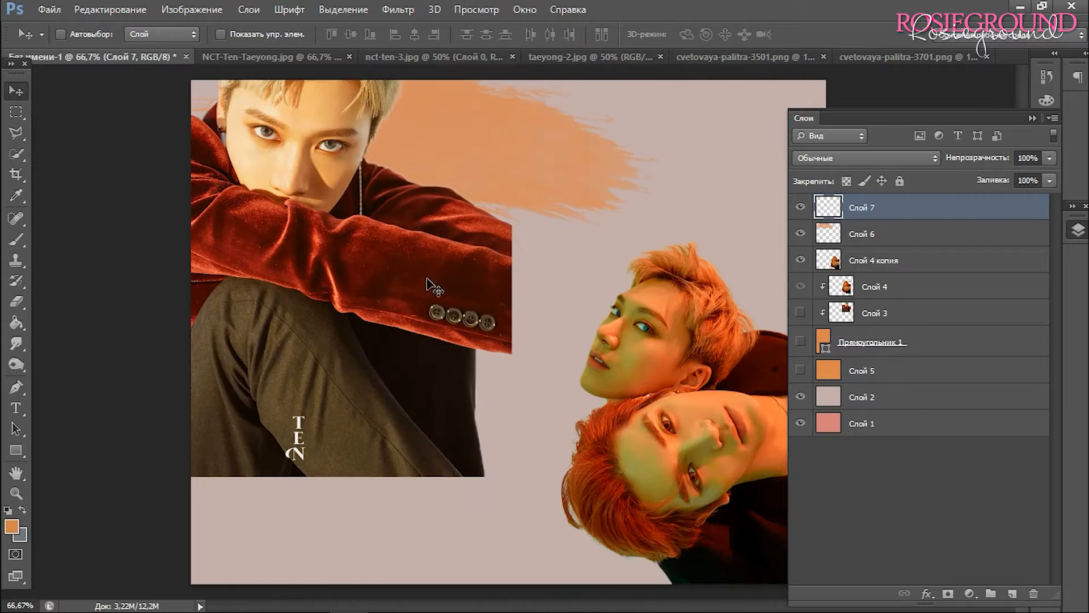
pyautogui.rightClick(494, 107)
pyautogui.click(545, 286)
pyautogui.hotkey('ctrl', 't')
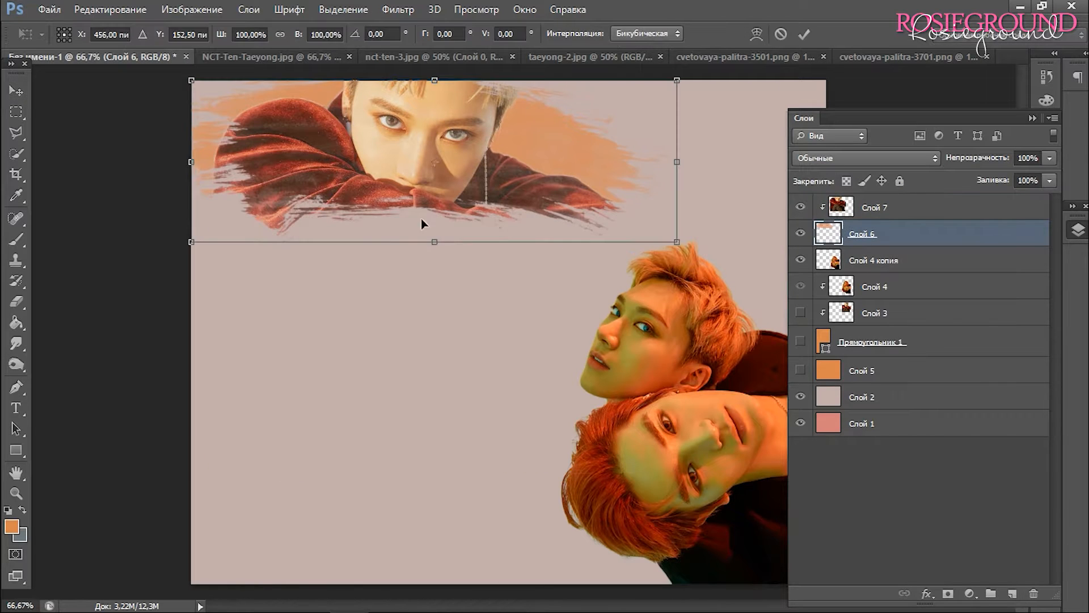
pyautogui.moveTo(435, 241); pyautogui.dragTo(434, 286)
pyautogui.press('Return')
# Duplicate the brush mark twice and place one of the marks along the lower canvas, beneath the two-model cutout
pyautogui.hotkey('ctrl', 'j')
pyautogui.hotkey('ctrl', 'j')
pyautogui.click(885, 287)
pyautogui.moveTo(435, 164); pyautogui.dragTo(426, 493)
pyautogui.moveTo(871, 288); pyautogui.dragTo(860, 326)
# In taeyong-2.jpg, convert the background into a regular layer and quick-select the backdrop around the seated man
pyautogui.click(590, 57)
pyautogui.doubleClick(874, 210)
pyautogui.press('Return')
pyautogui.click(16, 153)
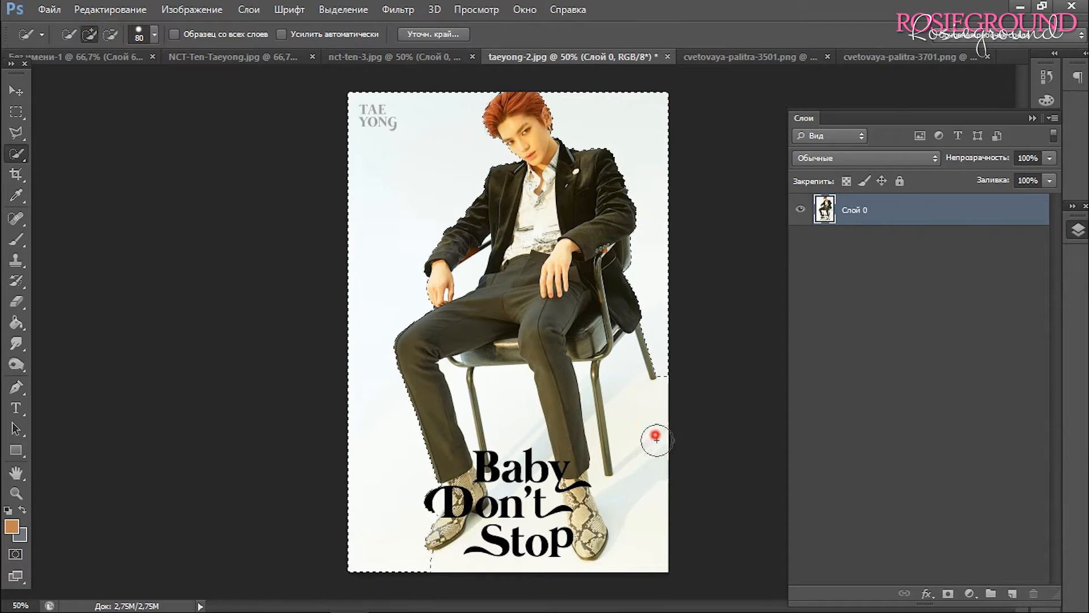
pyautogui.moveTo(656, 437); pyautogui.dragTo(660, 526)
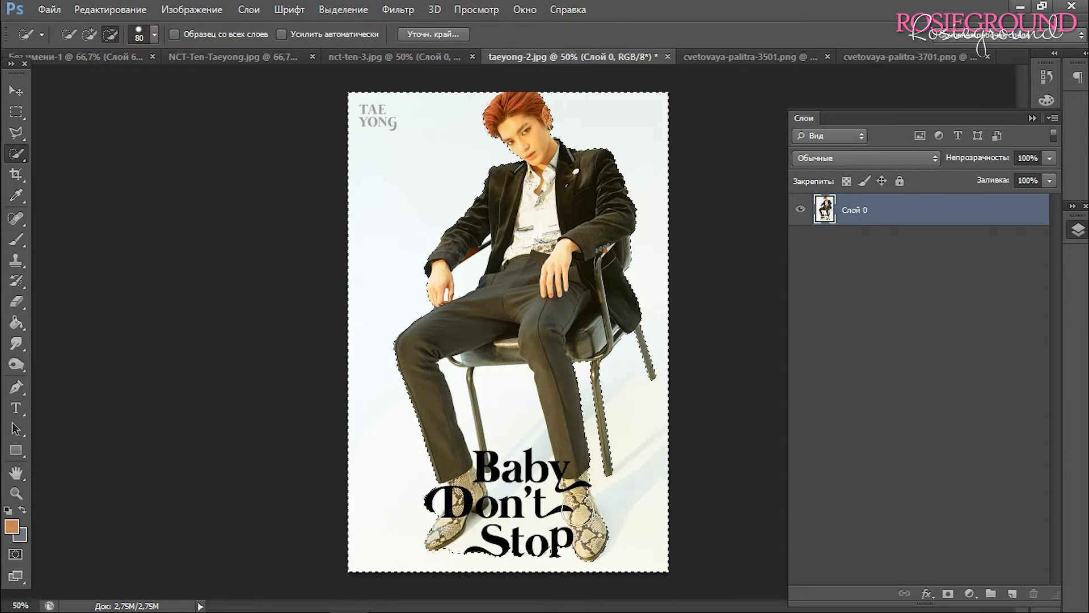
# Feather the backdrop selection by 1.1 px and delete the backdrop around the seated man
pyautogui.click(433, 34)
pyautogui.click(342, 541)
pyautogui.hotkey('shift', 'F6')
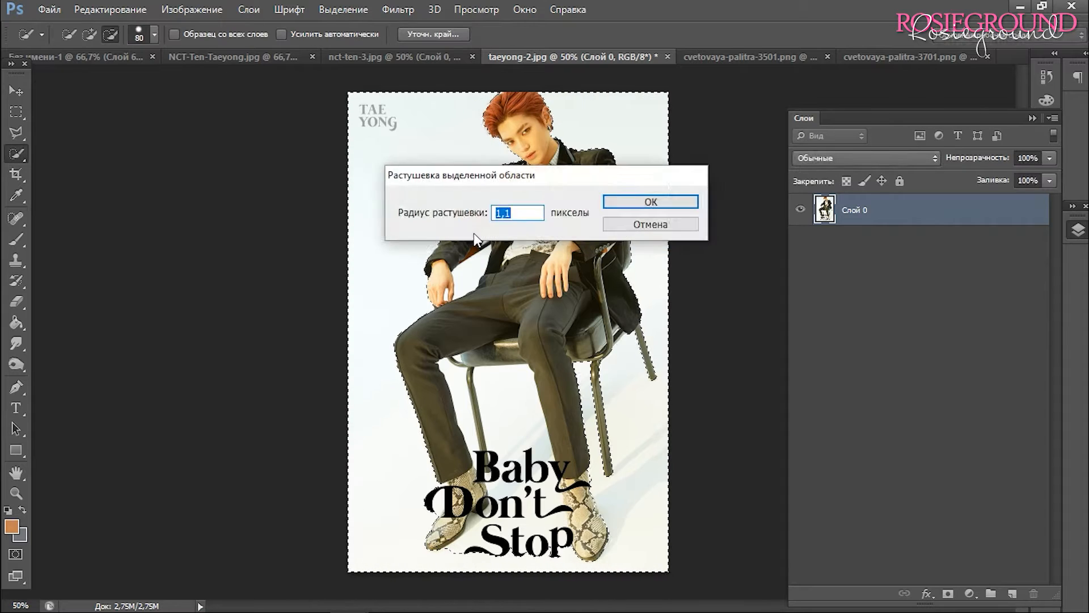
pyautogui.press('Return')
pyautogui.press('Delete')
pyautogui.hotkey('ctrl', 'd')
# Delete the leftover background patches between the man's legs and beside his arm, feathering the selection by 1.1 px
pyautogui.hotkey('shift', 'F6')
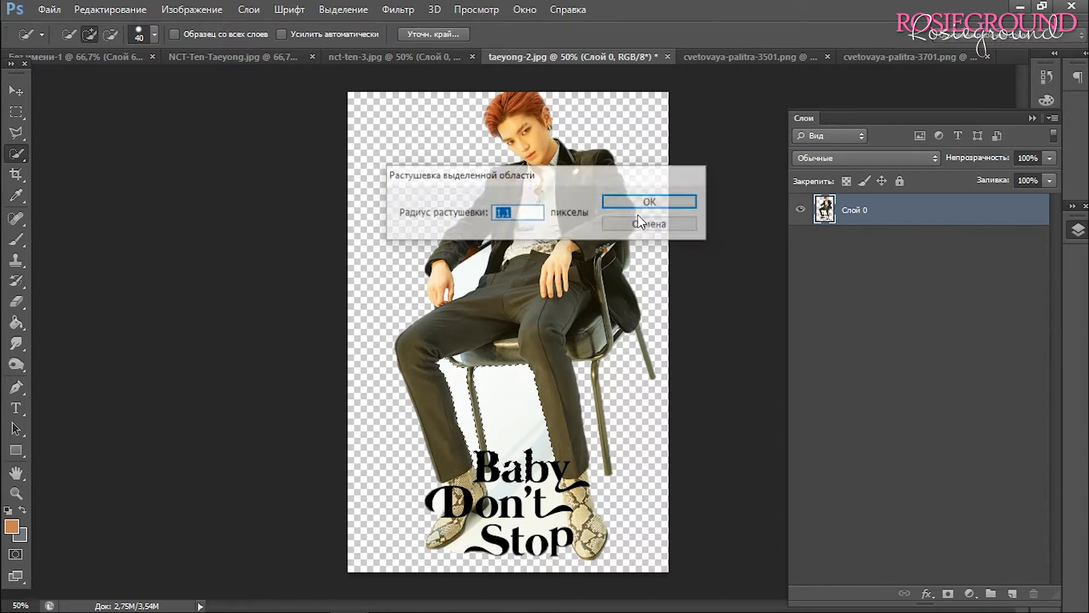
pyautogui.click(634, 204)
pyautogui.press('Delete')
pyautogui.hotkey('ctrl', 'd')
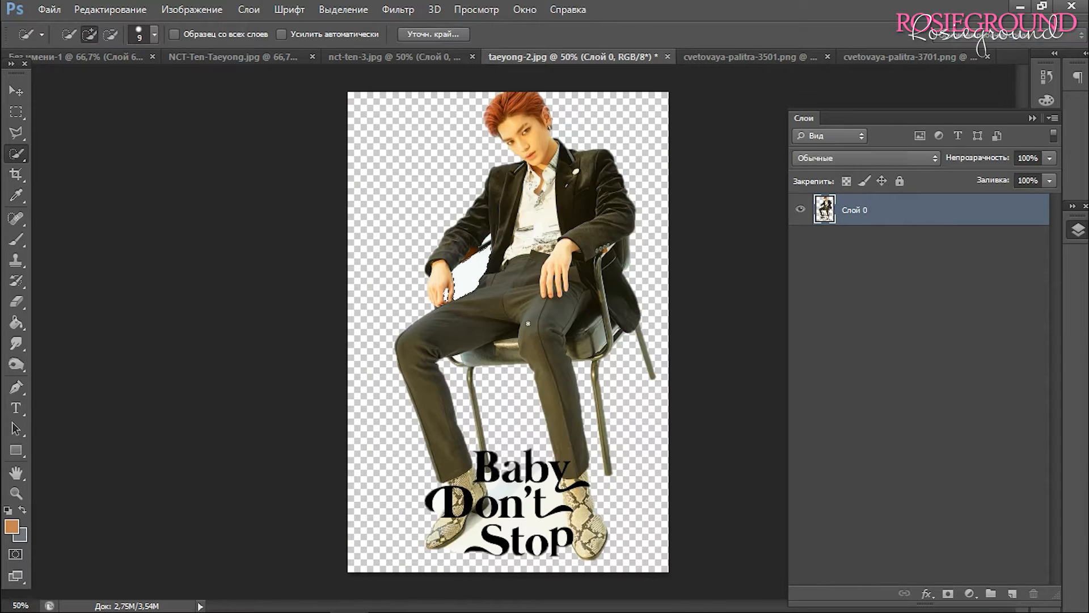
pyautogui.rightClick(470, 235)
pyautogui.press('Delete')
pyautogui.hotkey('ctrl', 'd')
# Copy the seated-man cutout into the cover with its colours converted, resize it over the lower brush mark and clip it to the mark
pyautogui.press('v')
pyautogui.moveTo(503, 146); pyautogui.dragTo(429, 391)
pyautogui.click(557, 306)
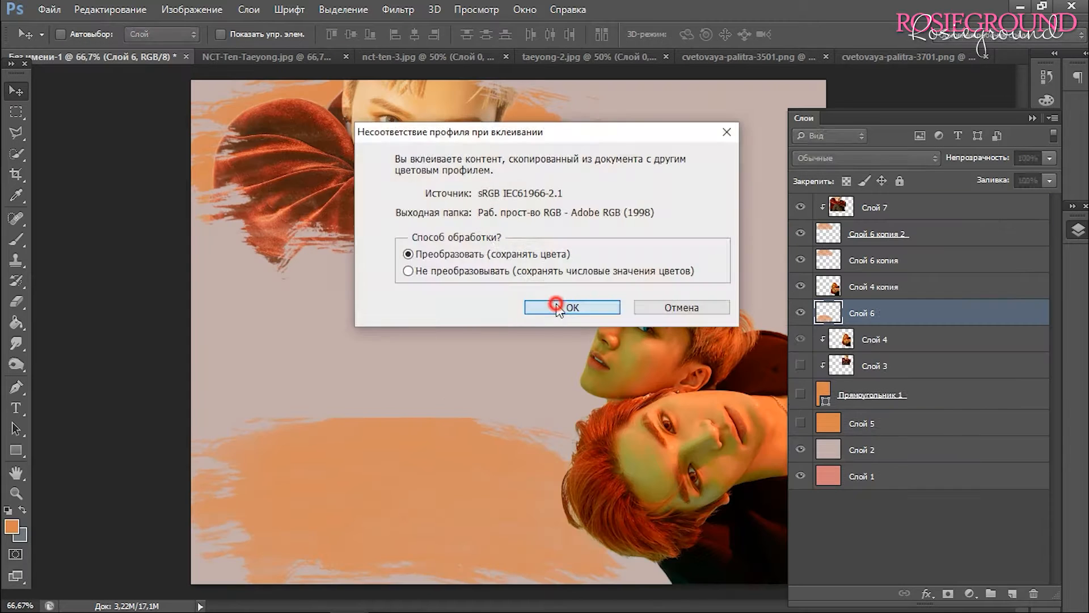
pyautogui.moveTo(555, 382); pyautogui.dragTo(494, 491)
pyautogui.hotkey('ctrl', 't')
pyautogui.moveTo(572, 427); pyautogui.dragTo(822, 286)
pyautogui.press('Return')
pyautogui.rightClick(887, 315)
pyautogui.click(587, 290)
# Duplicate the lower brush mark, then rescale and reposition the clipped seated man so his face and jacket fill it
pyautogui.moveTo(520, 348); pyautogui.dragTo(463, 507)
pyautogui.click(896, 339)
pyautogui.hotkey('ctrl', 'j')
pyautogui.click(501, 412)
pyautogui.click(885, 314)
pyautogui.hotkey('ctrl', 't')
pyautogui.moveTo(160, 369); pyautogui.dragTo(122, 300)
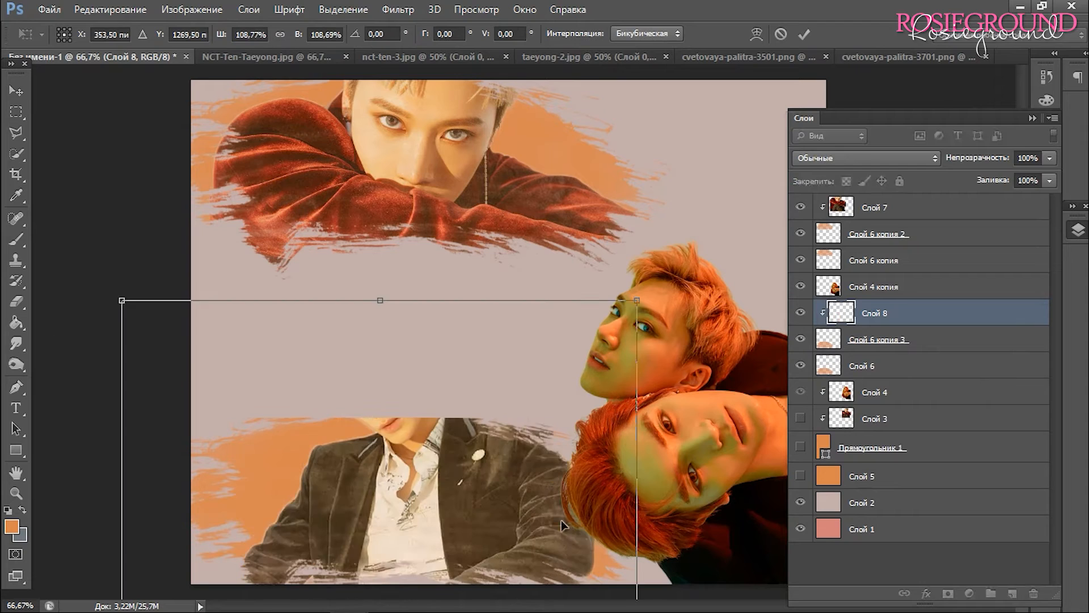
pyautogui.moveTo(560, 519); pyautogui.dragTo(549, 593)
pyautogui.press('Return')
# In NCT-Ten-Taeyong.jpg, duplicate the photo layer and darken the copy with the Levels preset "Более темные средние тона" (Darker Midtones)
pyautogui.hotkey('ctrl', 'Tab')
pyautogui.click(27, 155)
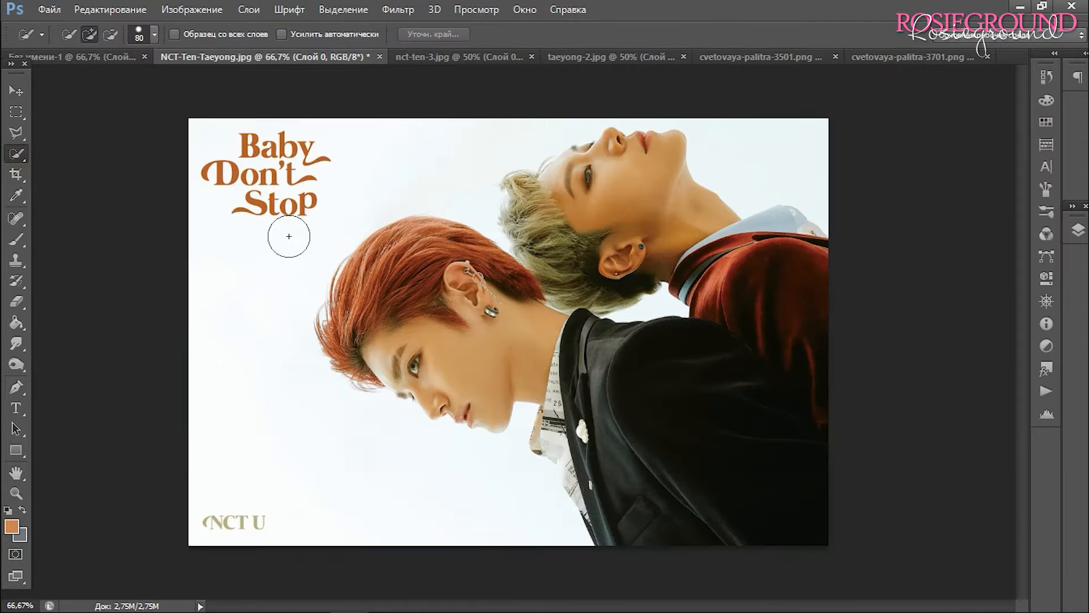
pyautogui.click(1078, 229)
pyautogui.hotkey('ctrl', 'j')
pyautogui.hotkey('ctrl', 'l')
pyautogui.click(343, 209)
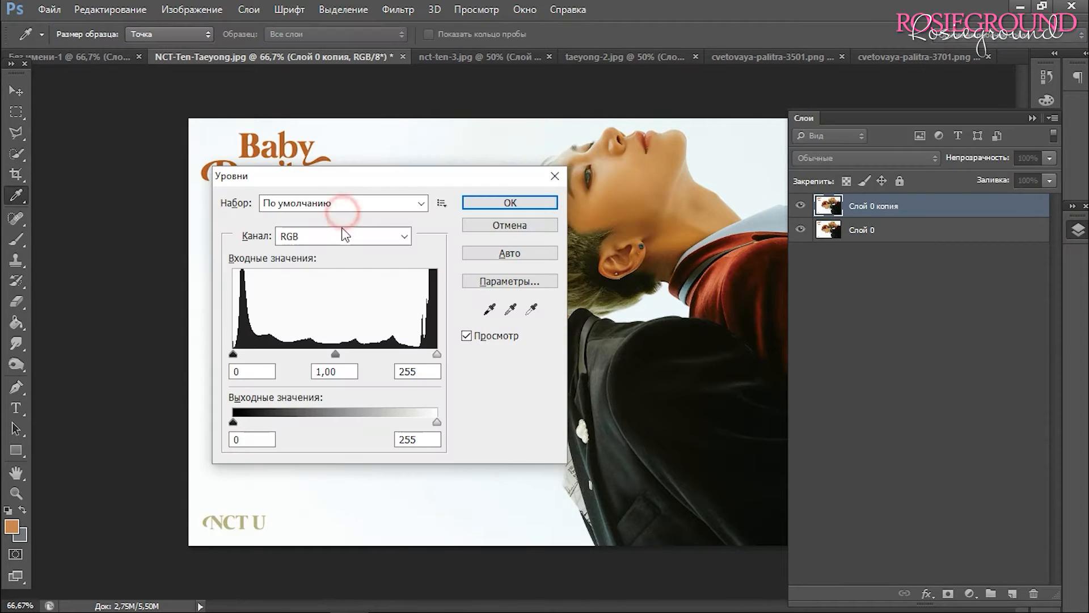
pyautogui.moveTo(417, 177); pyautogui.dragTo(898, 207)
pyautogui.scroll(-6, 868, 233)
pyautogui.scroll(-2, 843, 237)
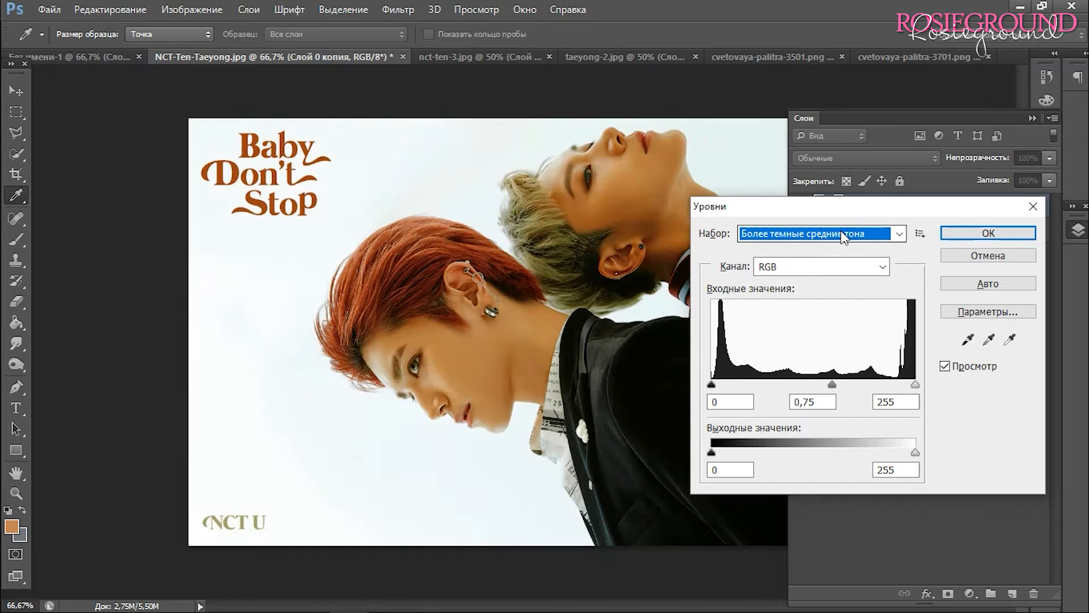
pyautogui.click(956, 234)
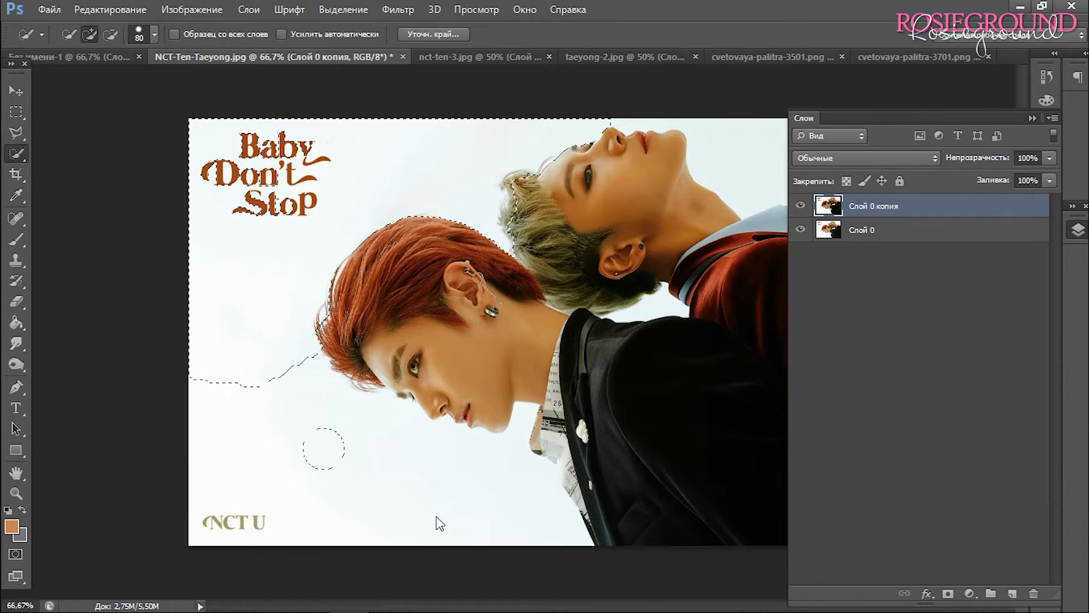
# Quick-select the backdrop around the two men in profile and delete it from the darkened copy
pyautogui.click(752, 127)
pyautogui.click(1078, 229)
pyautogui.click(111, 35)
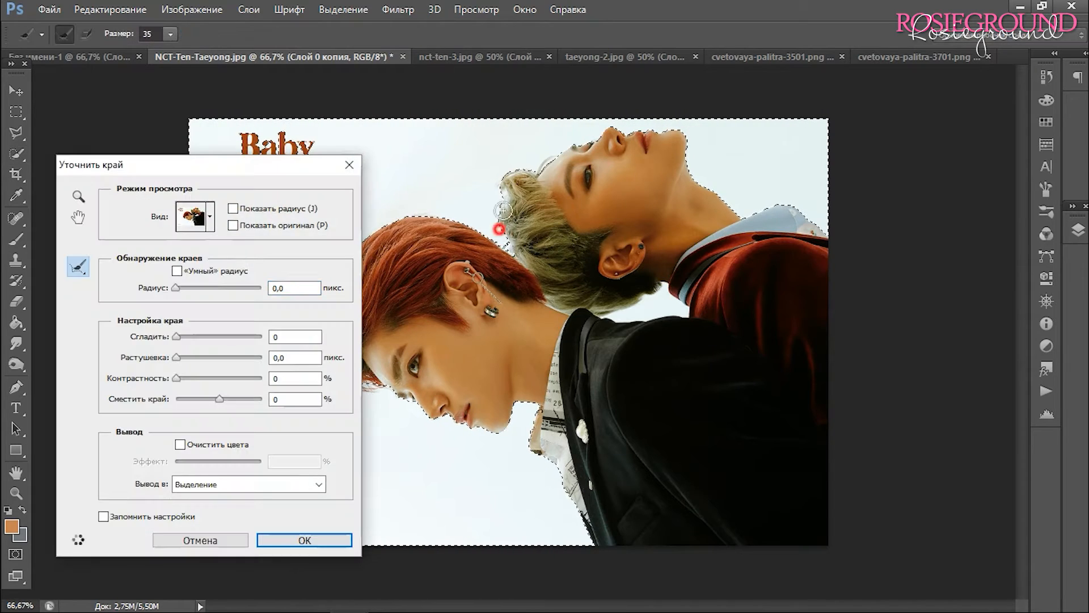
pyautogui.click(103, 578)
pyautogui.rightClick(440, 221)
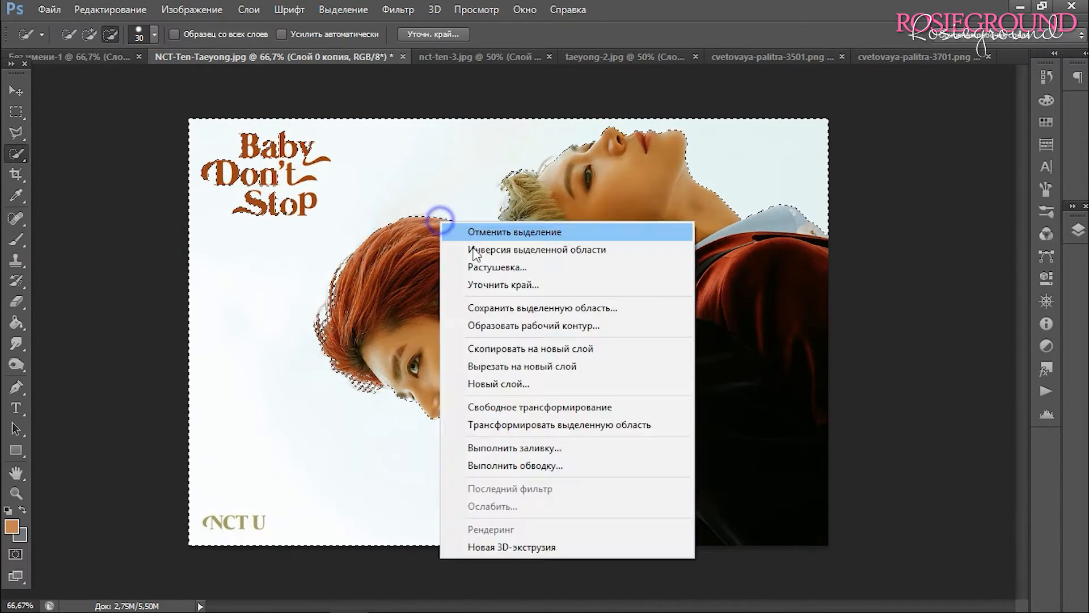
pyautogui.press('Escape')
pyautogui.press('Delete')
# Delete the same backdrop selection from the original photo layer, deselect it and hide the darkened copy
pyautogui.click(1078, 229)
pyautogui.click(801, 230)
pyautogui.click(800, 230)
pyautogui.click(869, 234)
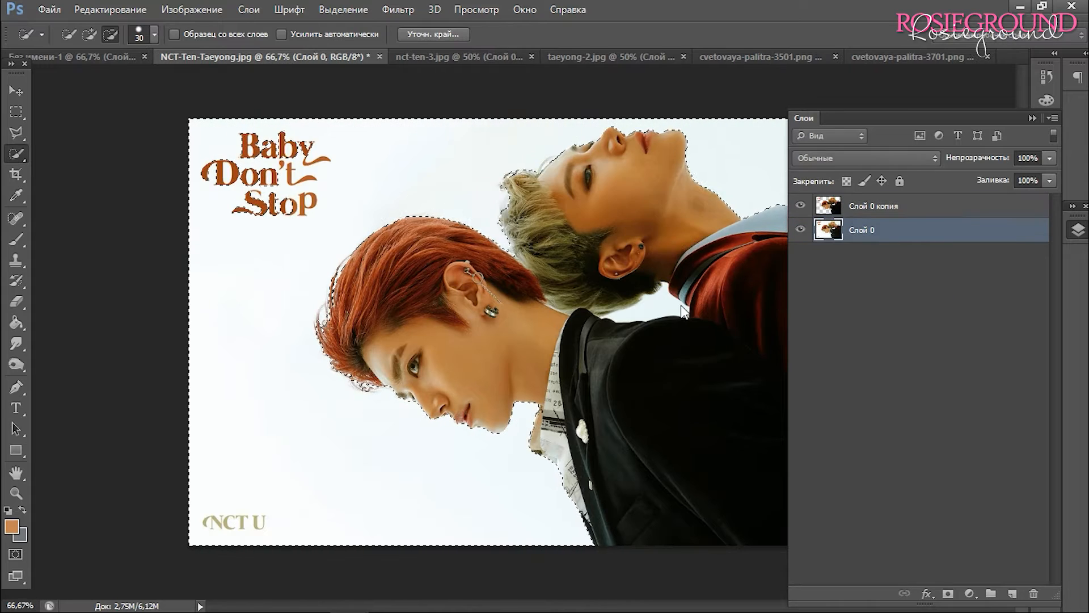
pyautogui.press('Delete')
pyautogui.hotkey('ctrl', 'd')
pyautogui.click(800, 205)
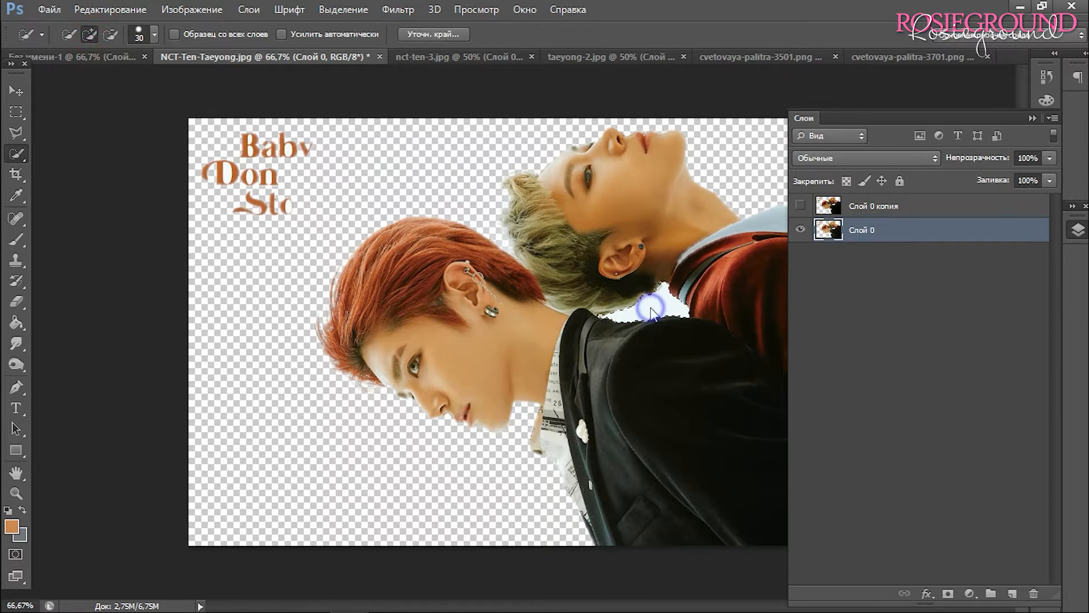
# Outline the leftover "Baby Don't Stop" lettering with the polygonal lasso and delete it
pyautogui.press('l')
pyautogui.click(226, 261)
pyautogui.click(342, 193)
pyautogui.click(361, 112)
pyautogui.press('Delete')
pyautogui.hotkey('ctrl', 'd')
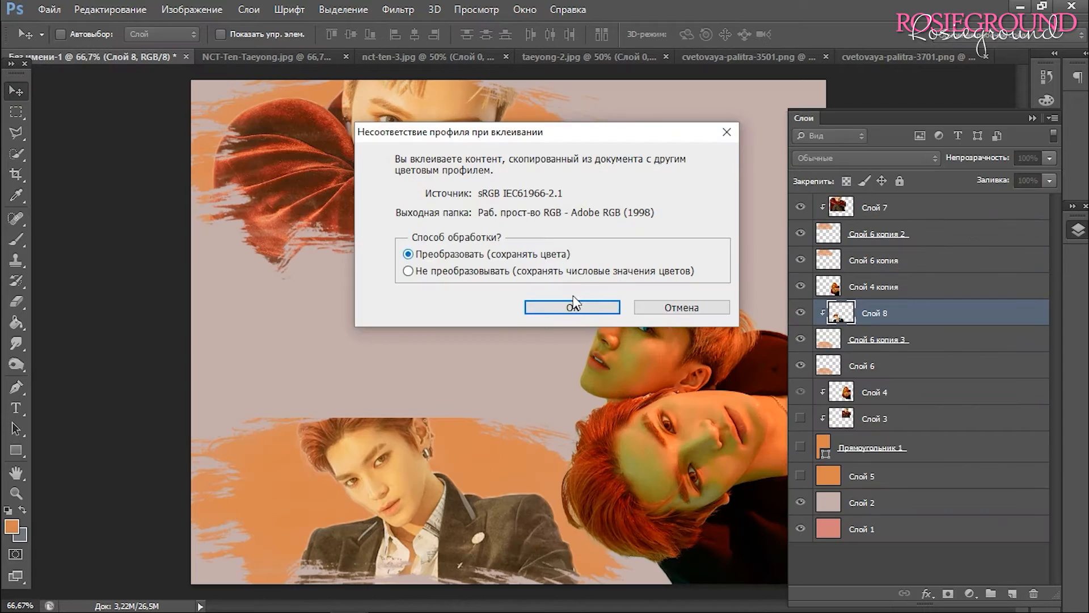
# Paste the two-profile cutout into the cover with its colours converted, shrink it and place it between the two brush marks
pyautogui.click(573, 307)
pyautogui.moveTo(547, 315); pyautogui.dragTo(471, 285)
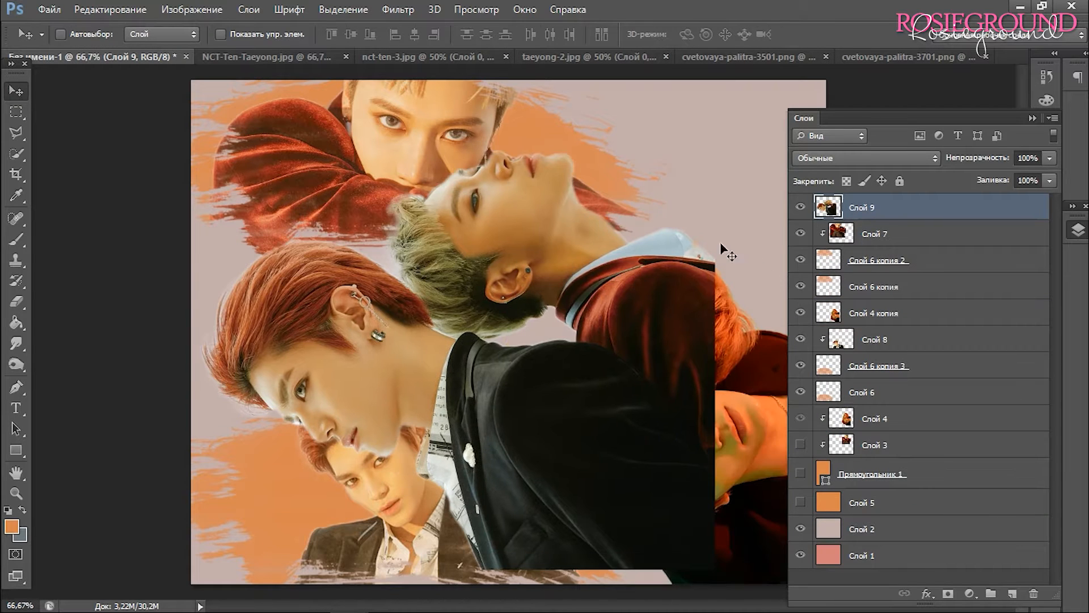
pyautogui.hotkey('ctrl', 't')
pyautogui.moveTo(714, 150); pyautogui.dragTo(598, 244)
pyautogui.moveTo(483, 346); pyautogui.dragTo(499, 311)
pyautogui.moveTo(615, 209); pyautogui.dragTo(572, 242)
pyautogui.moveTo(479, 376); pyautogui.dragTo(498, 361)
pyautogui.press('Return')
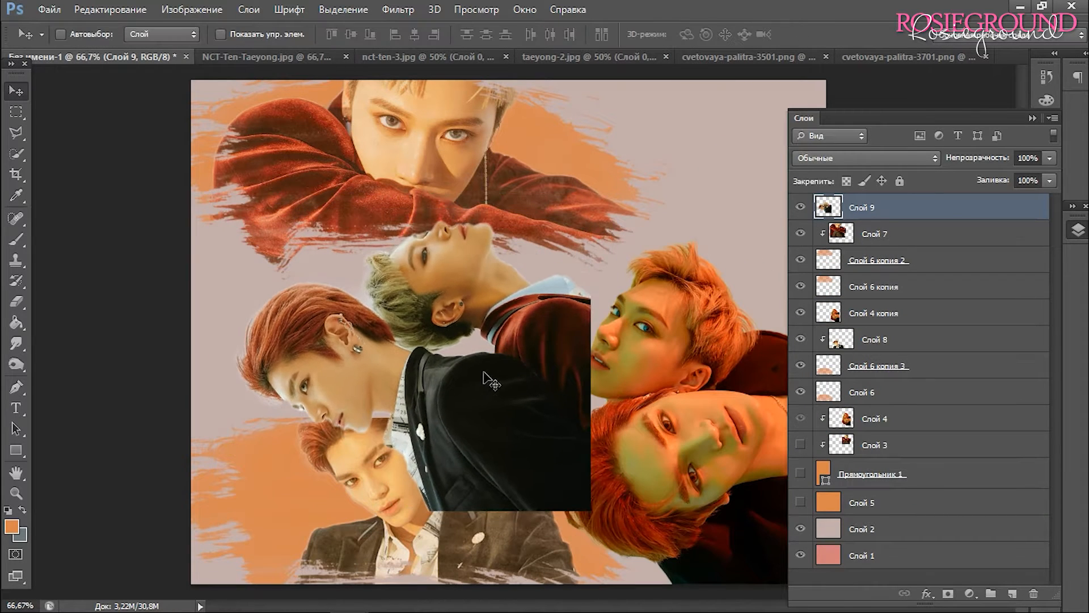
# Draw a large orange circle with the Ellipse tool and place it over the right half of the cover
pyautogui.click(21, 448)
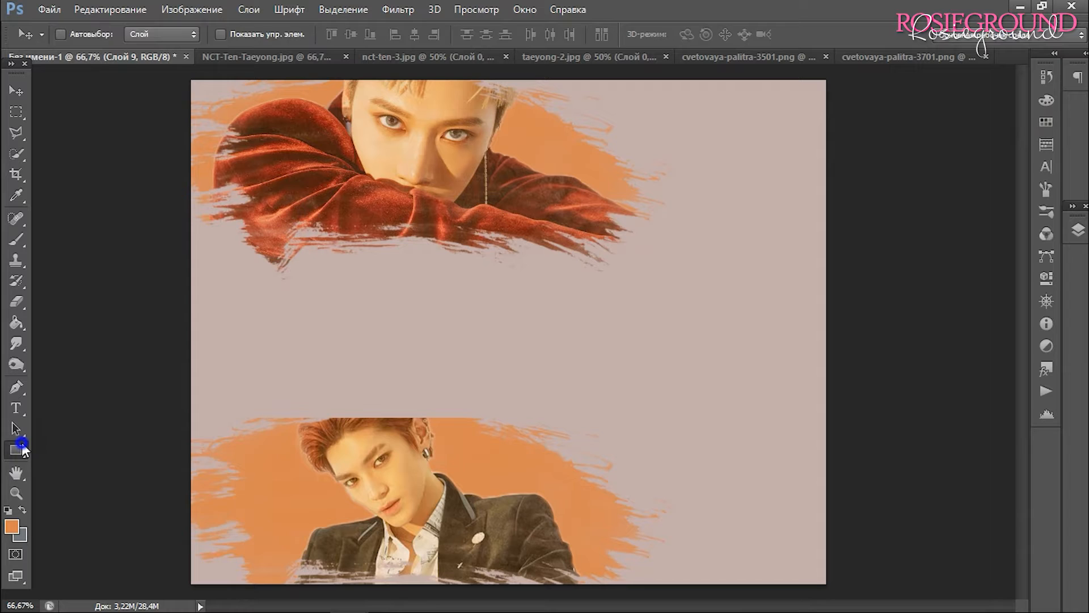
pyautogui.click(85, 479)
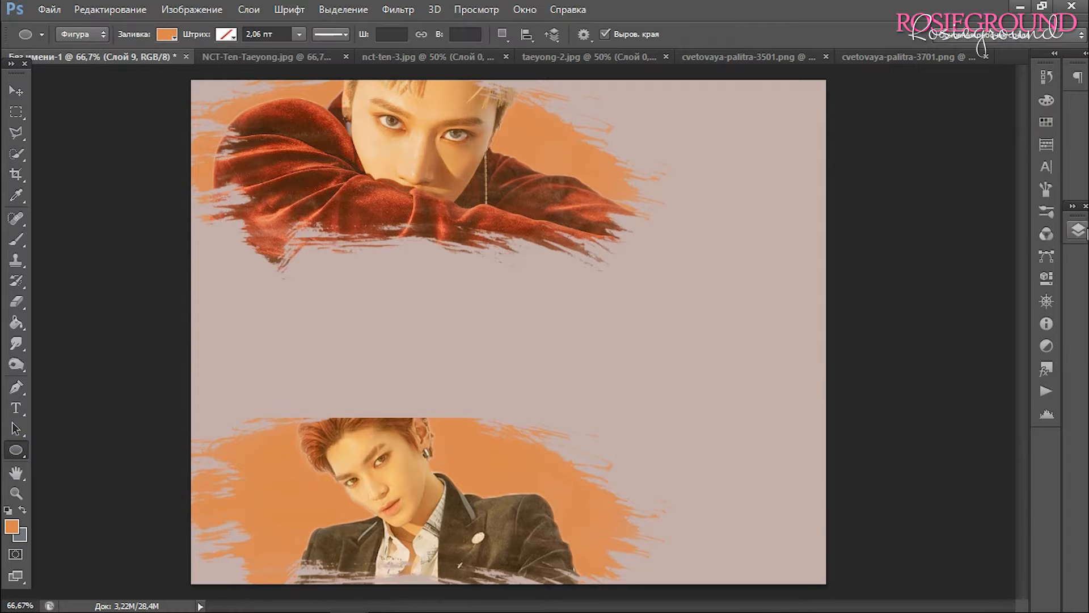
pyautogui.click(1078, 229)
pyautogui.click(1011, 593)
pyautogui.click(1078, 230)
pyautogui.moveTo(358, 217)
pyautogui.mouseDown()
pyautogui.moveTo(861, 544)
pyautogui.moveTo(873, 569)
pyautogui.mouseUp()
pyautogui.click(16, 91)
pyautogui.moveTo(440, 358)
pyautogui.mouseDown()
pyautogui.moveTo(561, 311)
pyautogui.moveTo(544, 306)
pyautogui.mouseUp()
# Move the orange-lit two-model cutout above the circle, show it, centre it over the circle and clip it to the shape
pyautogui.click(1079, 230)
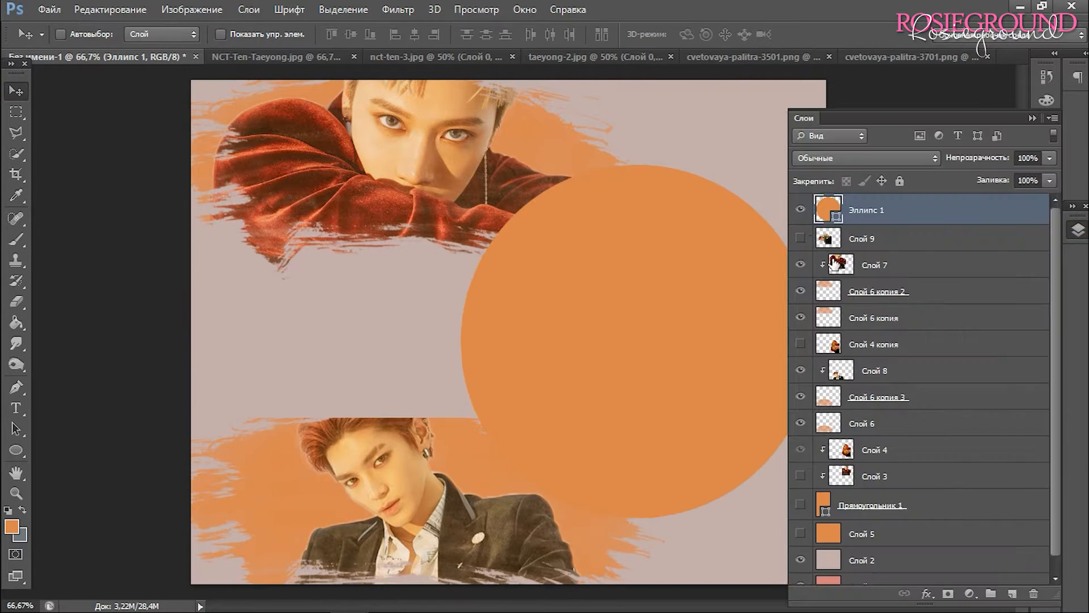
pyautogui.click(803, 240)
pyautogui.click(803, 240)
pyautogui.moveTo(831, 343); pyautogui.dragTo(819, 198)
pyautogui.click(800, 207)
pyautogui.moveTo(684, 381)
pyautogui.mouseDown()
pyautogui.moveTo(631, 315)
pyautogui.moveTo(638, 302)
pyautogui.mouseUp()
pyautogui.rightClick(855, 207)
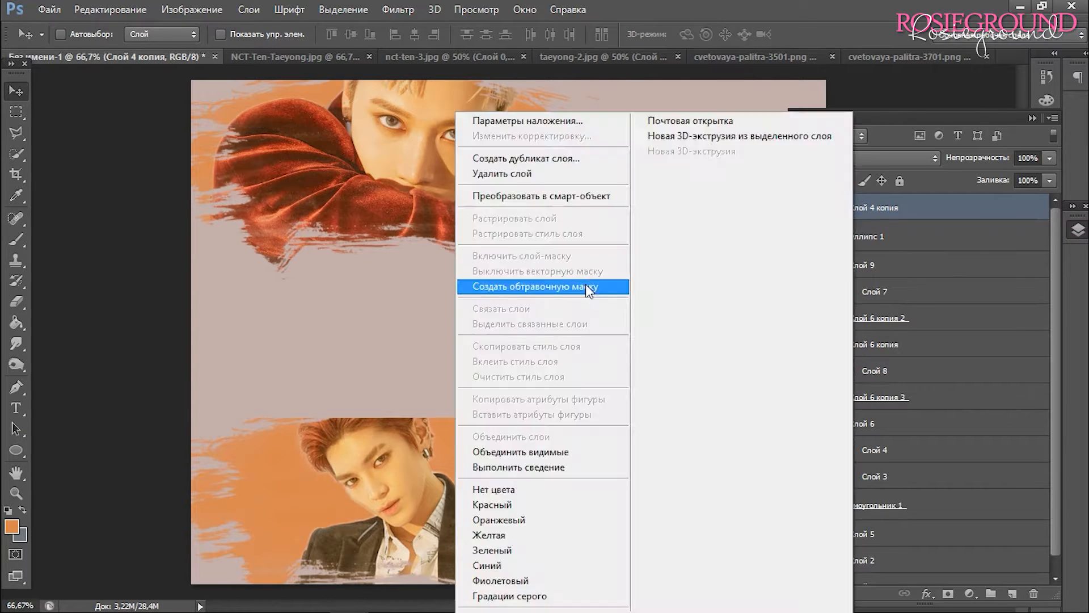
pyautogui.click(587, 286)
# Smudge the straight cut edges of the clipped models' clothing outward at 24% strength to soften them inside the circle
pyautogui.click(16, 345)
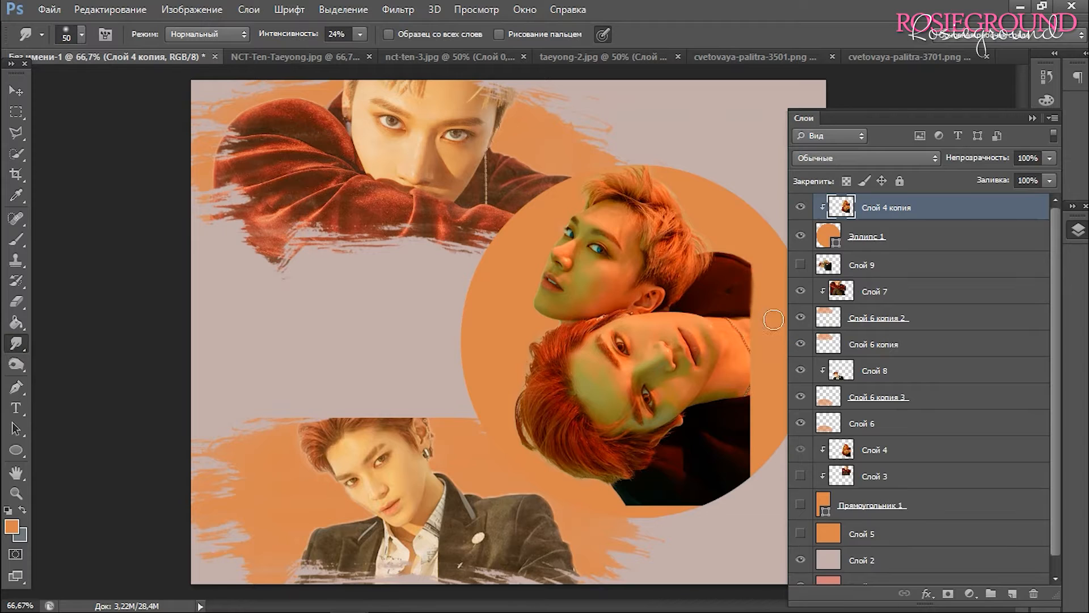
pyautogui.click(1049, 120)
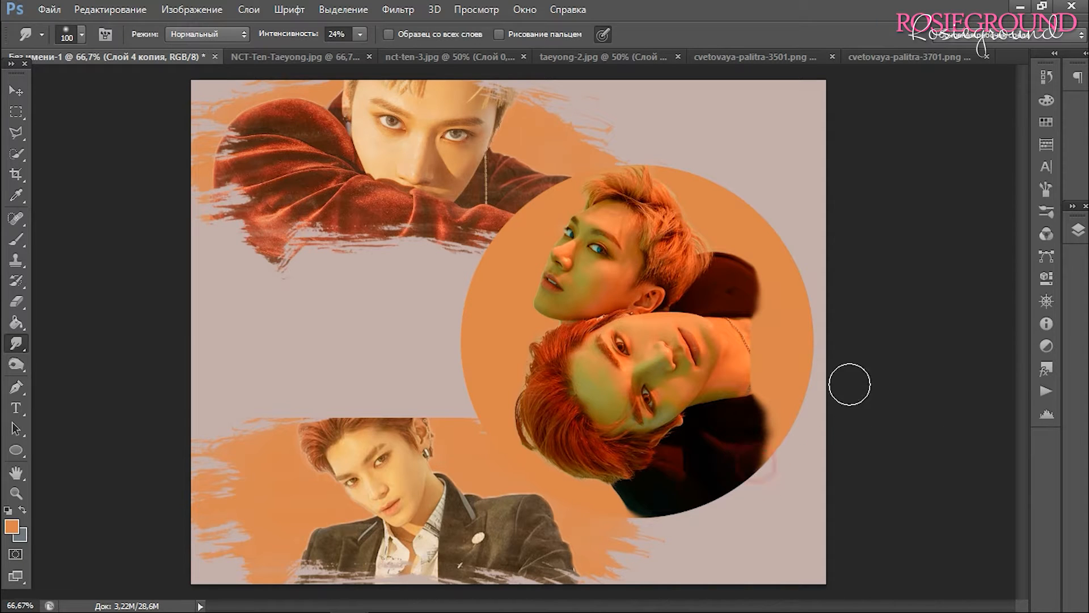
pyautogui.moveTo(849, 384); pyautogui.dragTo(974, 341)
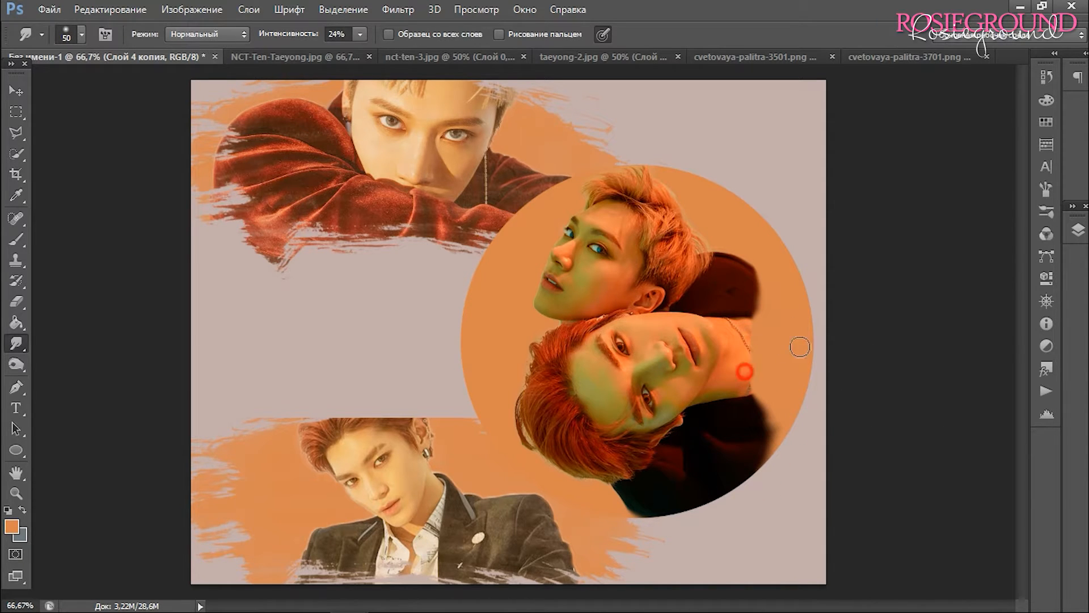
# Select the circle together with its clipped cutout, scale both down slightly and reposition them near the cover's right edge
pyautogui.click(16, 90)
pyautogui.click(1078, 230)
pyautogui.keyDown('shift'); pyautogui.click(907, 317); pyautogui.keyUp('shift')
pyautogui.click(1079, 230)
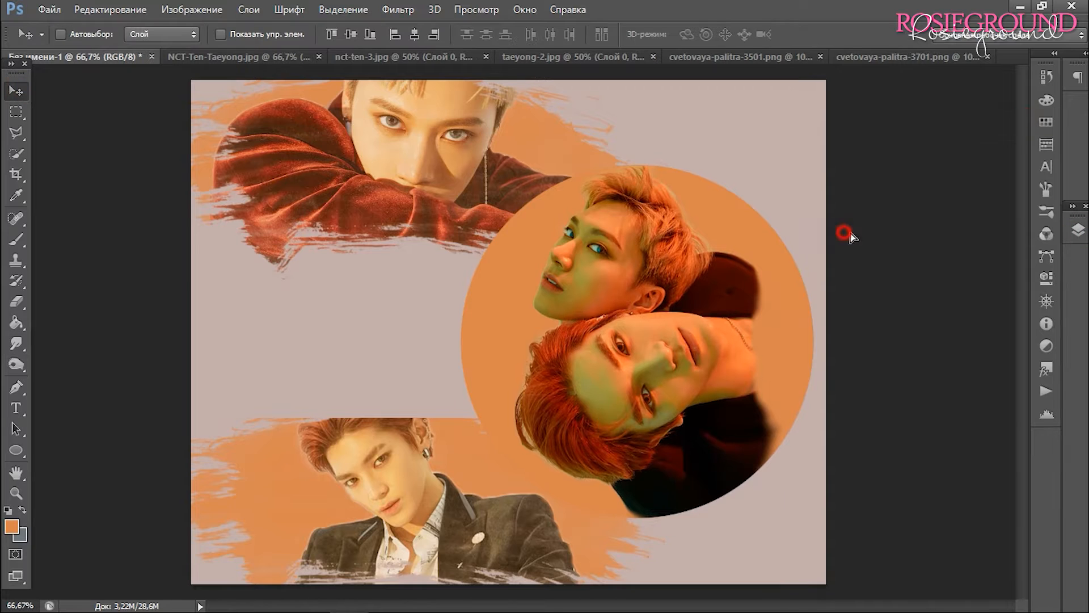
pyautogui.moveTo(846, 234); pyautogui.dragTo(846, 233)
pyautogui.hotkey('ctrl', 't')
pyautogui.moveTo(455, 159); pyautogui.dragTo(481, 187)
pyautogui.press('Return')
pyautogui.moveTo(685, 394); pyautogui.dragTo(683, 372)
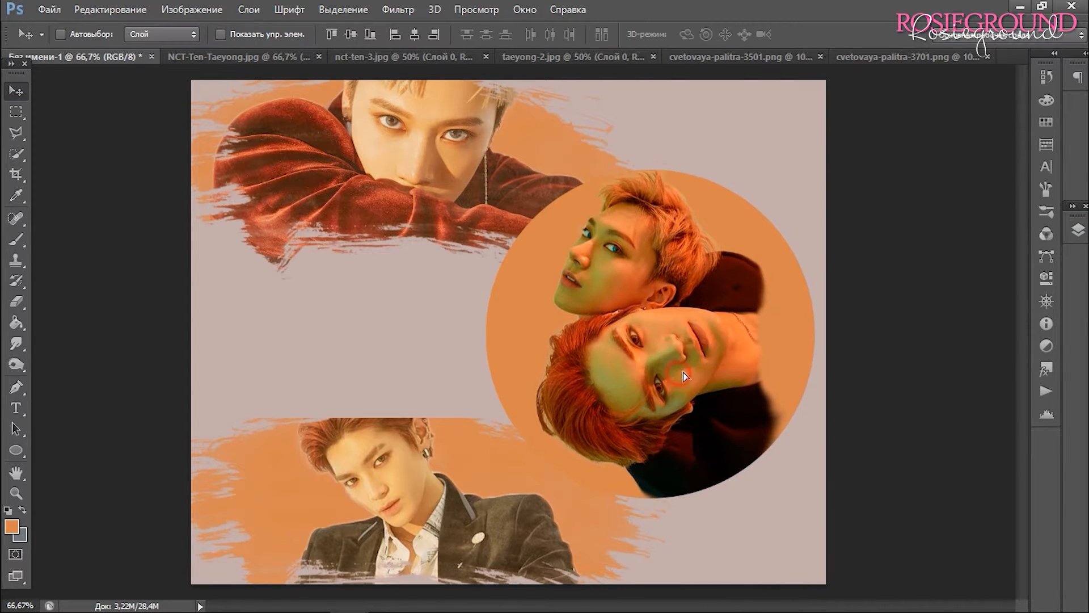
# Sample the sand-yellow swatch from cvetovaya-palitra-3501.png and fill the circle shape with that colour
pyautogui.click(1079, 229)
pyautogui.click(868, 518)
pyautogui.click(868, 544)
pyautogui.click(869, 221)
pyautogui.click(749, 57)
pyautogui.click(15, 195)
pyautogui.click(642, 442)
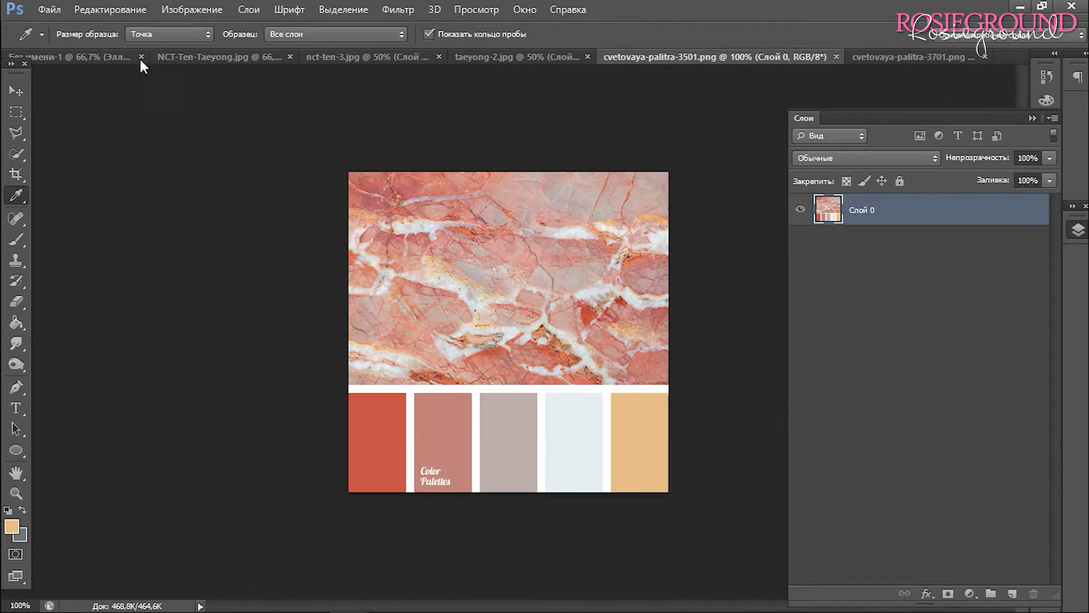
pyautogui.click(122, 57)
pyautogui.click(16, 450)
pyautogui.click(167, 34)
pyautogui.click(75, 112)
# Sample a peach colour from cvetovaya-palitra-3701.png as the foreground colour and return to the cover document
pyautogui.click(16, 92)
pyautogui.click(929, 58)
pyautogui.click(15, 195)
pyautogui.moveTo(578, 354); pyautogui.dragTo(597, 390)
pyautogui.click(122, 57)
# Try to recolour the upper brush mark layers peach with the Paint Bucket, then revert the fills through the history
pyautogui.click(16, 323)
pyautogui.click(894, 320)
pyautogui.click(306, 275)
pyautogui.click(876, 345)
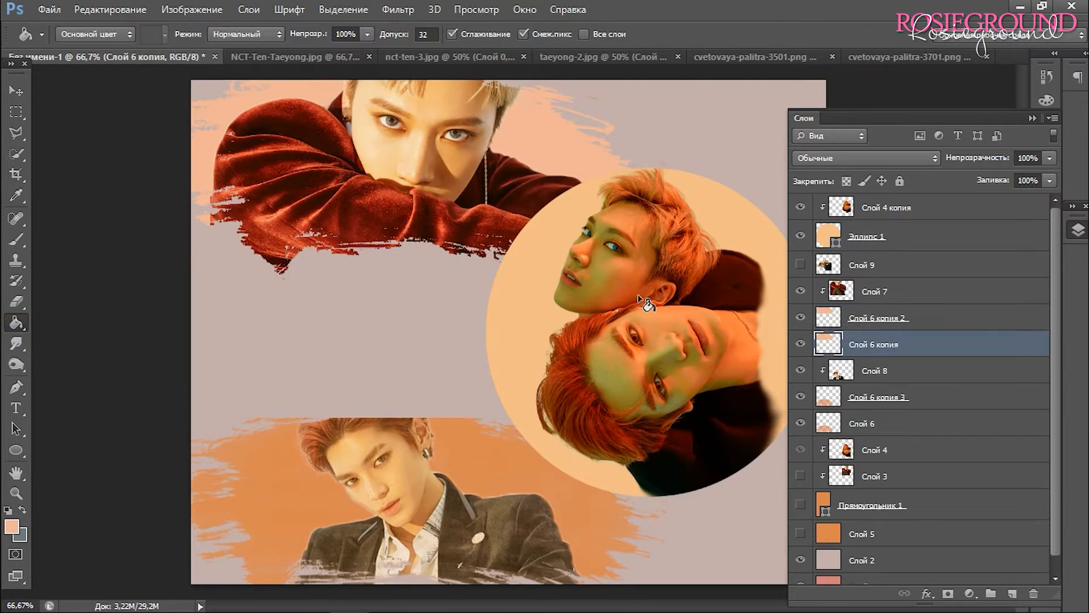
pyautogui.click(545, 239)
pyautogui.click(1047, 77)
pyautogui.click(857, 421)
# Add an empty layer above the upper brush mark and clip the blond model's layer to it
pyautogui.click(1078, 230)
pyautogui.click(866, 319)
pyautogui.click(15, 239)
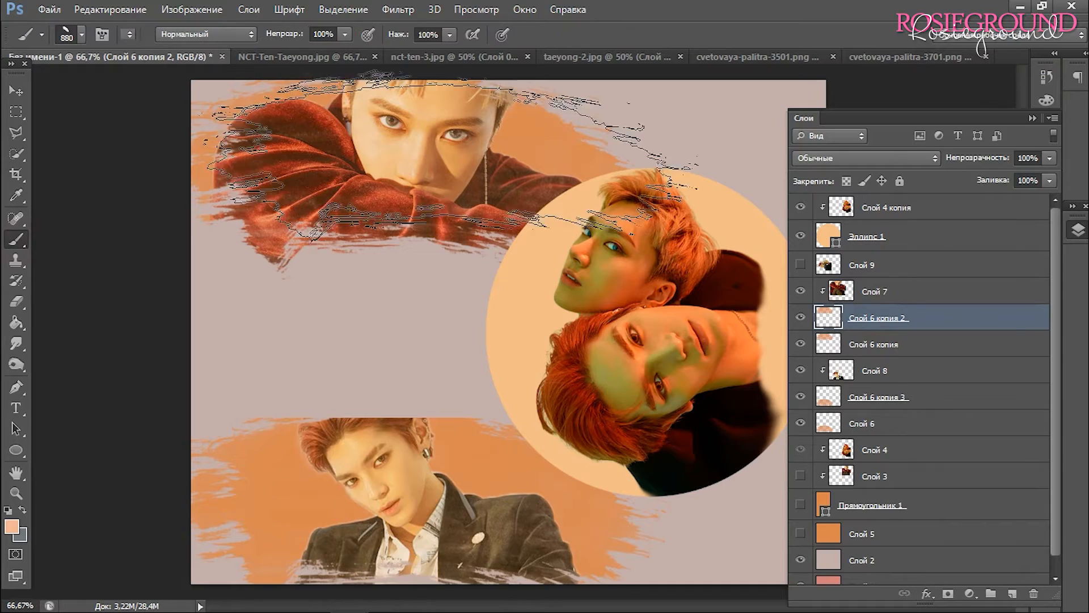
pyautogui.click(1013, 593)
pyautogui.click(888, 317)
pyautogui.rightClick(888, 317)
pyautogui.click(559, 311)
pyautogui.rightClick(834, 291)
pyautogui.click(510, 311)
pyautogui.click(865, 319)
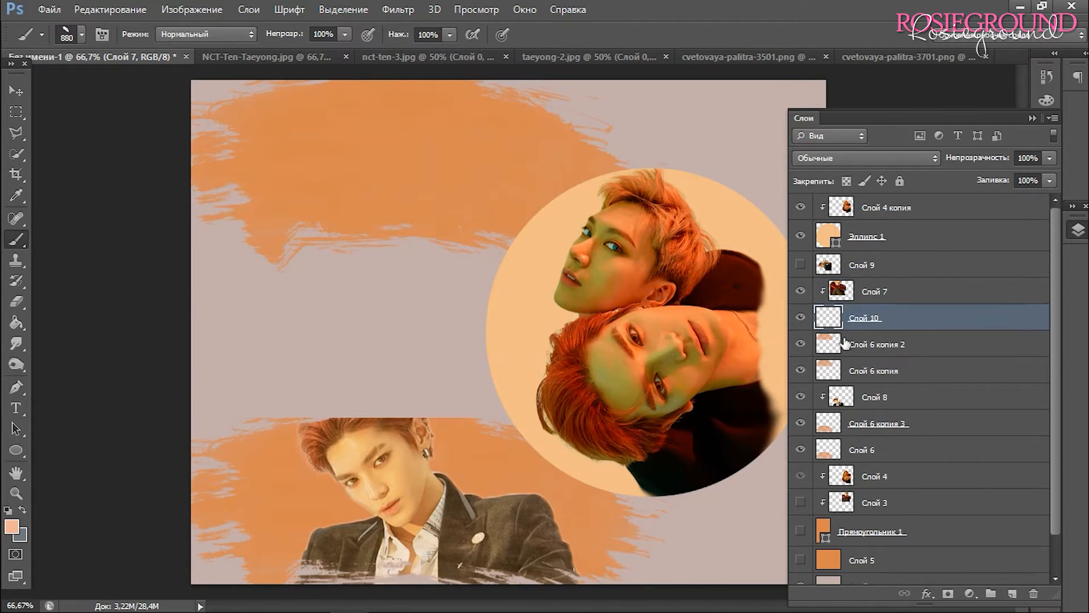
# Hide the two old upper orange marks and stamp a peach 1000 px brush mark on the new layer beneath the blond model
pyautogui.click(397, 182)
pyautogui.moveTo(800, 344); pyautogui.dragTo(801, 376)
pyautogui.press(']')
pyautogui.press(']')
pyautogui.click(421, 153)
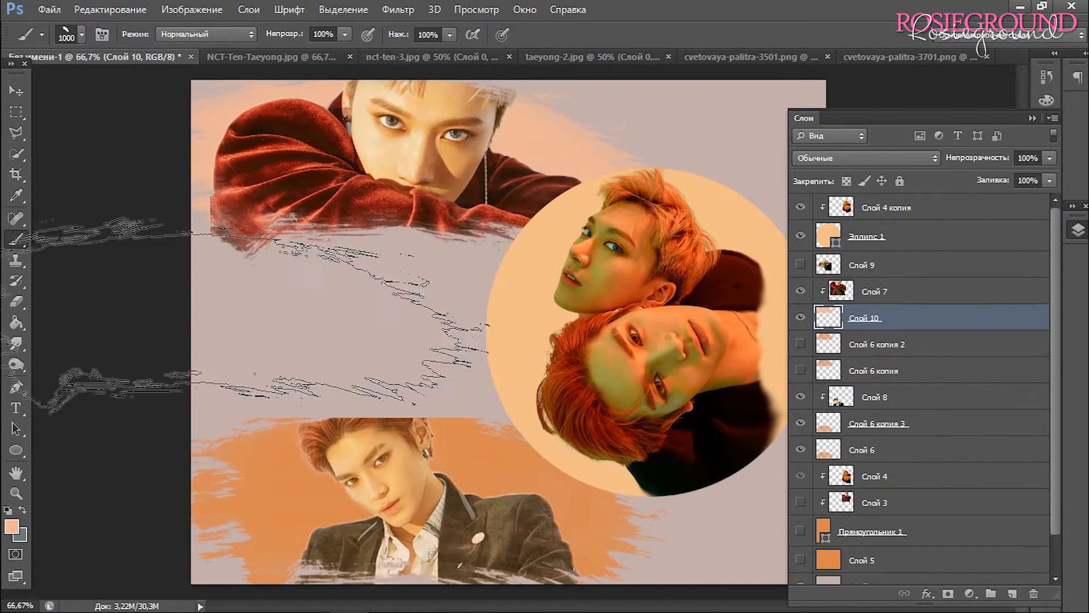
pyautogui.hotkey('ctrl', 'z')
pyautogui.click(885, 344)
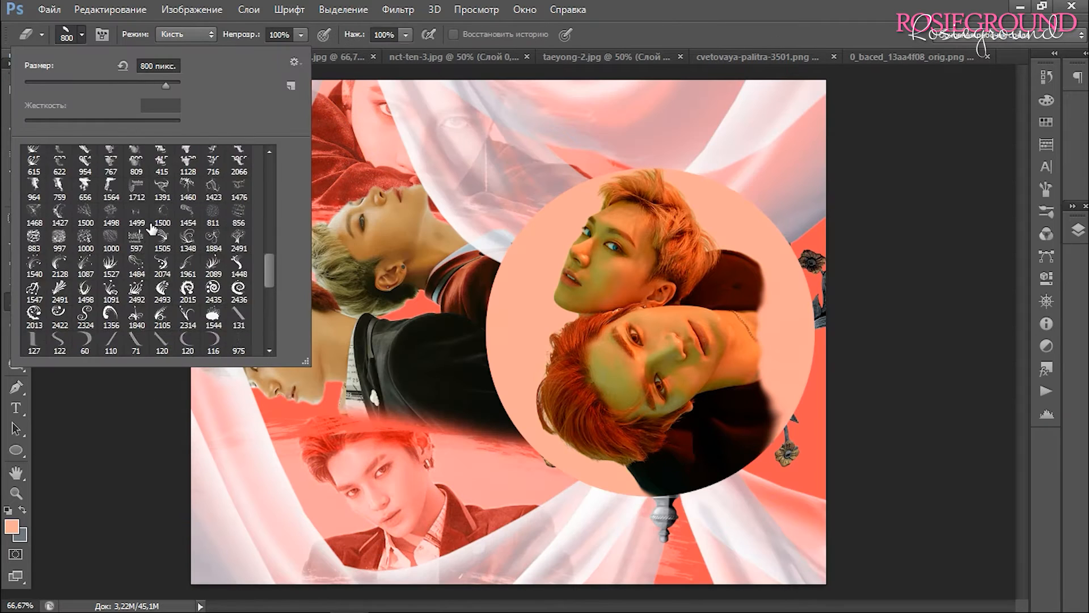
# Erase the flower and baluster fragments around the circle from the curtain layer with a soft round eraser
pyautogui.scroll(5, 267, 239)
pyautogui.click(730, 330)
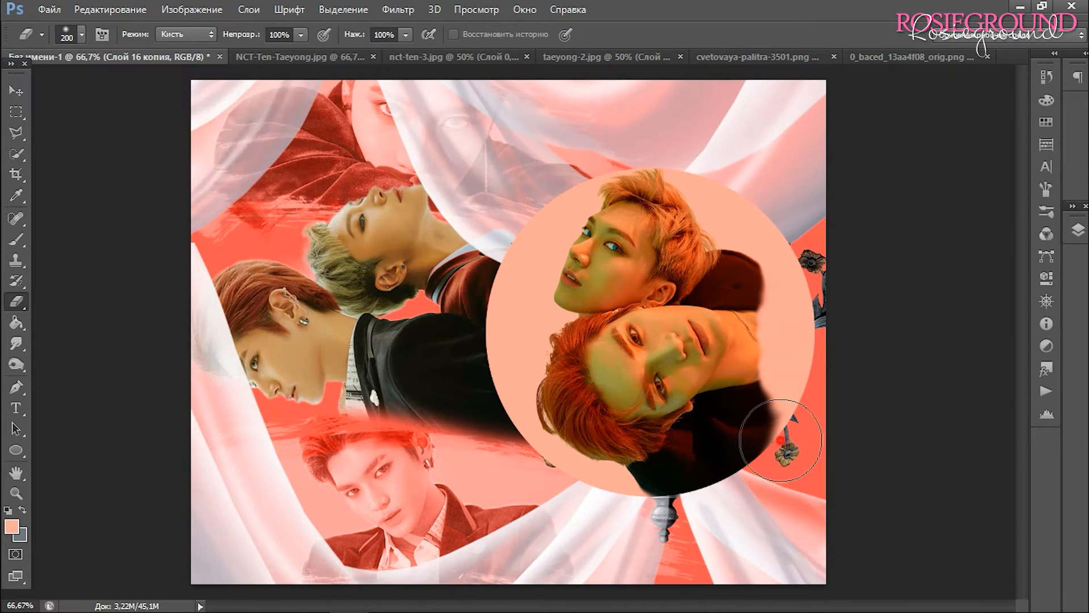
pyautogui.moveTo(666, 486); pyautogui.dragTo(655, 561)
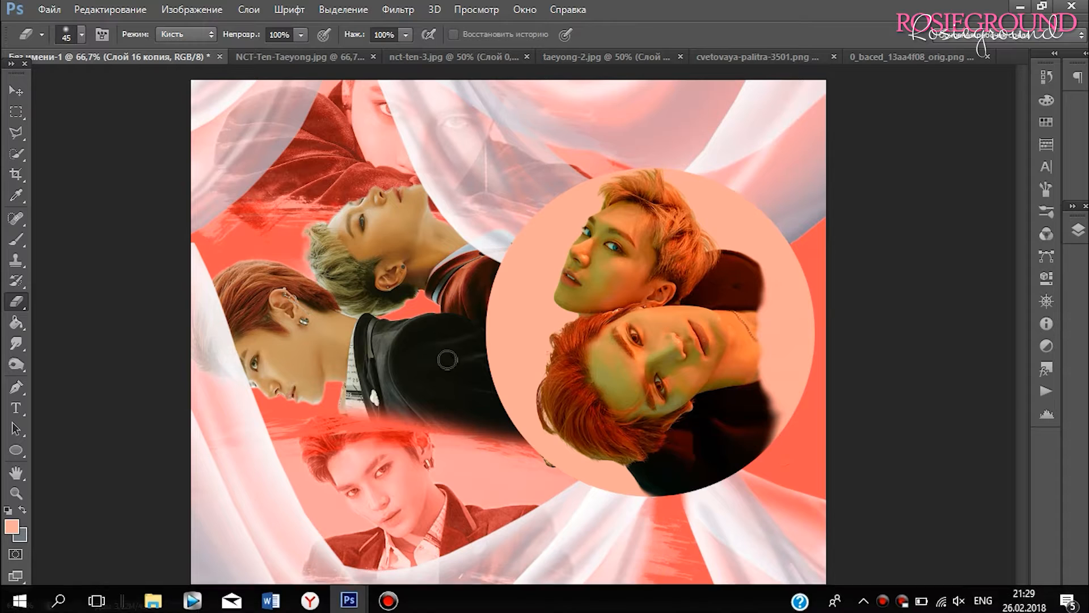
# Set the curtain layer's opacity to 79%
pyautogui.press('v')
pyautogui.click(1078, 231)
pyautogui.moveTo(1008, 161); pyautogui.dragTo(988, 164)
# Duplicate the curtain layer, move the copy above the models in the circle and clip it to the circle
pyautogui.click(884, 291)
pyautogui.hotkey('ctrl', 'j')
pyautogui.moveTo(868, 290); pyautogui.dragTo(868, 198)
pyautogui.moveTo(520, 187); pyautogui.dragTo(771, 437)
pyautogui.rightClick(887, 208)
pyautogui.click(623, 287)
# Flip the clipped curtain copy horizontally, place it along the circle's right edge and duplicate the layer
pyautogui.hotkey('ctrl', 't')
pyautogui.rightClick(688, 286)
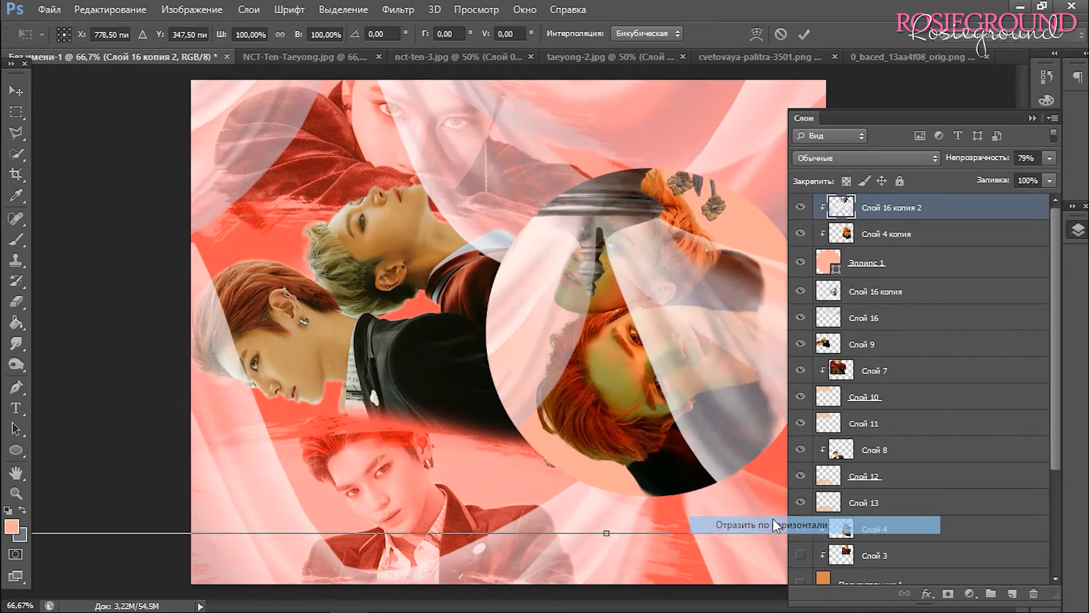
pyautogui.click(783, 520)
pyautogui.moveTo(765, 468); pyautogui.dragTo(793, 374)
pyautogui.press('Return')
pyautogui.hotkey('ctrl', 'j')
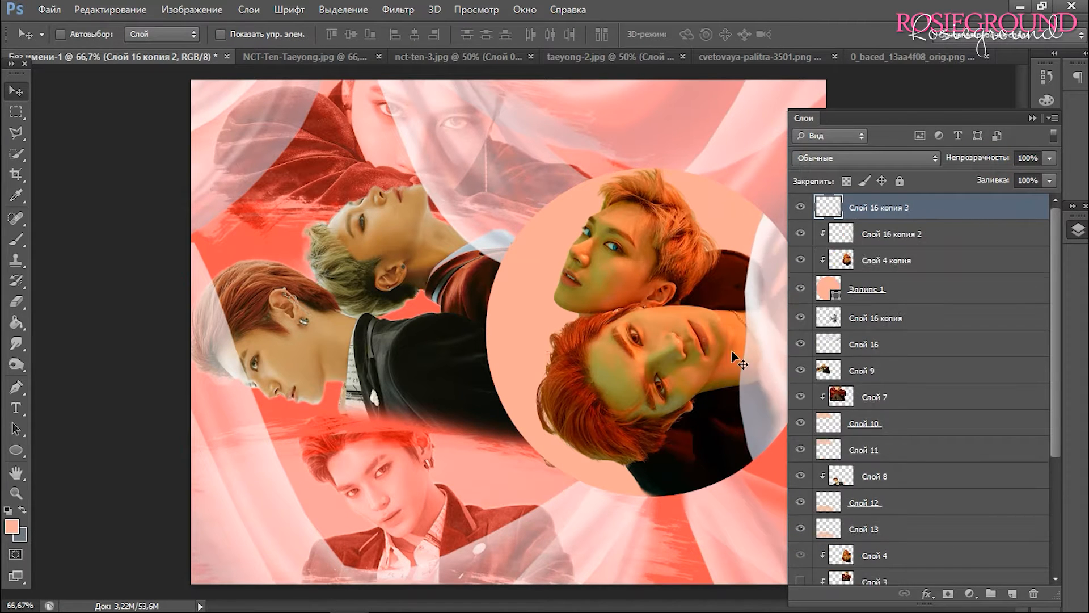
# Clip the duplicated curtain copy to the circle, flip it horizontally and place it along the circle's left edge
pyautogui.hotkey('ctrl', 'alt', 'g')
pyautogui.hotkey('ctrl', 't')
pyautogui.rightClick(777, 218)
pyautogui.click(834, 419)
pyautogui.hotkey('ctrl', 'z')
pyautogui.rightClick(766, 328)
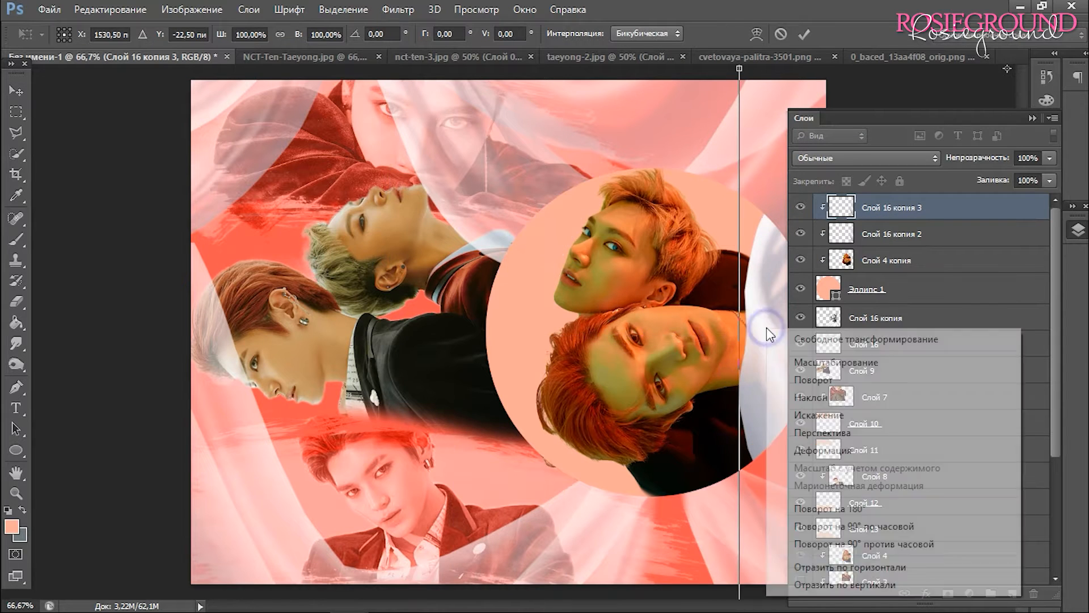
pyautogui.click(822, 567)
pyautogui.press('Return')
pyautogui.moveTo(760, 332); pyautogui.dragTo(516, 328)
pyautogui.moveTo(631, 368); pyautogui.dragTo(587, 367)
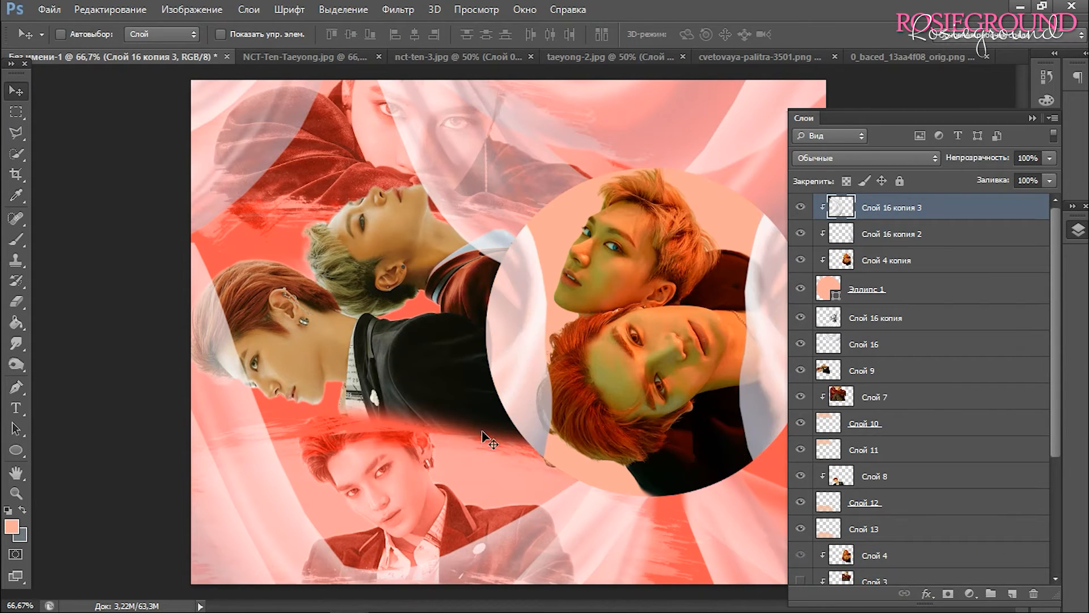
# Shift the curtain on layer Слой 16 to the right across the upper part of the cover
pyautogui.scroll(-1, 890, 250)
pyautogui.click(861, 319)
pyautogui.click(800, 292)
pyautogui.click(801, 292)
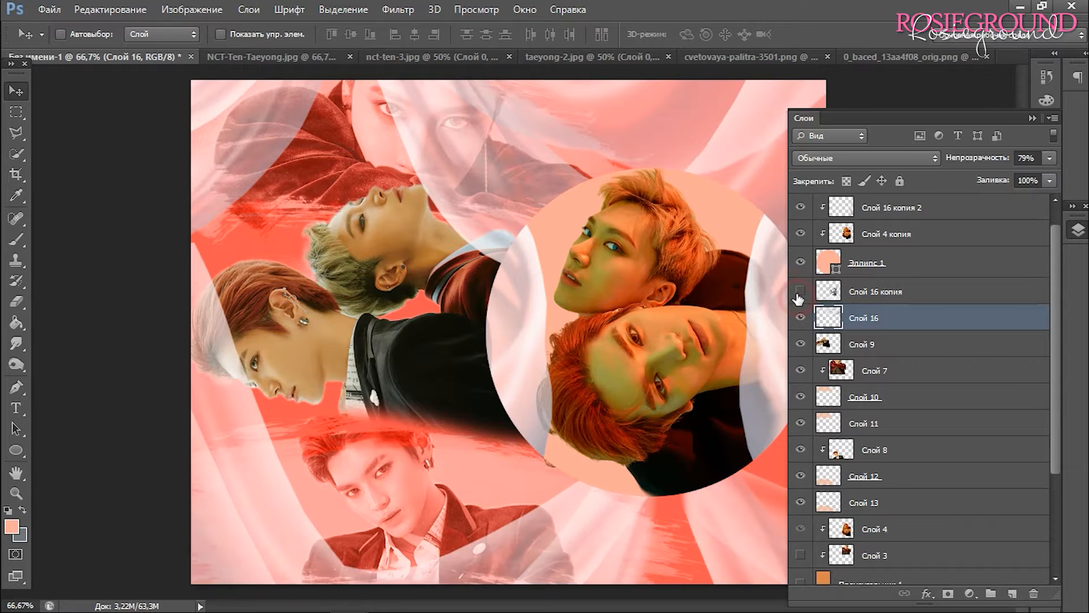
pyautogui.click(799, 292)
pyautogui.click(799, 293)
pyautogui.click(801, 317)
pyautogui.click(800, 317)
pyautogui.moveTo(502, 162); pyautogui.dragTo(628, 173)
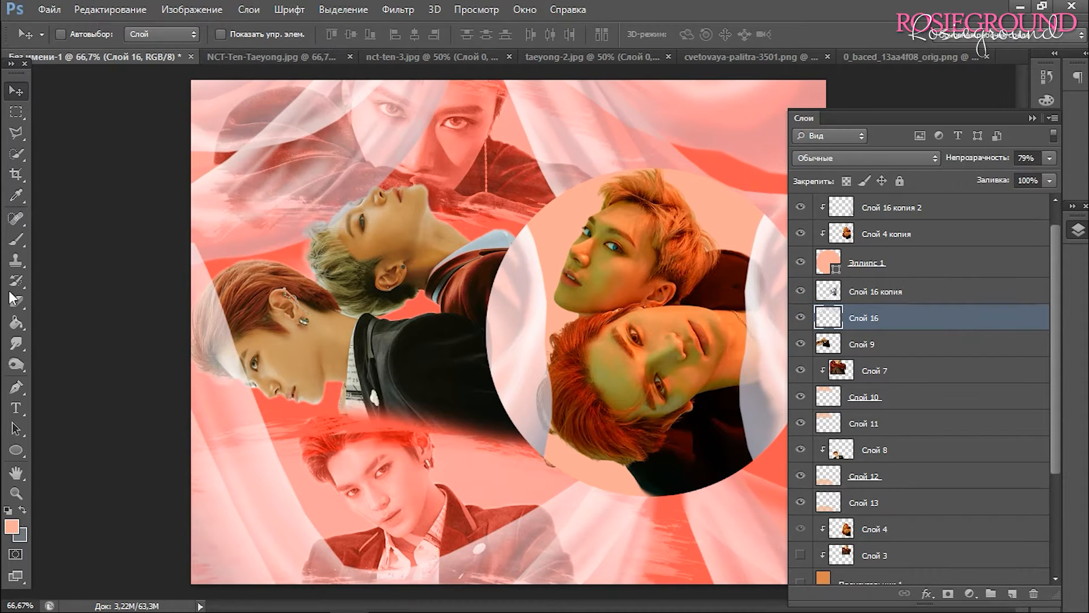
# Erase the curtain over the upper portrait on Слой 16 and over the left model's hair on Слой 16 копия, using a 300 px soft eraser
pyautogui.press(']')
pyautogui.press(']')
pyautogui.press(']')
pyautogui.press(']')
pyautogui.press(']')
pyautogui.press(']')
pyautogui.press(']')
pyautogui.press(']')
pyautogui.press(']')
pyautogui.press(']')
pyautogui.press(']')
pyautogui.press(']')
pyautogui.press(']')
pyautogui.press(']')
pyautogui.moveTo(401, 138)
pyautogui.mouseDown()
pyautogui.moveTo(177, 227)
pyautogui.moveTo(128, 121)
pyautogui.mouseUp()
pyautogui.click(876, 292)
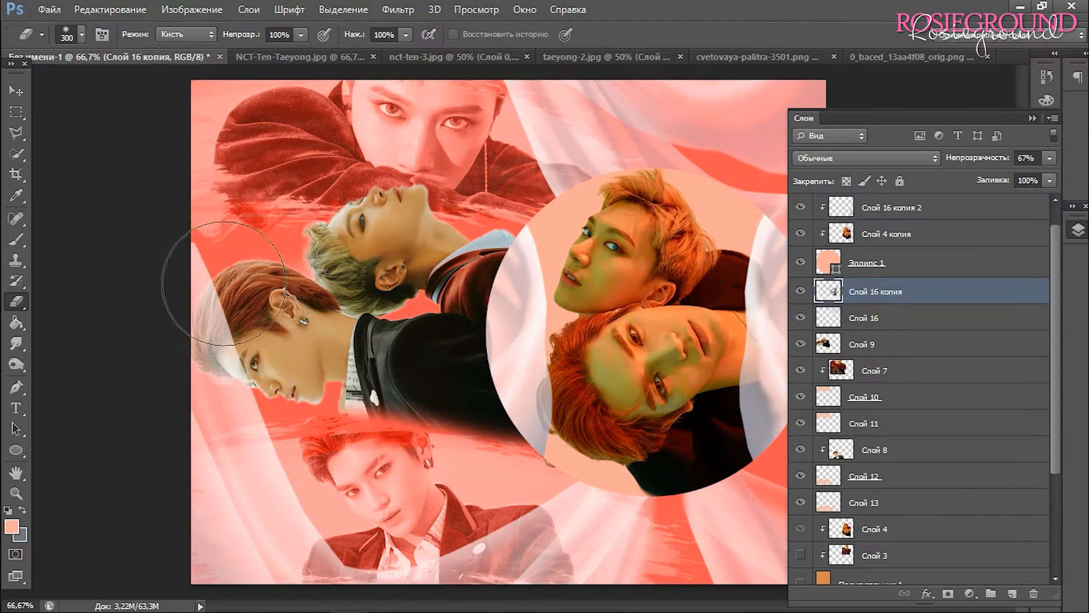
pyautogui.moveTo(225, 249); pyautogui.dragTo(208, 322)
# Erase the red fill of layer Слой 14 behind the upper and lower portraits and around the circle with the soft eraser
pyautogui.scroll(-5, 856, 454)
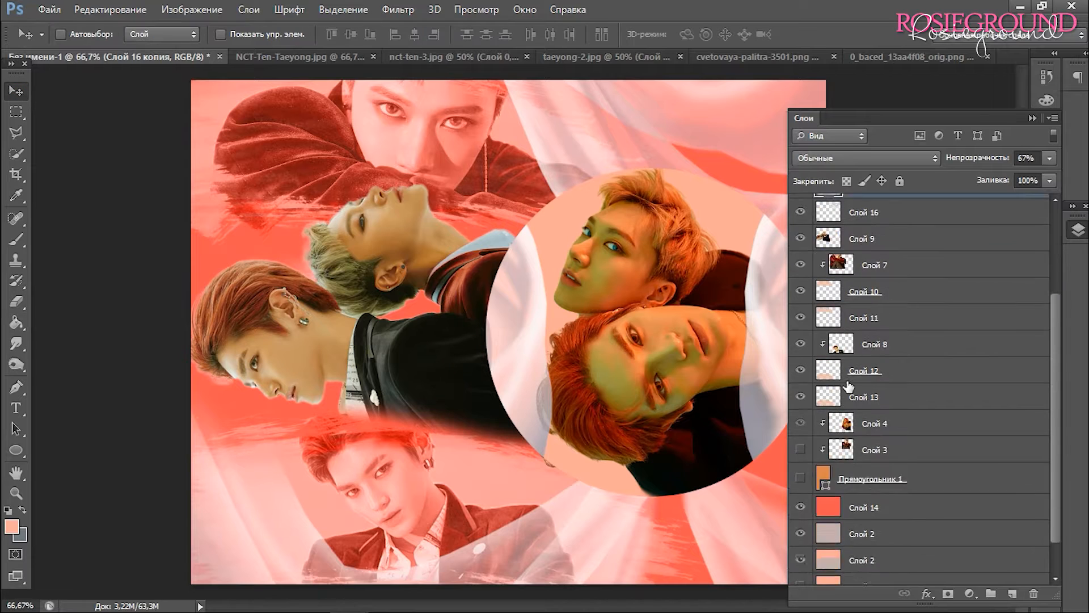
pyautogui.click(856, 473)
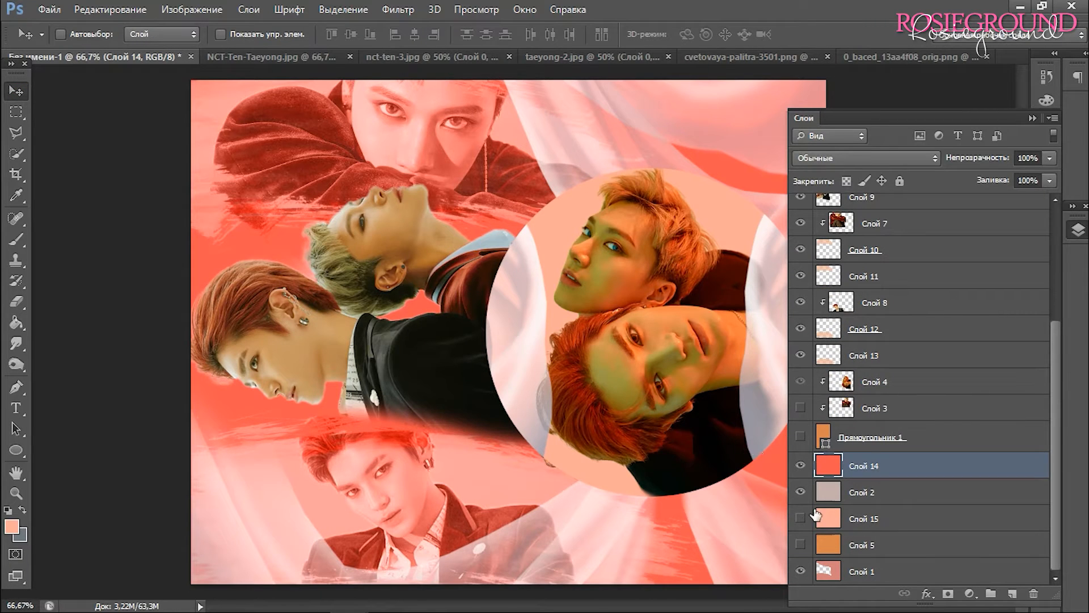
pyautogui.click(800, 466)
pyautogui.click(799, 467)
pyautogui.press('e')
pyautogui.moveTo(565, 170); pyautogui.dragTo(398, 90)
pyautogui.moveTo(213, 502); pyautogui.dragTo(619, 547)
pyautogui.click(1077, 230)
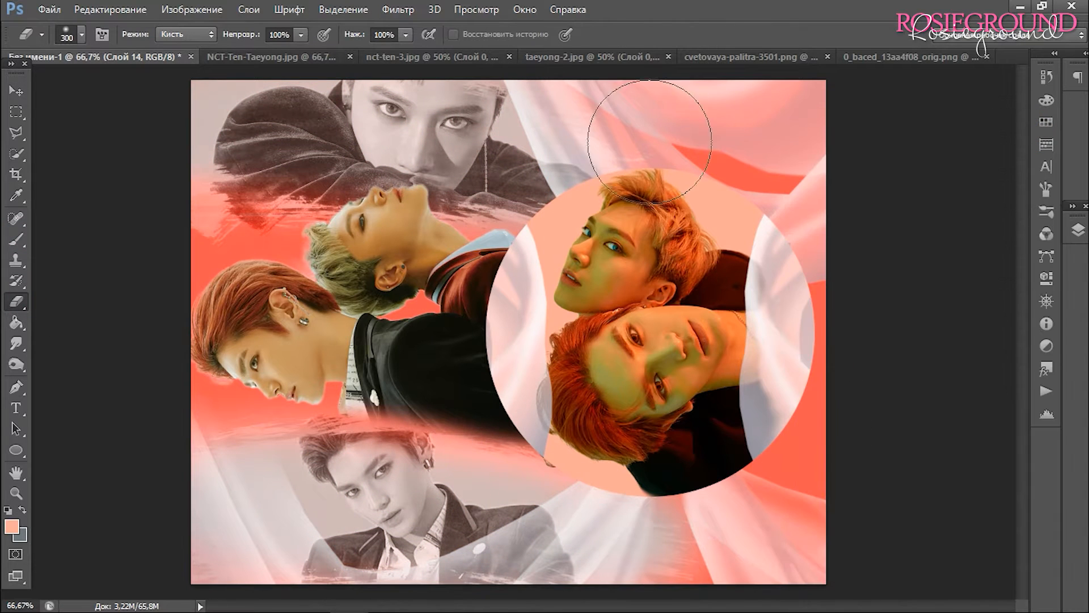
pyautogui.moveTo(769, 235); pyautogui.dragTo(770, 448)
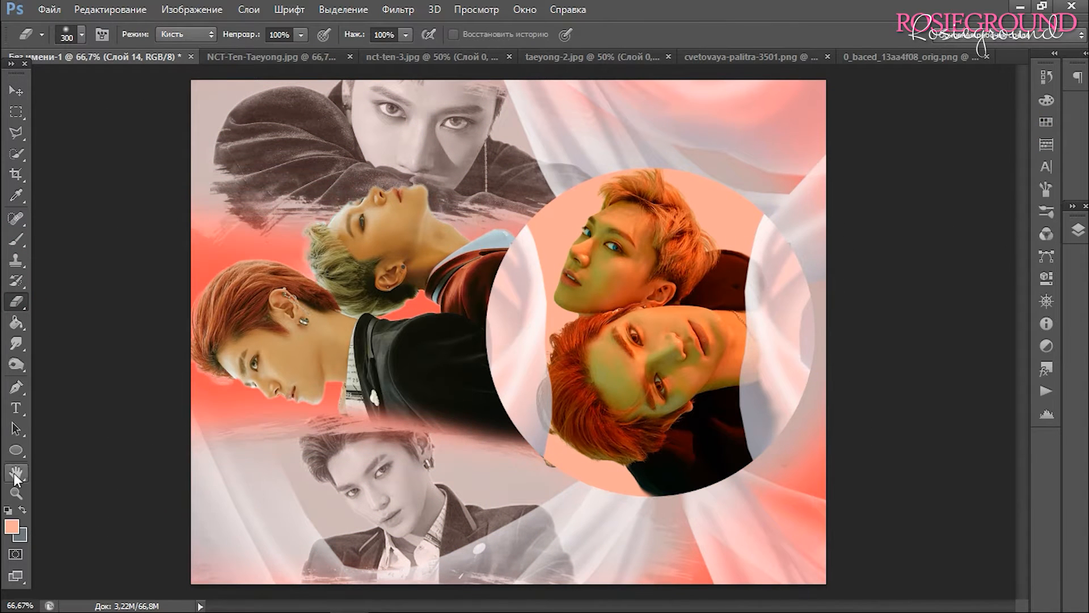
# Select layer Слой 15 and open the rose flower wallpaper image from the big folder
pyautogui.click(1078, 230)
pyautogui.click(801, 466)
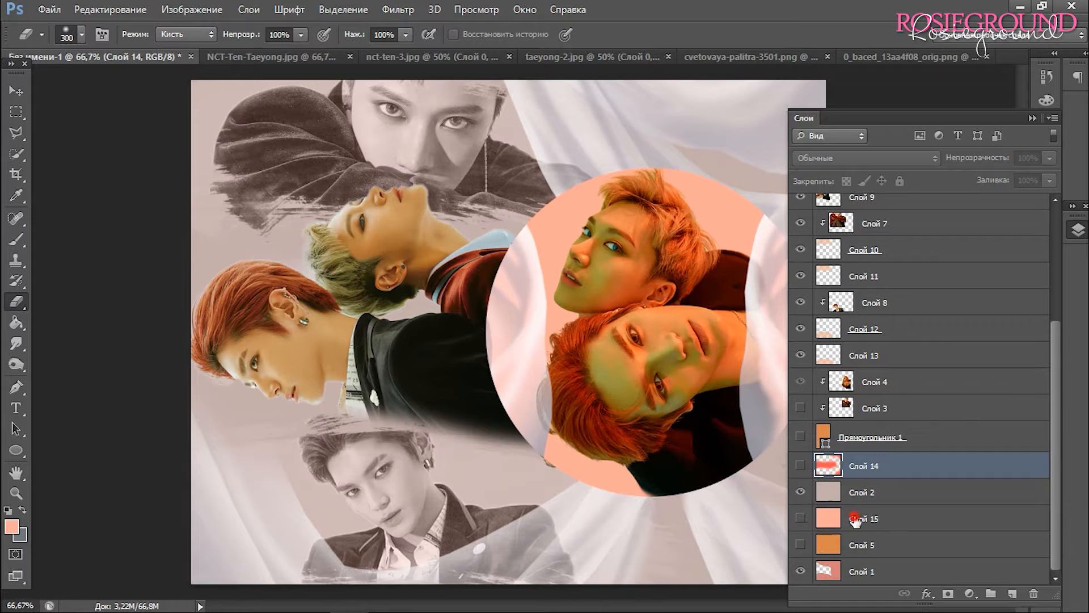
pyautogui.click(855, 521)
pyautogui.click(800, 517)
pyautogui.click(801, 518)
pyautogui.click(800, 466)
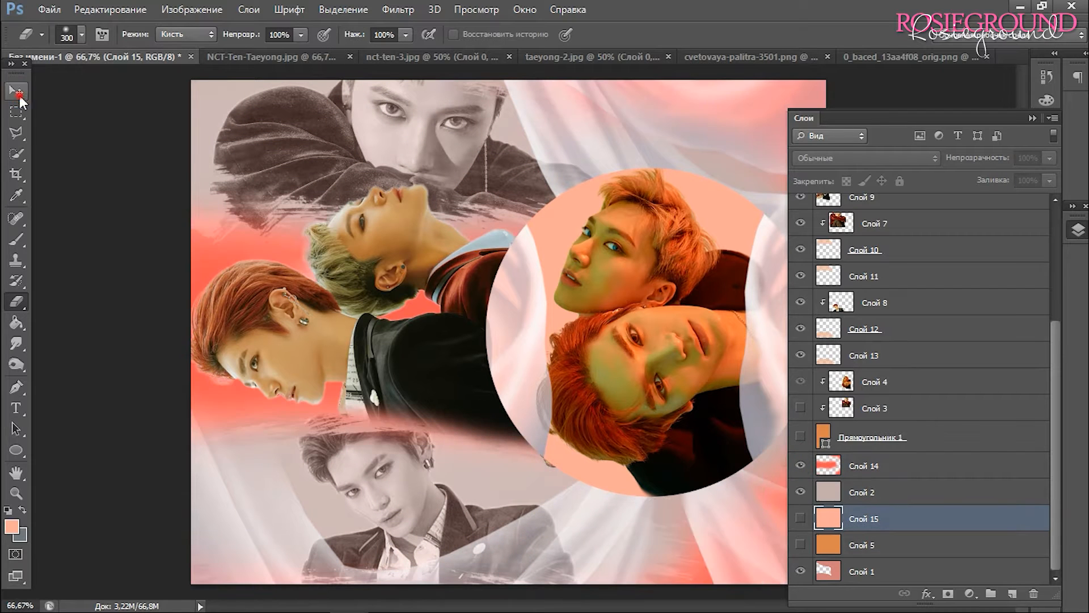
pyautogui.hotkey('ctrl', 'o')
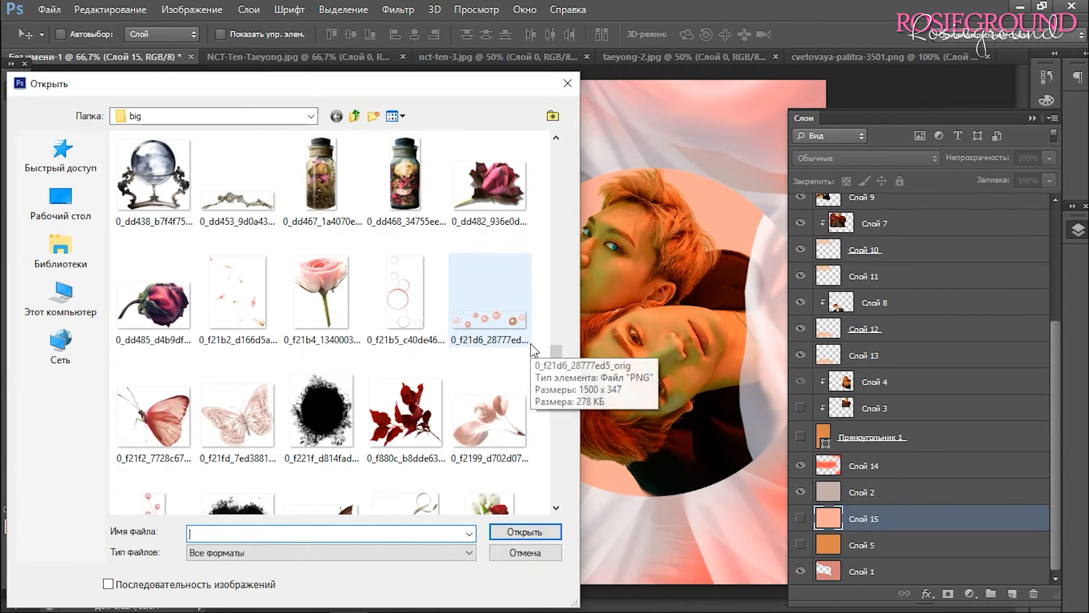
pyautogui.scroll(-6, 510, 363)
pyautogui.scroll(-10, 482, 397)
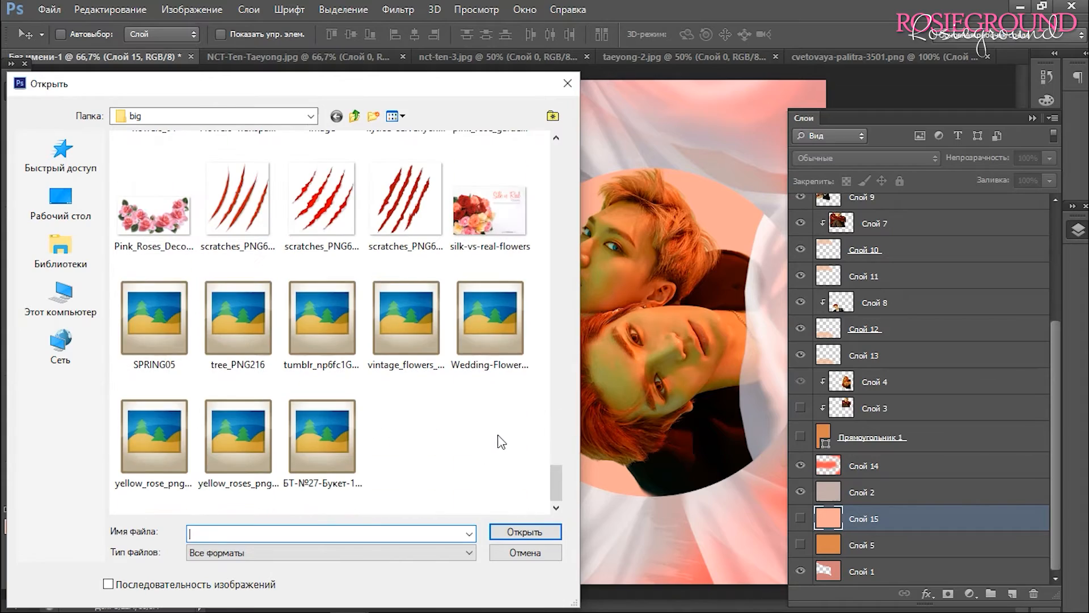
pyautogui.scroll(5, 532, 367)
pyautogui.doubleClick(473, 366)
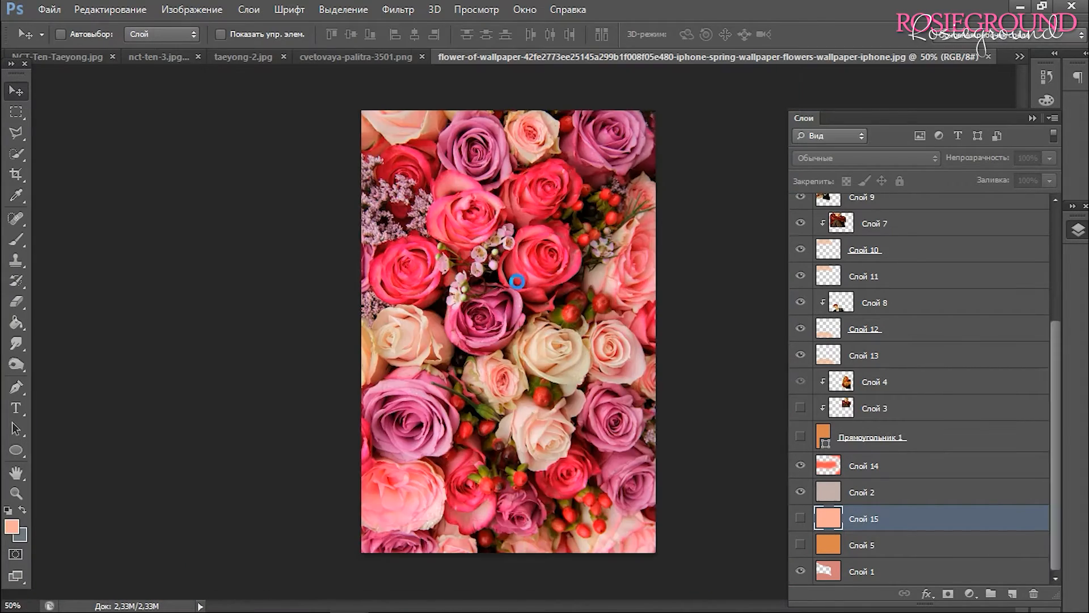
# Bring the rose image into the cover, place it above Слой 14, clip it to that layer and align it with the left side
pyautogui.moveTo(517, 281); pyautogui.dragTo(574, 379)
pyautogui.scroll(-2, 885, 459)
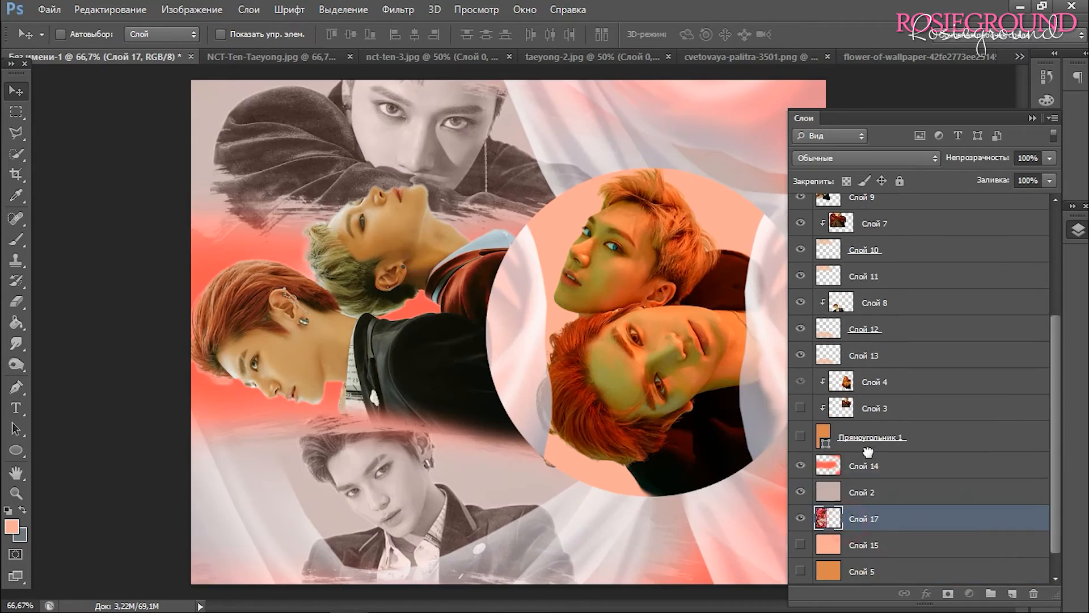
pyautogui.moveTo(868, 452); pyautogui.dragTo(868, 452)
pyautogui.rightClick(871, 465)
pyautogui.click(554, 289)
pyautogui.moveTo(399, 370); pyautogui.dragTo(513, 374)
pyautogui.hotkey('ctrl', '-')
pyautogui.hotkey('ctrl', '-')
pyautogui.hotkey('ctrl', 't')
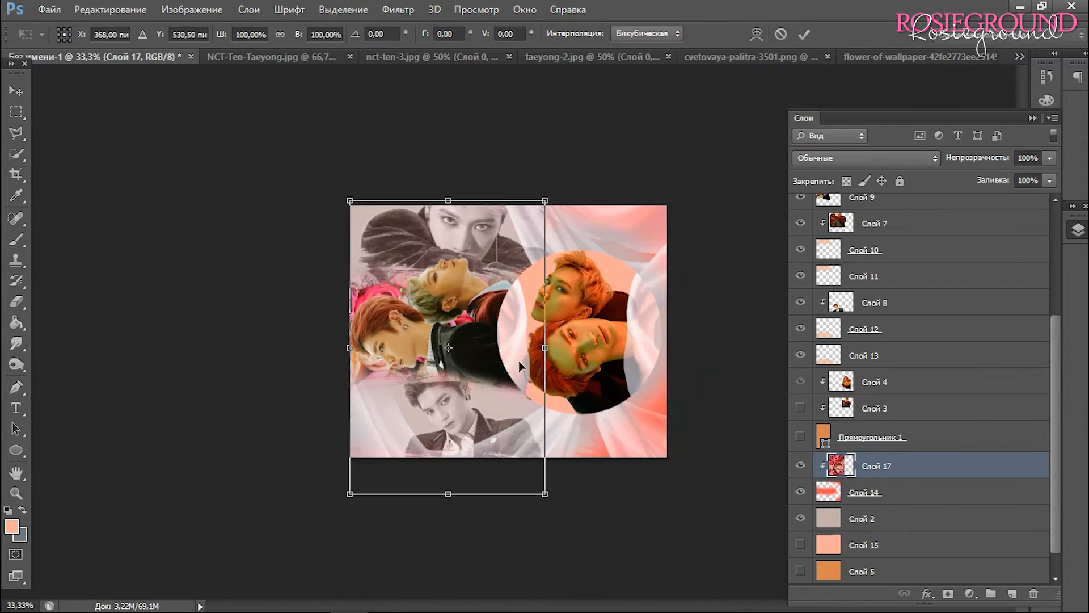
# Duplicate the rose layer and move the copy to the right side behind the circle
pyautogui.hotkey('ctrl', 'j')
pyautogui.moveTo(374, 389); pyautogui.dragTo(559, 389)
pyautogui.hotkey('ctrl', '+')
pyautogui.hotkey('ctrl', '+')
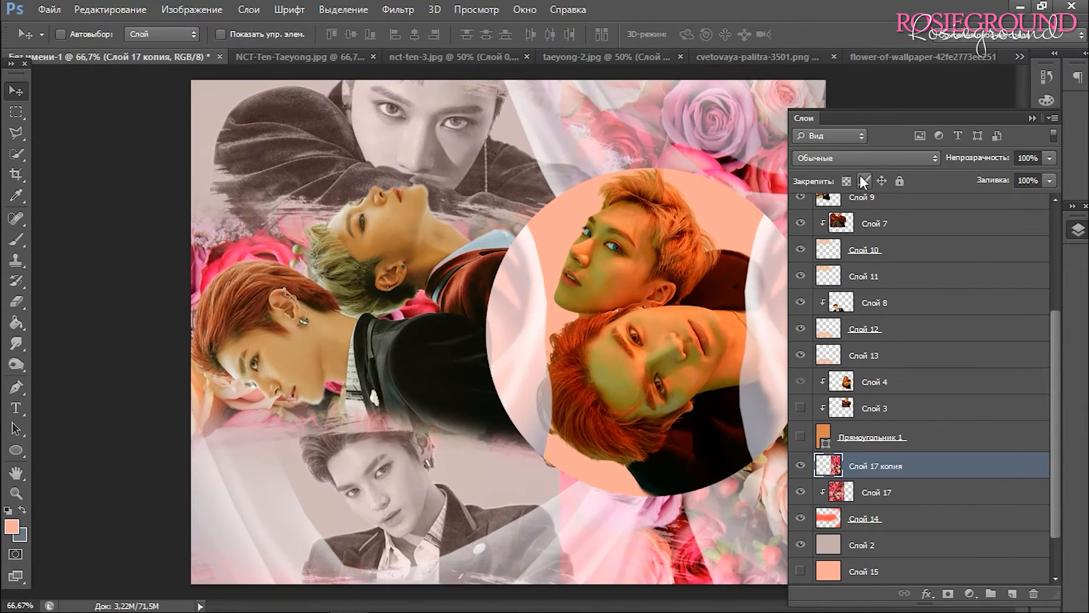
# Set the blend mode of both rose layers to Яркость (Luminosity)
pyautogui.click(860, 160)
pyautogui.click(816, 573)
pyautogui.click(896, 493)
pyautogui.click(867, 159)
pyautogui.click(820, 573)
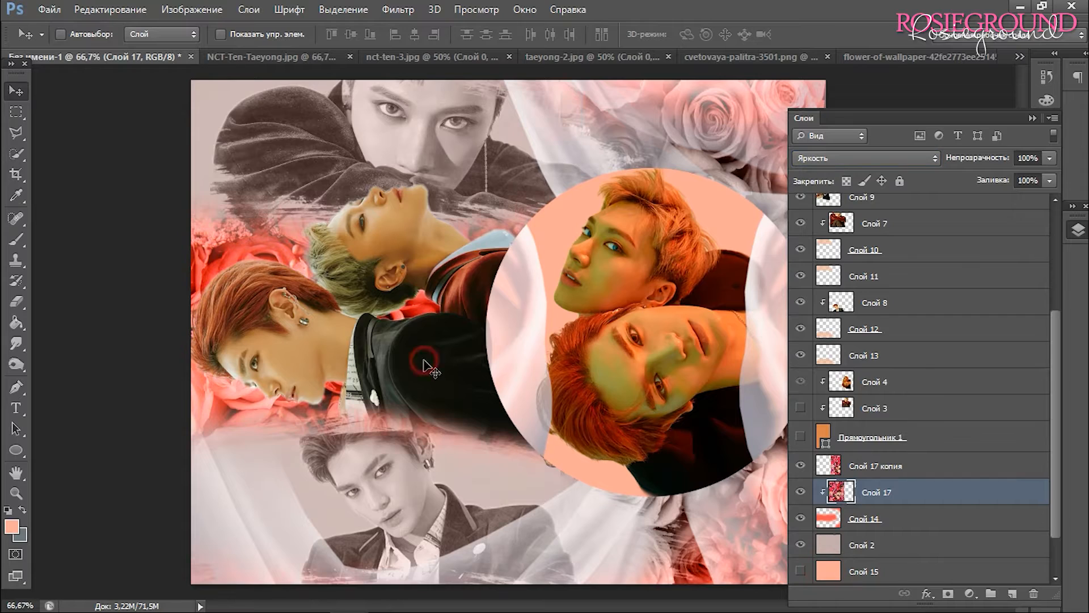
# Rotate the clipped rose layer by 90° and scale it down behind the two models on the left
pyautogui.hotkey('ctrl', 't')
pyautogui.rightClick(456, 283)
pyautogui.click(485, 471)
pyautogui.moveTo(680, 559); pyautogui.dragTo(608, 511)
pyautogui.moveTo(93, 511); pyautogui.dragTo(228, 512)
pyautogui.press('Return')
# Stamp a torn-edge brush stroke of size 1000 on layer Слой 14 behind the two left models
pyautogui.click(899, 525)
pyautogui.press('b')
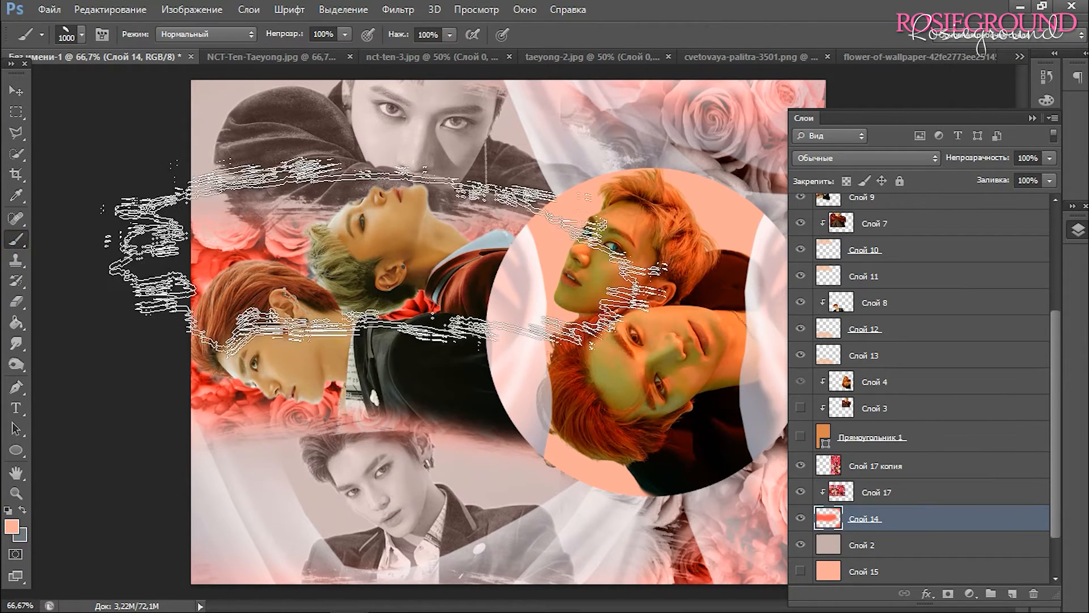
pyautogui.click(260, 244)
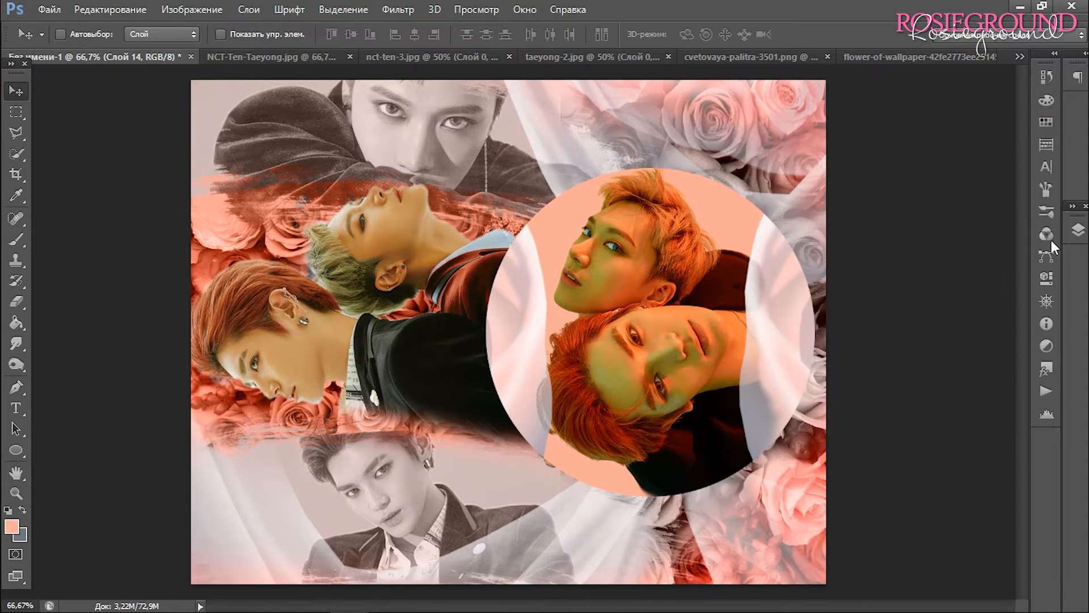
# Release curtain layer Слой 16 from its clipping mask, move it back below Слой 16 копия and reposition it on the cover
pyautogui.click(880, 304)
pyautogui.scroll(2, 867, 245)
pyautogui.rightClick(867, 245)
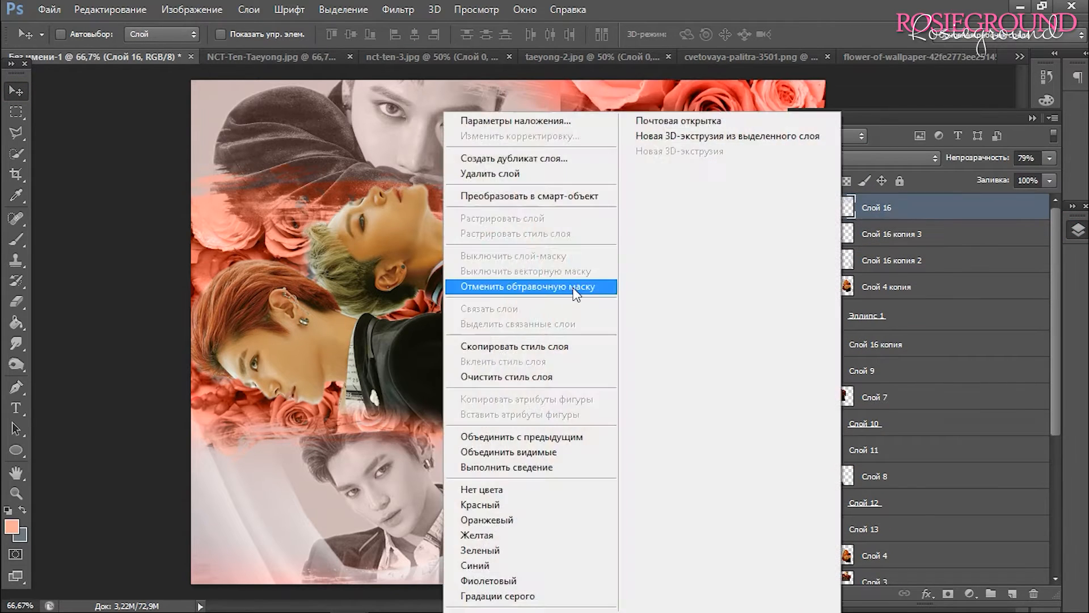
pyautogui.click(539, 284)
pyautogui.moveTo(868, 407); pyautogui.dragTo(867, 358)
pyautogui.moveTo(677, 184); pyautogui.dragTo(665, 262)
pyautogui.click(1032, 119)
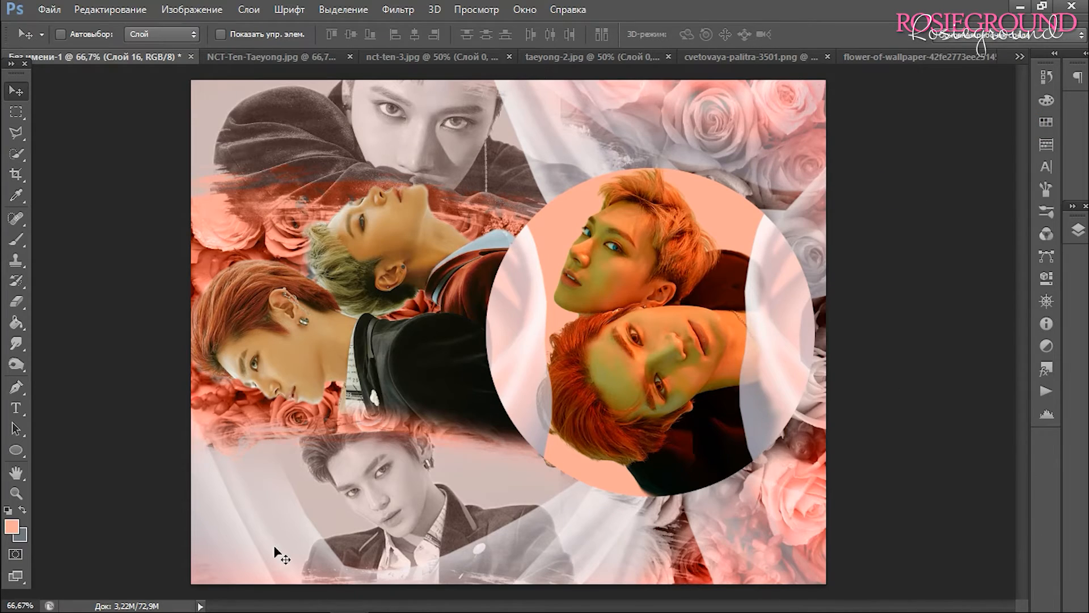
# Close the flower wallpaper image and open the heart swirl PNG 0_a316e_aa649c0a_orig from the big folder
pyautogui.click(988, 58)
pyautogui.click(988, 57)
pyautogui.click(49, 9)
pyautogui.click(76, 42)
pyautogui.scroll(-10, 472, 342)
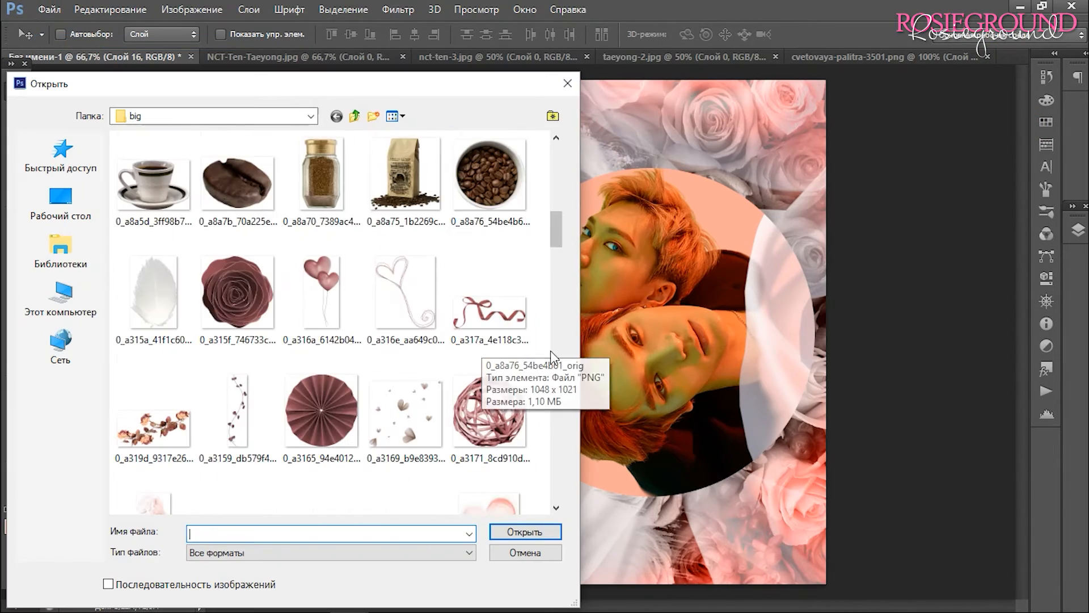
pyautogui.doubleClick(405, 292)
# Bring the heart swirl into the cover and place its layer directly below Эллипс 1
pyautogui.click(562, 319)
pyautogui.moveTo(482, 261); pyautogui.dragTo(534, 292)
pyautogui.click(565, 316)
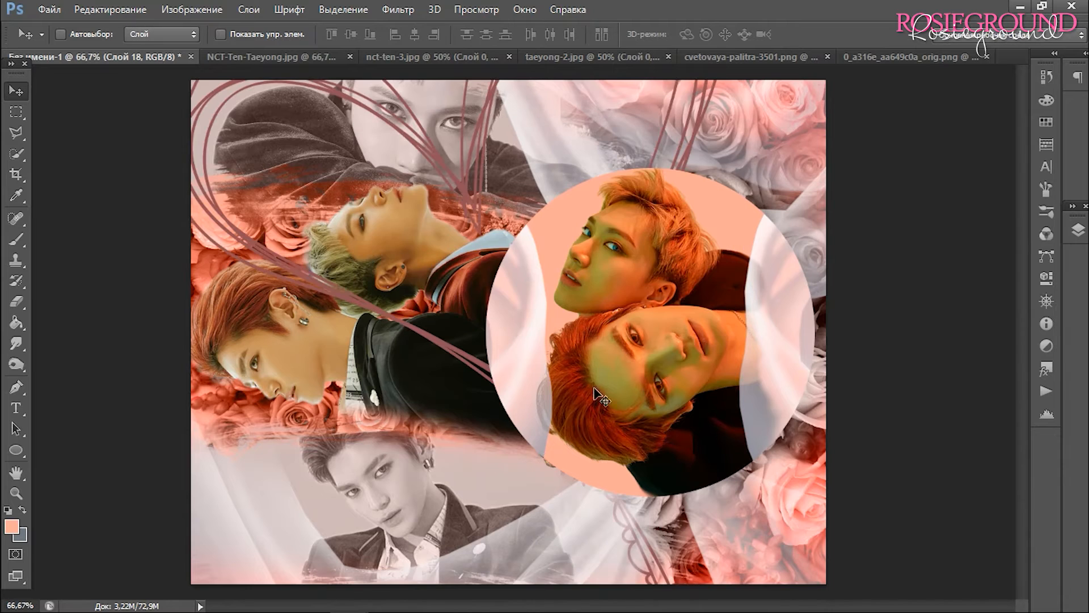
pyautogui.click(1078, 230)
pyautogui.moveTo(863, 344); pyautogui.dragTo(862, 190)
pyautogui.moveTo(866, 313); pyautogui.dragTo(866, 312)
# Scale the heart swirl to about 47%, rotate it about 55°, flip it vertically and place it across the cover's upper part
pyautogui.hotkey('ctrl', 't')
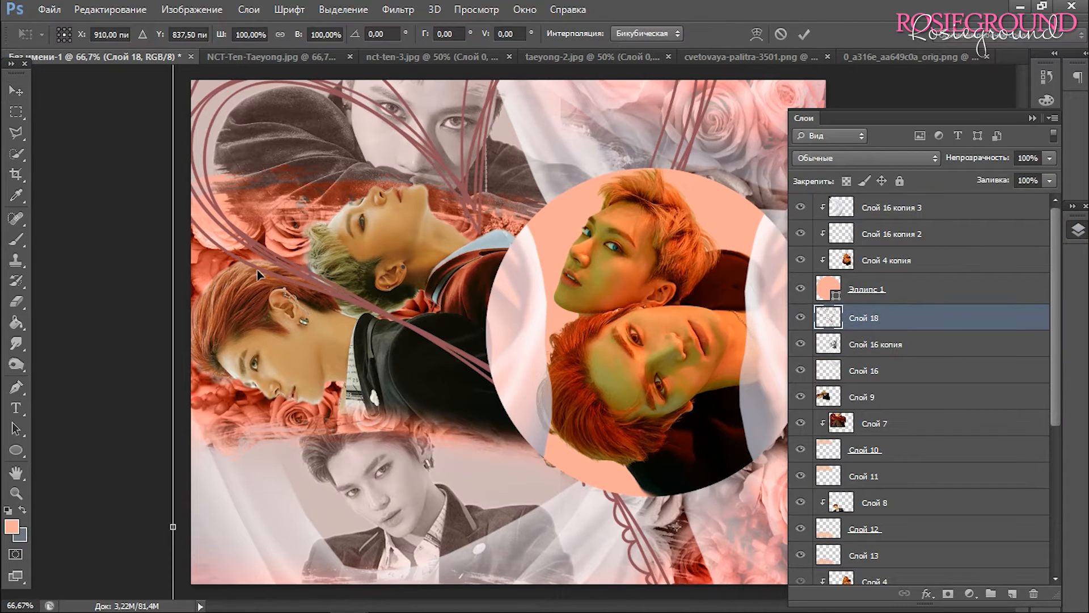
pyautogui.hotkey('ctrl', '-')
pyautogui.hotkey('ctrl', '-')
pyautogui.hotkey('ctrl', '-')
pyautogui.moveTo(381, 173); pyautogui.dragTo(580, 417)
pyautogui.moveTo(609, 355); pyautogui.dragTo(290, 381)
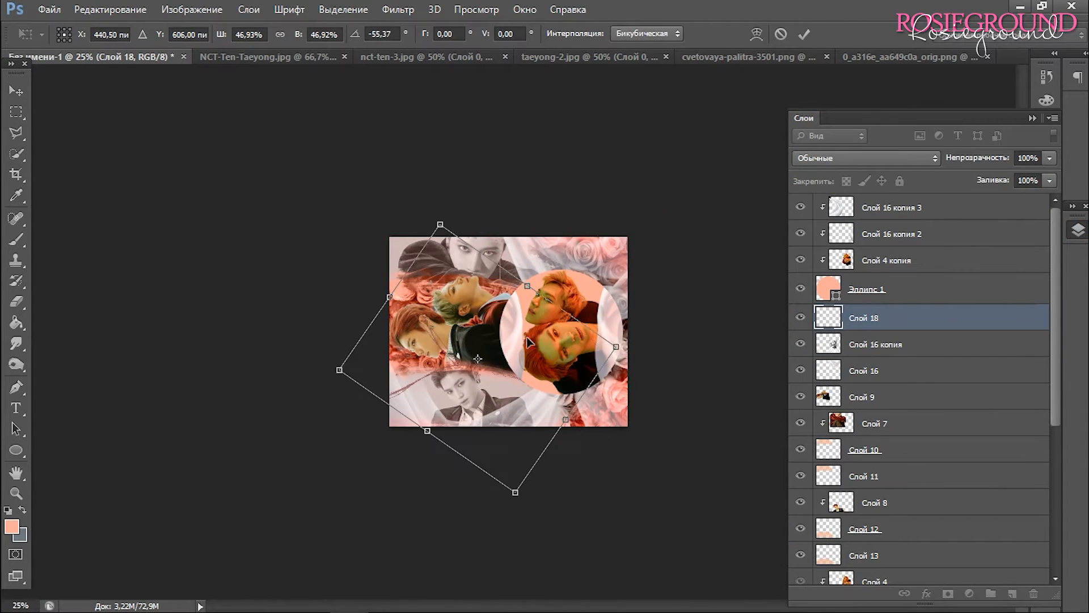
pyautogui.rightClick(555, 355)
pyautogui.click(601, 349)
pyautogui.moveTo(549, 375); pyautogui.dragTo(579, 293)
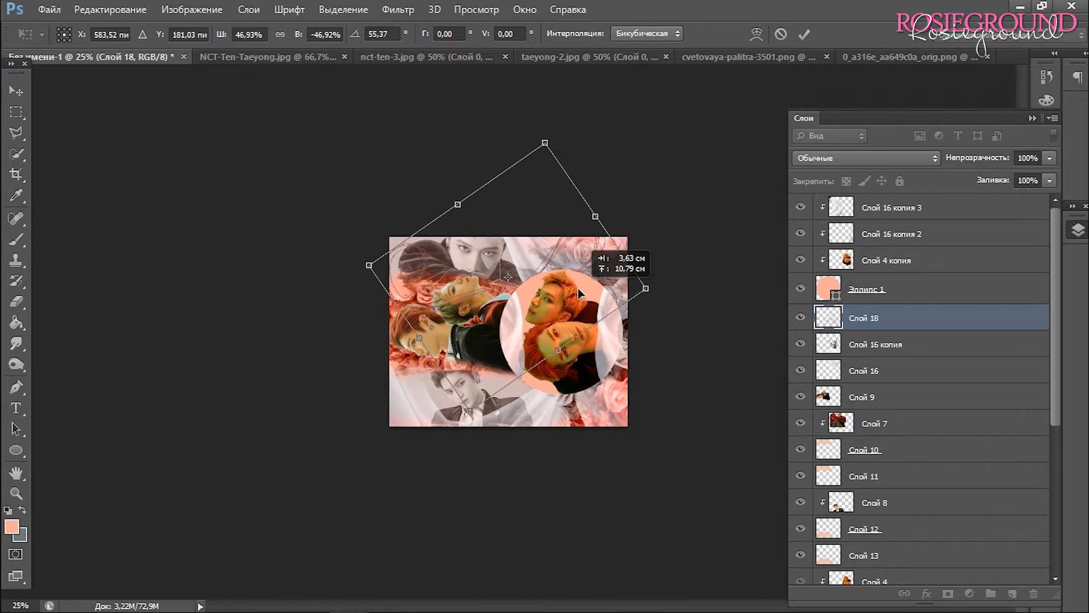
pyautogui.press('Return')
# Move the swirl layer beneath Слой 9 and shift the swirl slightly on the cover
pyautogui.hotkey('ctrl', '+')
pyautogui.hotkey('ctrl', '+')
pyautogui.hotkey('ctrl', '+')
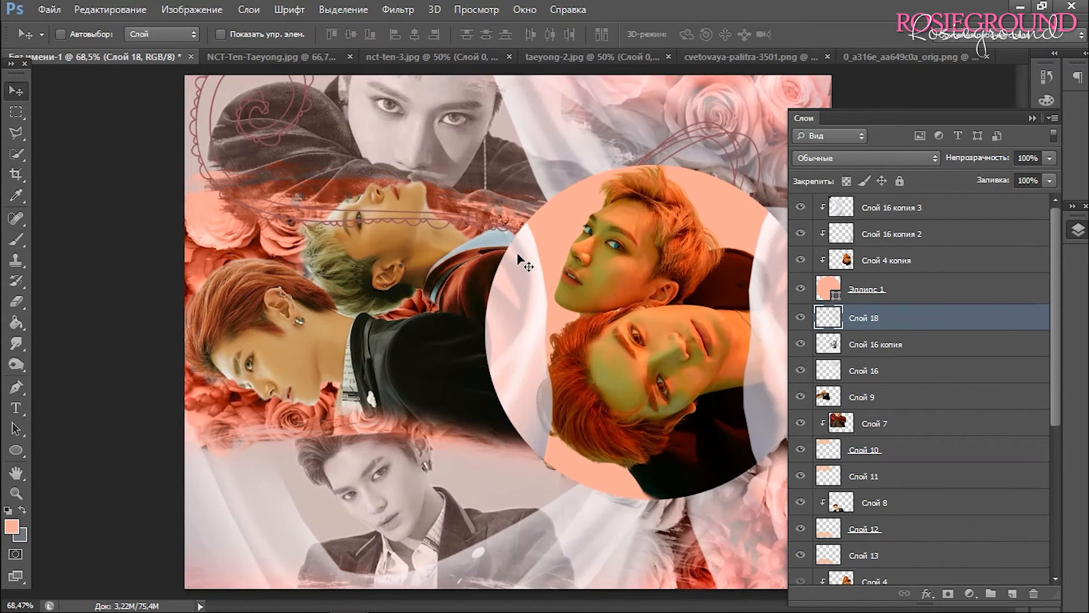
pyautogui.moveTo(875, 395); pyautogui.dragTo(875, 408)
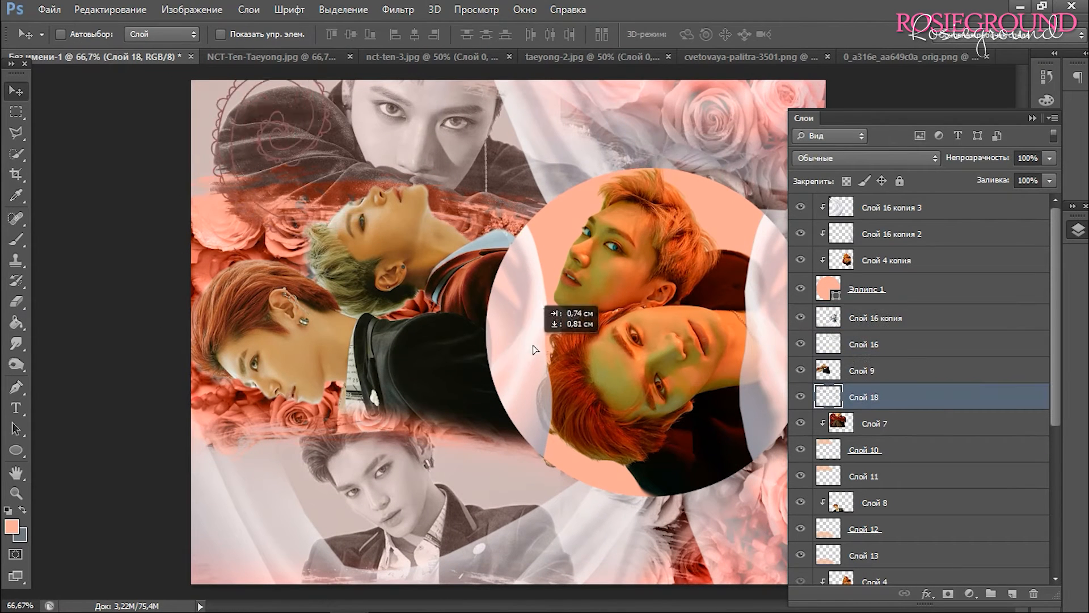
# Apply a white colour overlay to the swirl and erase its loops above the circle
pyautogui.click(927, 593)
pyautogui.click(908, 507)
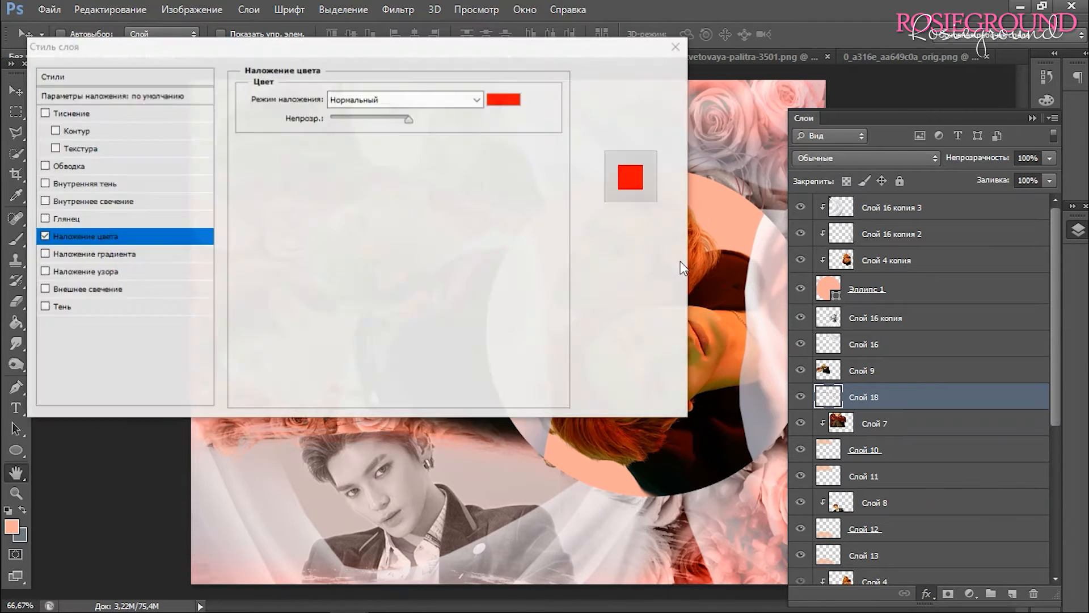
pyautogui.moveTo(363, 45); pyautogui.dragTo(431, 299)
pyautogui.click(571, 350)
pyautogui.moveTo(58, 513); pyautogui.dragTo(60, 342)
pyautogui.click(434, 331)
pyautogui.click(719, 326)
pyautogui.click(17, 306)
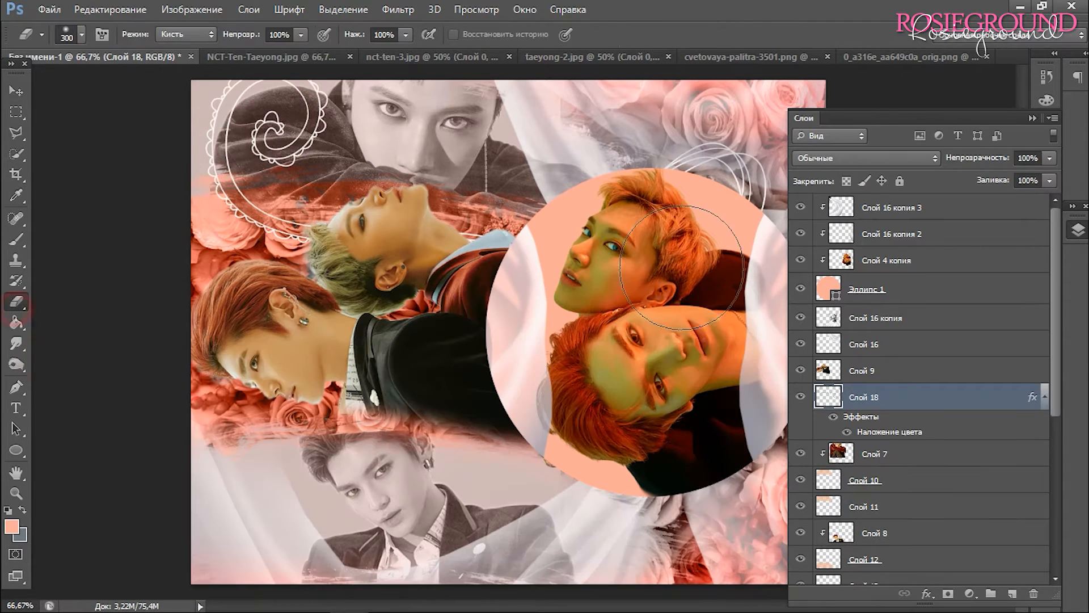
pyautogui.click(16, 94)
# Duplicate the white swirl, flip the copy and position it below the circle in the cover's lower part
pyautogui.moveTo(396, 280); pyautogui.dragTo(434, 394)
pyautogui.moveTo(523, 423); pyautogui.dragTo(514, 399)
pyautogui.hotkey('ctrl', 't')
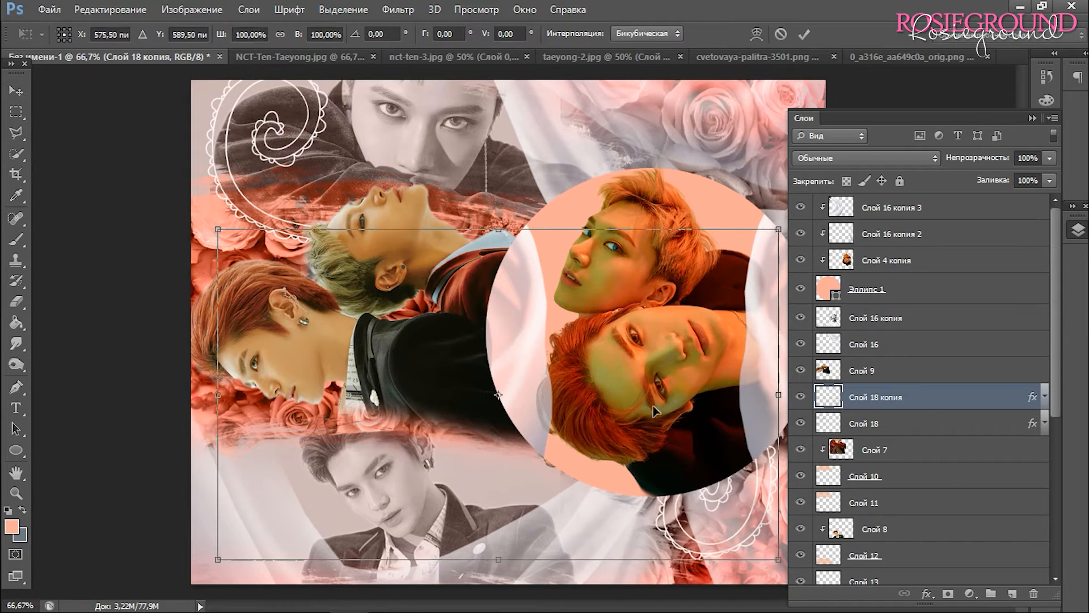
pyautogui.rightClick(653, 417)
pyautogui.click(749, 390)
pyautogui.moveTo(749, 441); pyautogui.dragTo(738, 464)
pyautogui.press('Return')
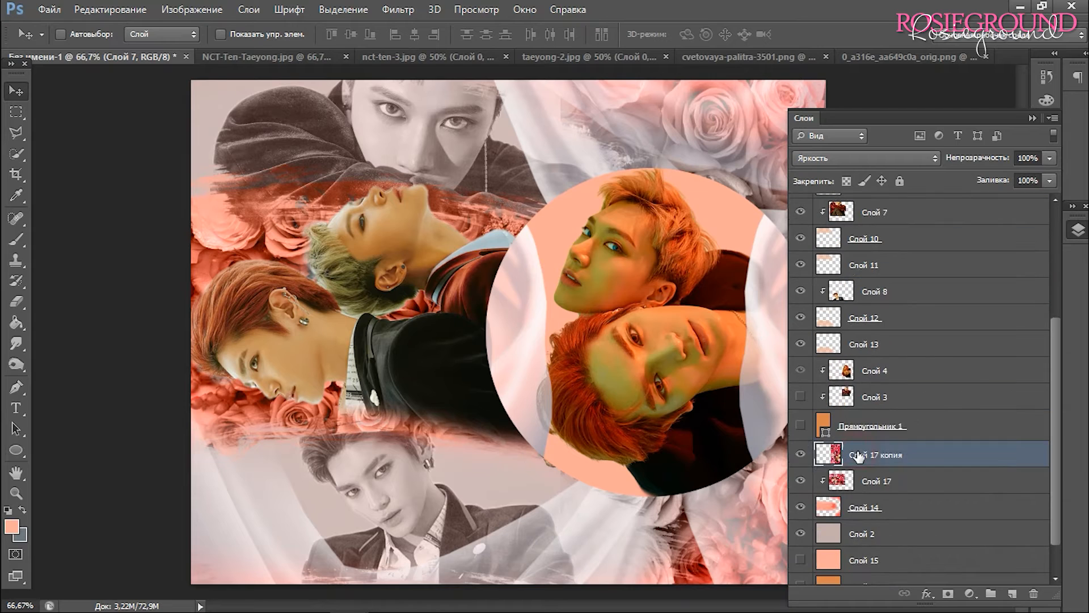
# Duplicate the rose layer Слой 17 копия, move the copy above Слой 12, rotate it 90° clockwise and place it over the cover's lower part
pyautogui.moveTo(876, 450); pyautogui.dragTo(876, 317)
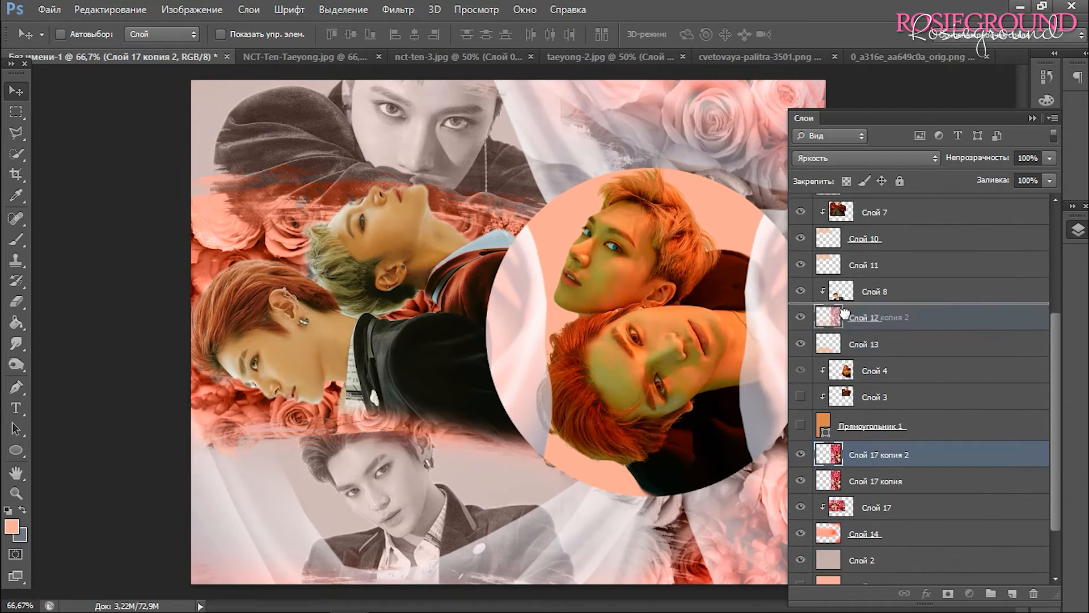
pyautogui.moveTo(483, 533); pyautogui.dragTo(450, 554)
pyautogui.hotkey('ctrl', 't')
pyautogui.rightClick(364, 467)
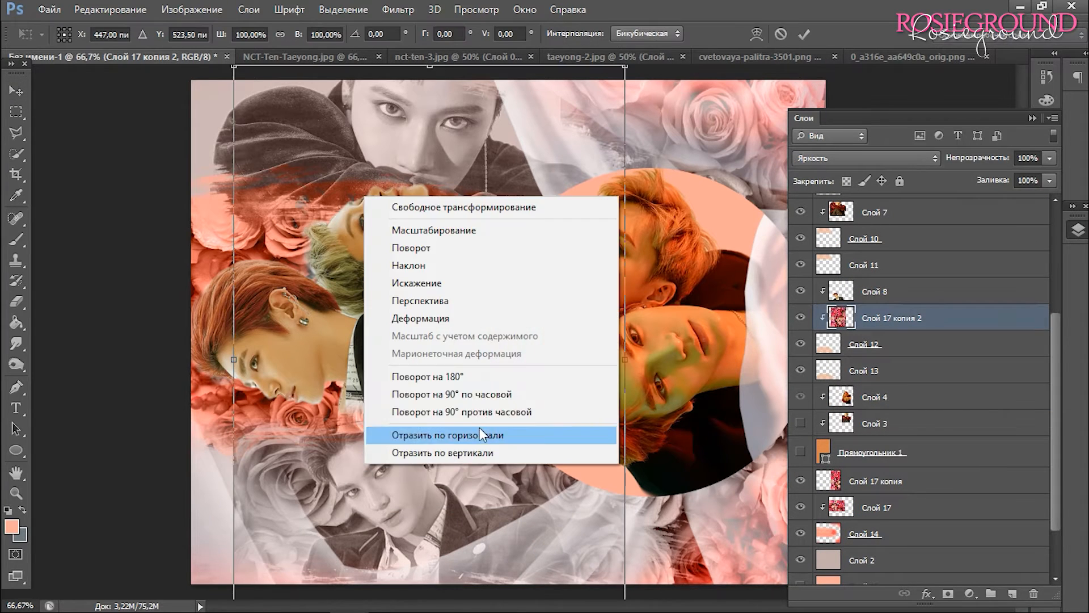
pyautogui.click(492, 394)
pyautogui.moveTo(507, 421); pyautogui.dragTo(497, 509)
pyautogui.press('Return')
# Duplicate the rotated roses, move the copy directly beneath Слой 7 and place it across the cover's upper part
pyautogui.hotkey('ctrl', 'j')
pyautogui.moveTo(901, 321); pyautogui.dragTo(828, 358)
pyautogui.moveTo(482, 249); pyautogui.dragTo(478, 88)
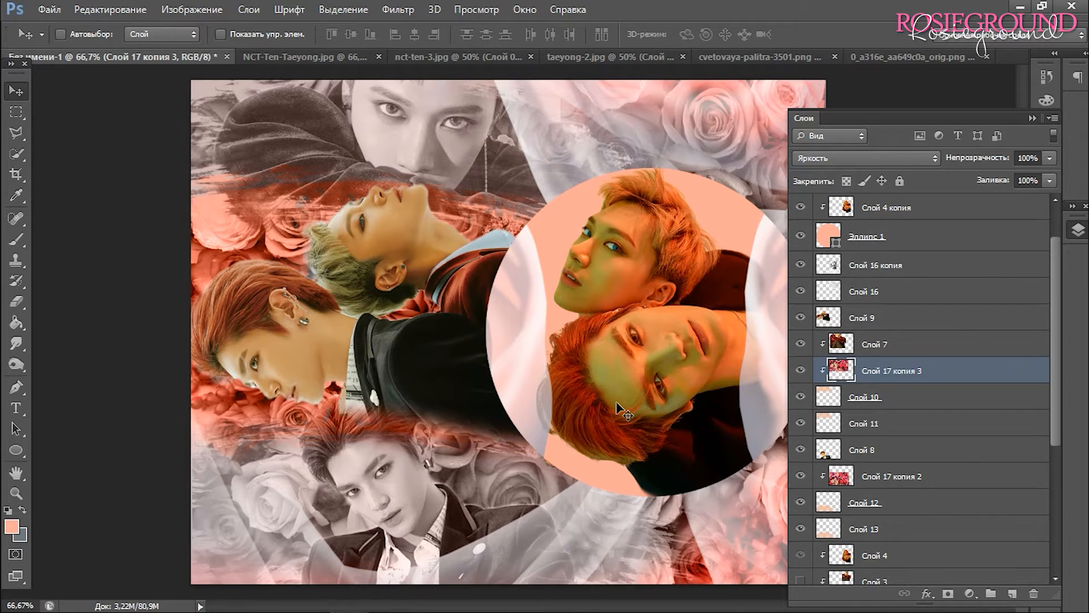
pyautogui.scroll(-3, 883, 369)
pyautogui.click(883, 369)
pyautogui.moveTo(598, 463); pyautogui.dragTo(599, 472)
pyautogui.scroll(1, 883, 316)
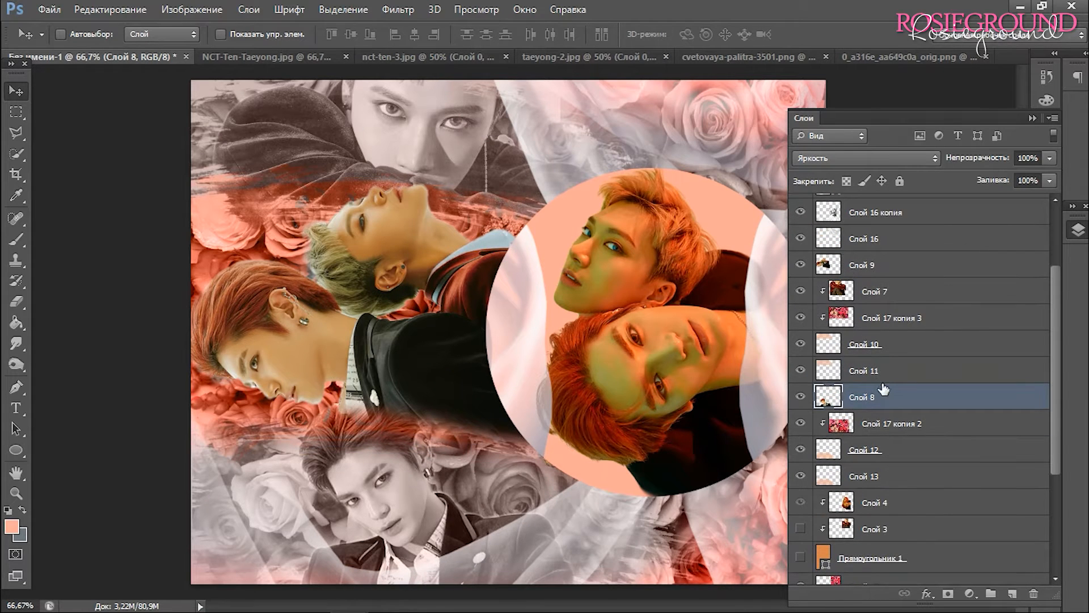
pyautogui.scroll(-6, 885, 393)
pyautogui.scroll(10, 895, 419)
# Duplicate the Слой 17 копия roses into the circle above Эллипс 1 and set the copy's opacity to 74%
pyautogui.click(891, 208)
pyautogui.scroll(-10, 890, 318)
pyautogui.click(893, 413)
pyautogui.hotkey('ctrl', 'j')
pyautogui.moveTo(892, 412); pyautogui.dragTo(887, 272)
pyautogui.moveTo(675, 286); pyautogui.dragTo(618, 315)
pyautogui.moveTo(1008, 160); pyautogui.dragTo(1001, 161)
# Add the text TAEYONG inside the circle behind the two faces and place it near the circle's upper edge
pyautogui.click(894, 314)
pyautogui.click(1012, 593)
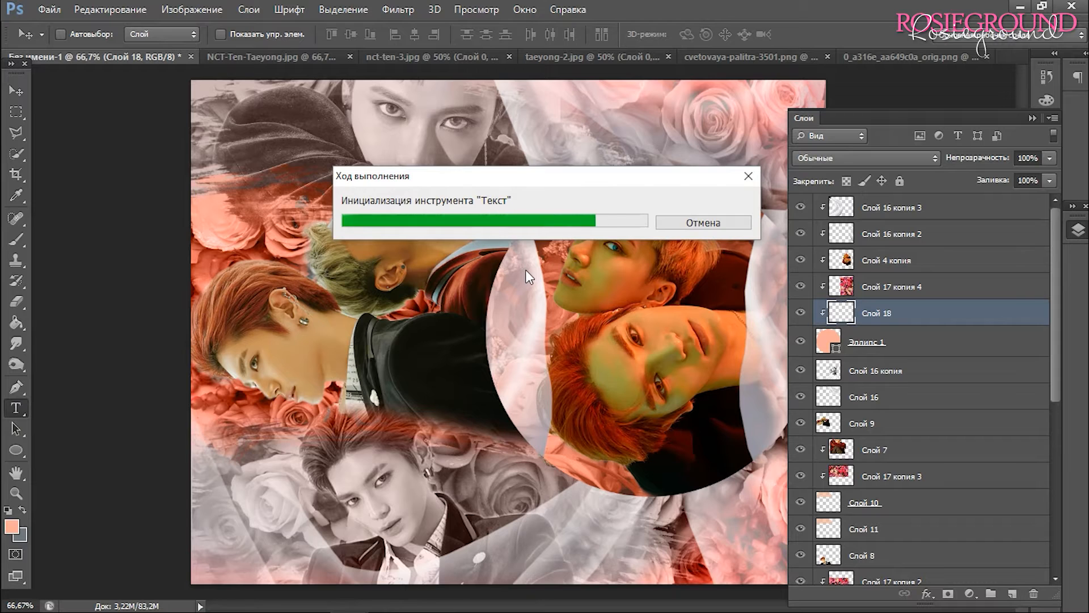
pyautogui.moveTo(540, 227); pyautogui.dragTo(878, 277)
pyautogui.click(18, 85)
pyautogui.moveTo(722, 280); pyautogui.dragTo(685, 256)
# Add the words TEN at 150 pt and NCTU at 124 pt in Clarendon Lt BT below TAEYONG inside the circle
pyautogui.click(1047, 166)
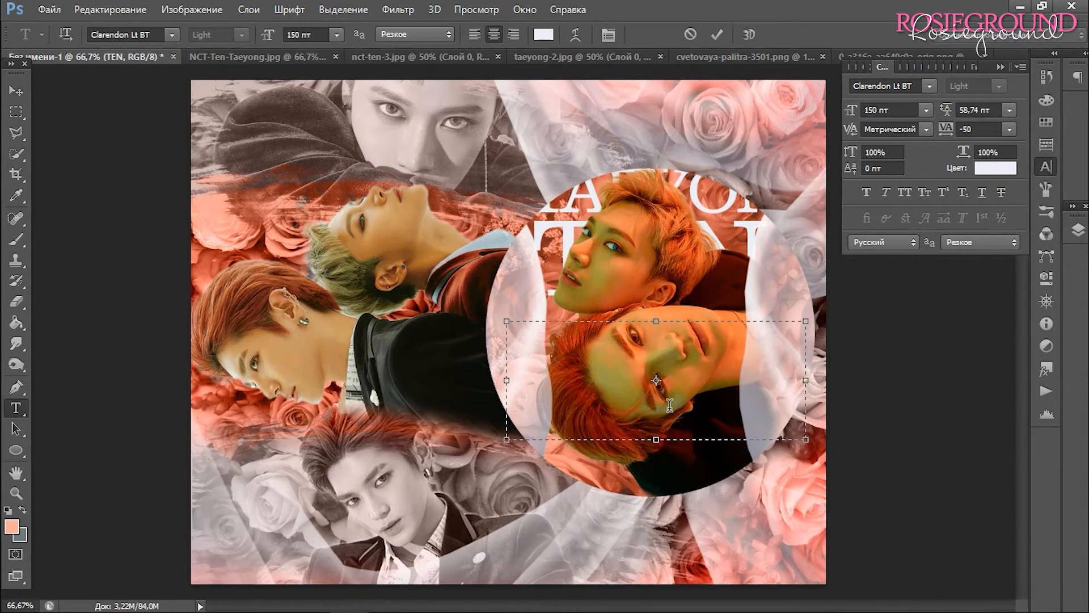
pyautogui.keyDown('ctrl'); pyautogui.click(551, 329); pyautogui.keyUp('ctrl')
pyautogui.moveTo(851, 110); pyautogui.dragTo(849, 143)
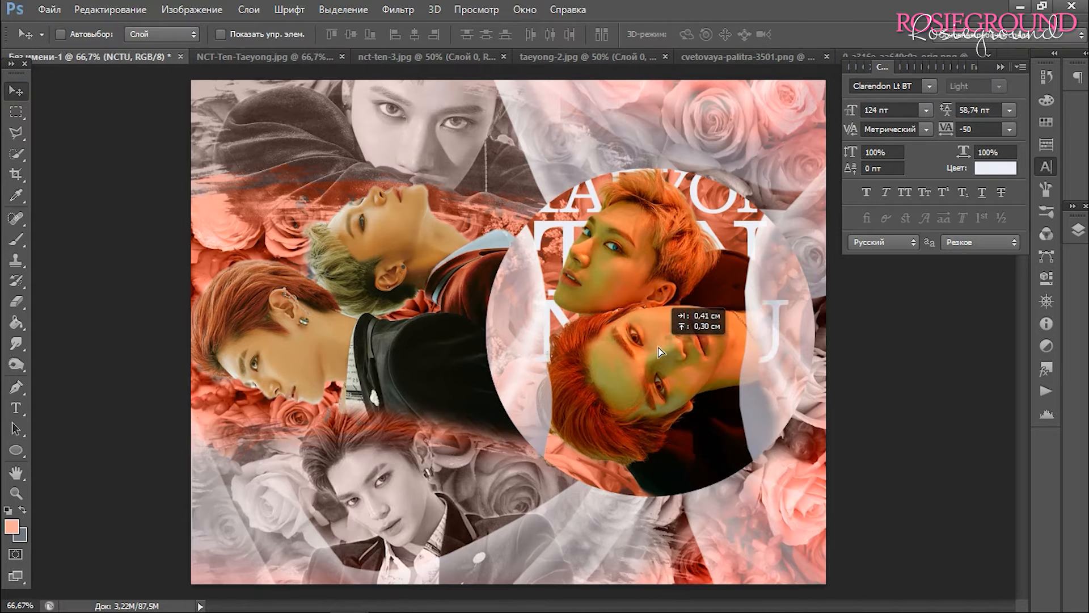
# Add the 124 pt word BABY beneath NCTU and position it in the lower part of the circle
pyautogui.click(16, 407)
pyautogui.moveTo(512, 390); pyautogui.dragTo(829, 511)
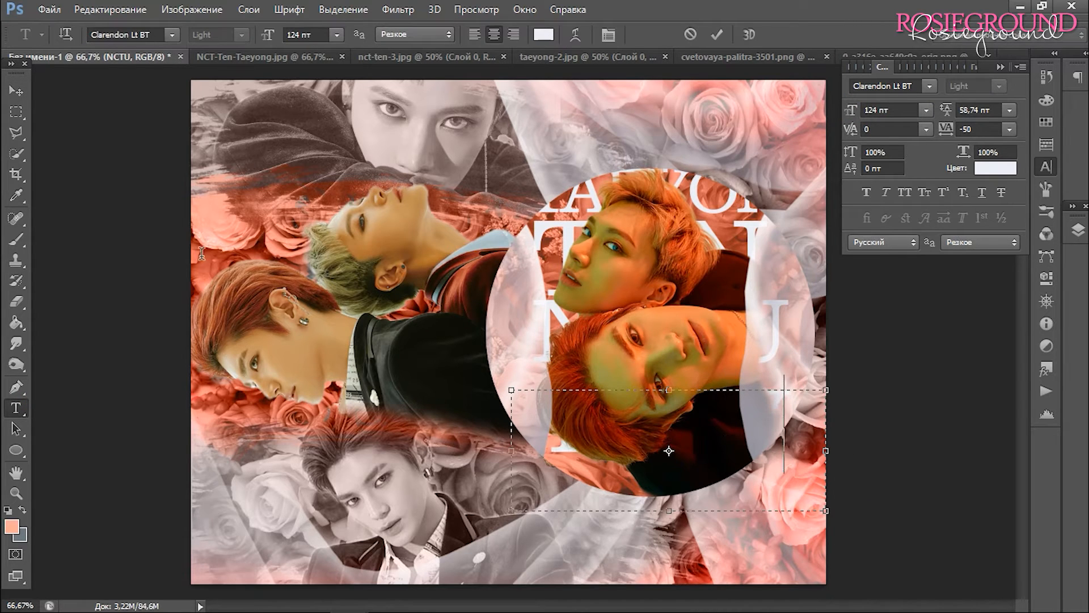
pyautogui.click(16, 91)
pyautogui.moveTo(616, 378); pyautogui.dragTo(617, 406)
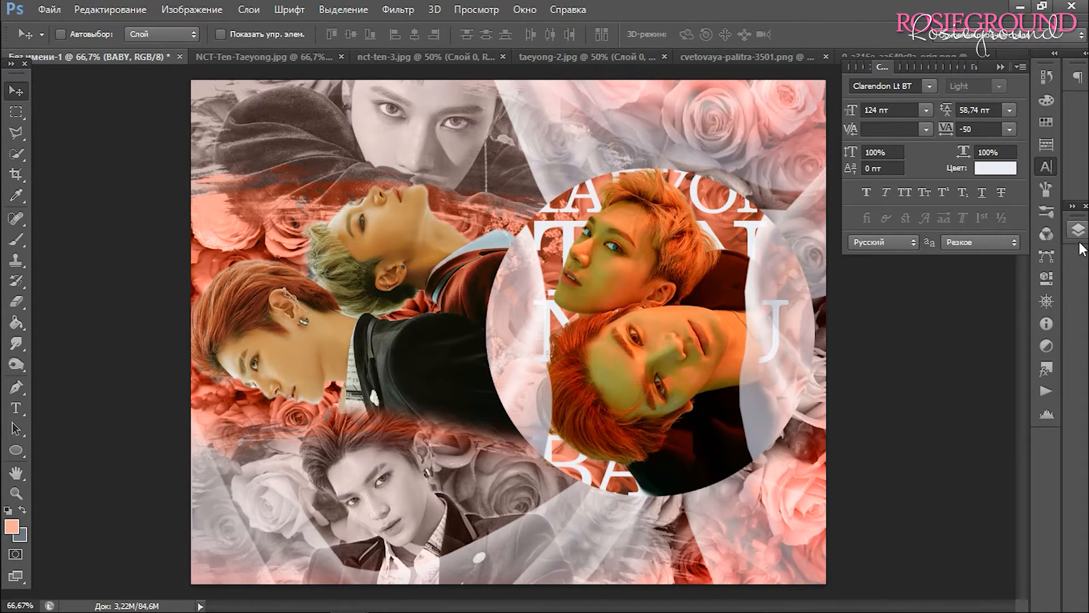
# Give the Эллипс 1 circle a thin white outline
pyautogui.click(1078, 229)
pyautogui.scroll(-1, 924, 367)
pyautogui.click(888, 340)
pyautogui.click(16, 450)
pyautogui.click(167, 34)
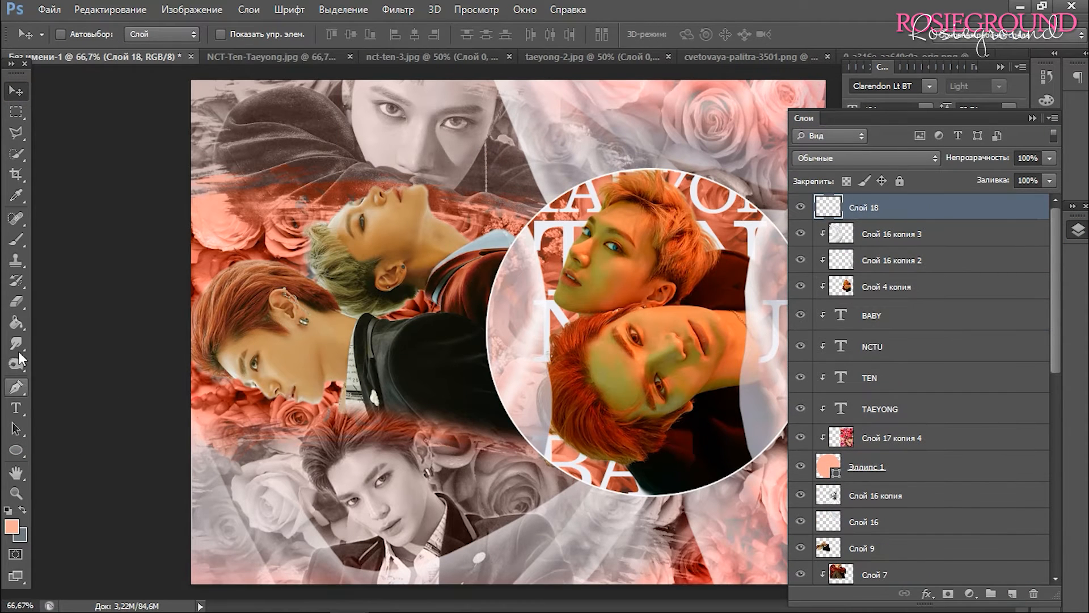
# Choose a soft round brush at 200 px and try a peach stroke over the cover's upper-left area
pyautogui.click(15, 239)
pyautogui.click(82, 34)
pyautogui.doubleClick(28, 158)
pyautogui.press('[')
pyautogui.press('[')
pyautogui.press('[')
pyautogui.press('[')
pyautogui.press('[')
pyautogui.press('[')
pyautogui.press('[')
pyautogui.press('[')
pyautogui.press('[')
pyautogui.moveTo(250, 135); pyautogui.dragTo(207, 218)
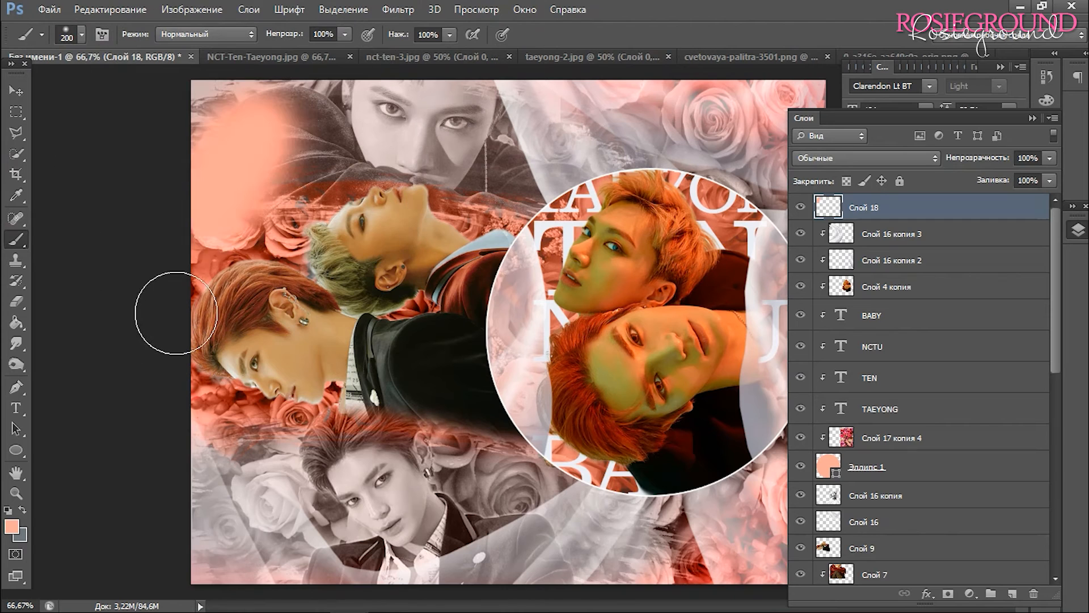
pyautogui.press('Delete')
# On a new layer, dab soft coral spots sampled from the roses across the whole cover and set the layer's opacity to 67%
pyautogui.click(1012, 594)
pyautogui.click(16, 195)
pyautogui.click(227, 221)
pyautogui.click(16, 239)
pyautogui.click(293, 121)
pyautogui.click(255, 256)
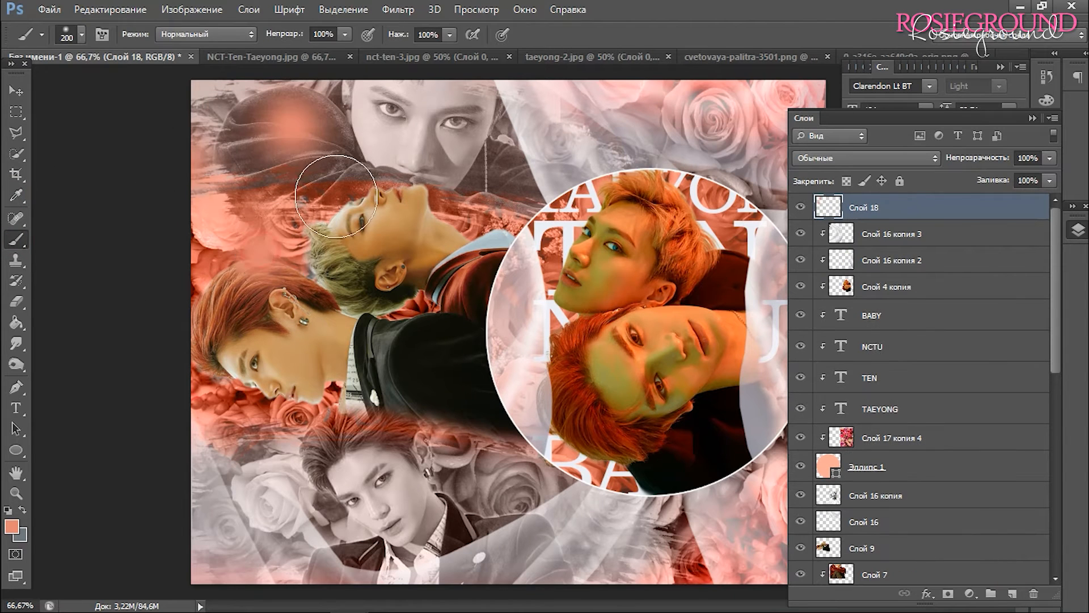
pyautogui.click(331, 189)
pyautogui.click(490, 402)
pyautogui.click(382, 409)
pyautogui.click(250, 434)
pyautogui.click(253, 536)
pyautogui.click(511, 437)
pyautogui.click(544, 515)
pyautogui.click(1077, 230)
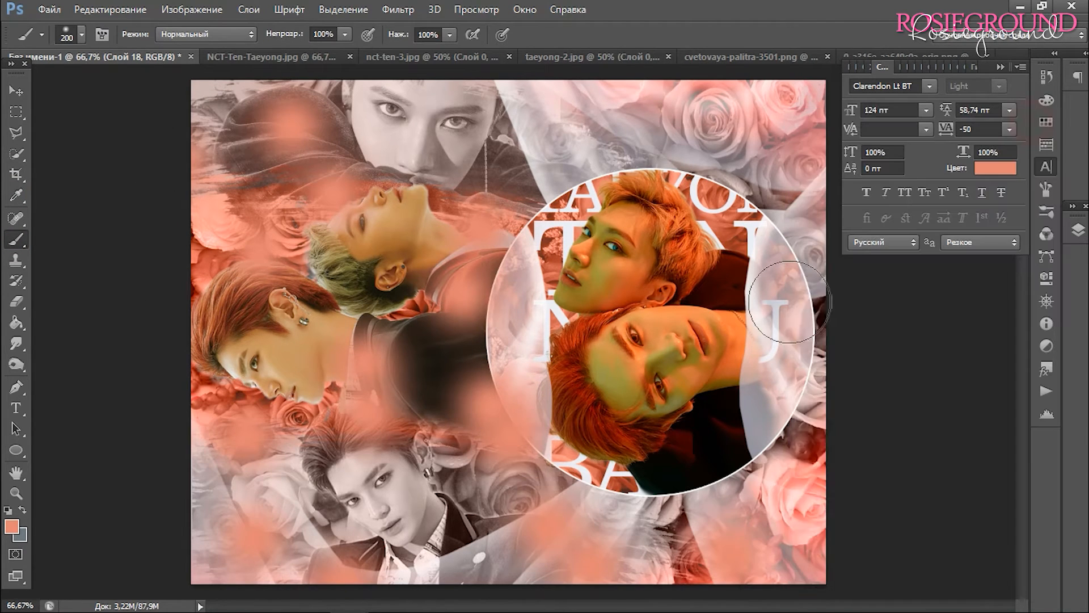
pyautogui.click(797, 129)
pyautogui.click(668, 113)
pyautogui.click(602, 156)
pyautogui.click(550, 111)
pyautogui.click(513, 181)
pyautogui.click(532, 274)
pyautogui.click(601, 475)
pyautogui.click(721, 472)
pyautogui.click(742, 405)
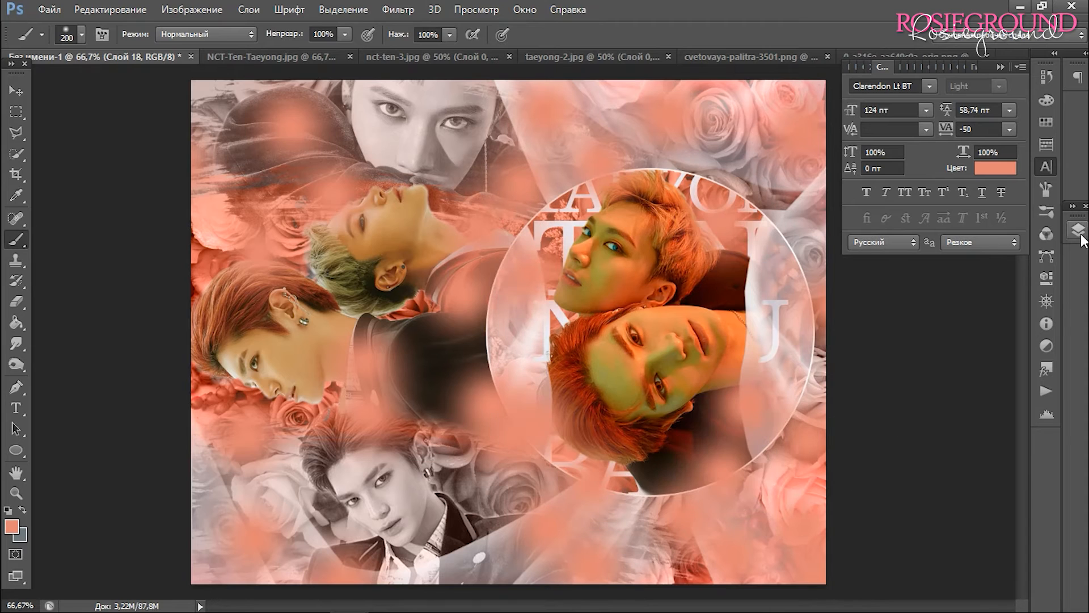
pyautogui.click(1078, 230)
pyautogui.moveTo(1016, 161); pyautogui.dragTo(996, 164)
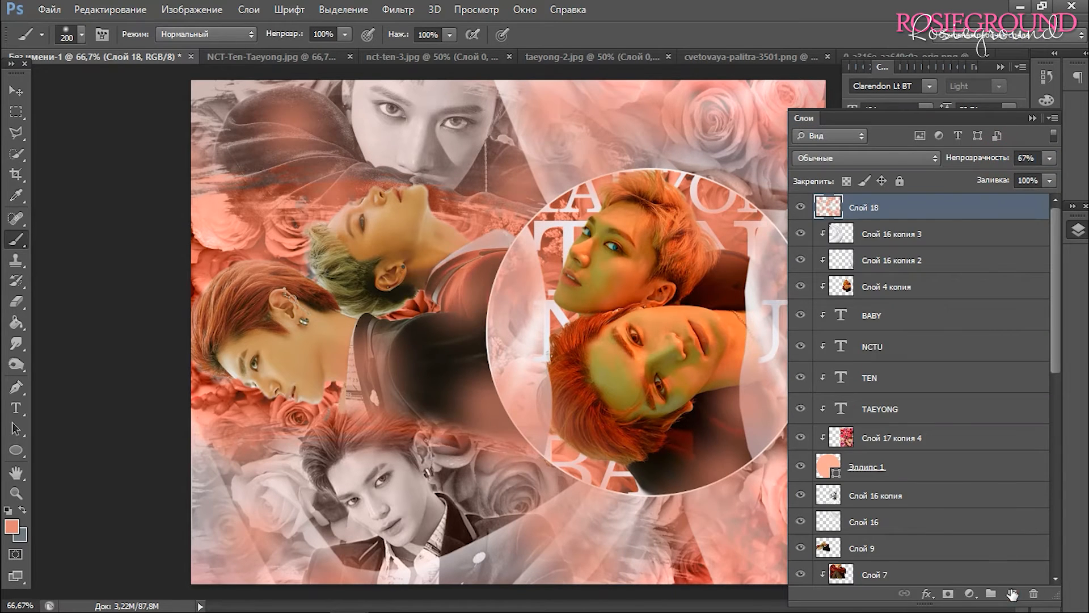
# On another new layer, dab soft white light spots all over the cover and set the layer's opacity to 40%
pyautogui.click(1013, 594)
pyautogui.click(12, 527)
pyautogui.click(59, 343)
pyautogui.click(430, 333)
pyautogui.click(313, 176)
pyautogui.click(523, 102)
pyautogui.click(417, 296)
pyautogui.click(250, 248)
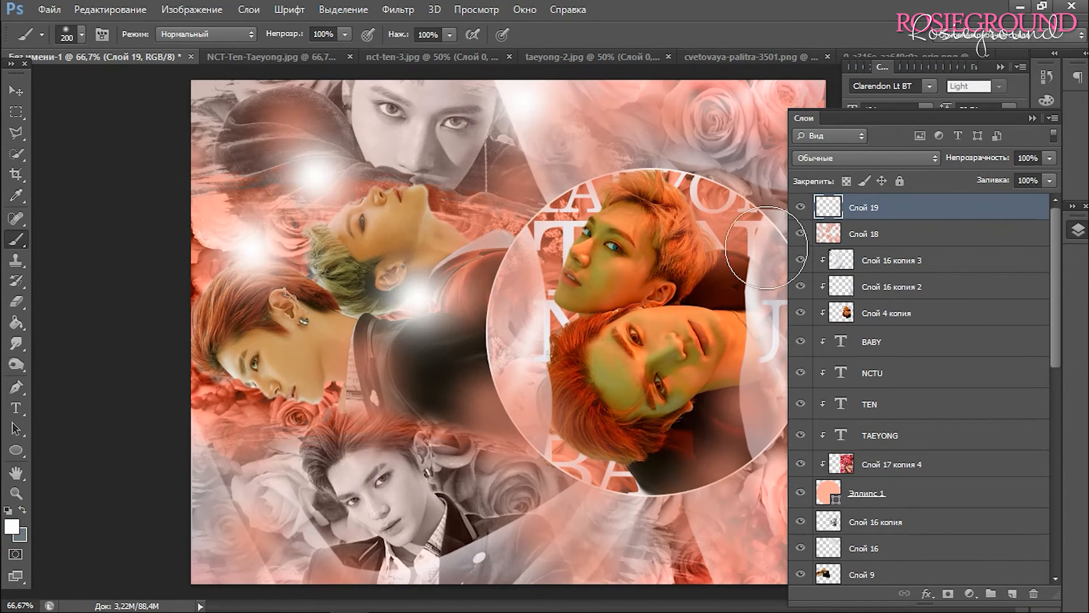
pyautogui.click(492, 196)
pyautogui.click(471, 401)
pyautogui.click(507, 470)
pyautogui.click(228, 451)
pyautogui.click(292, 553)
pyautogui.click(535, 576)
pyautogui.click(355, 439)
pyautogui.click(676, 511)
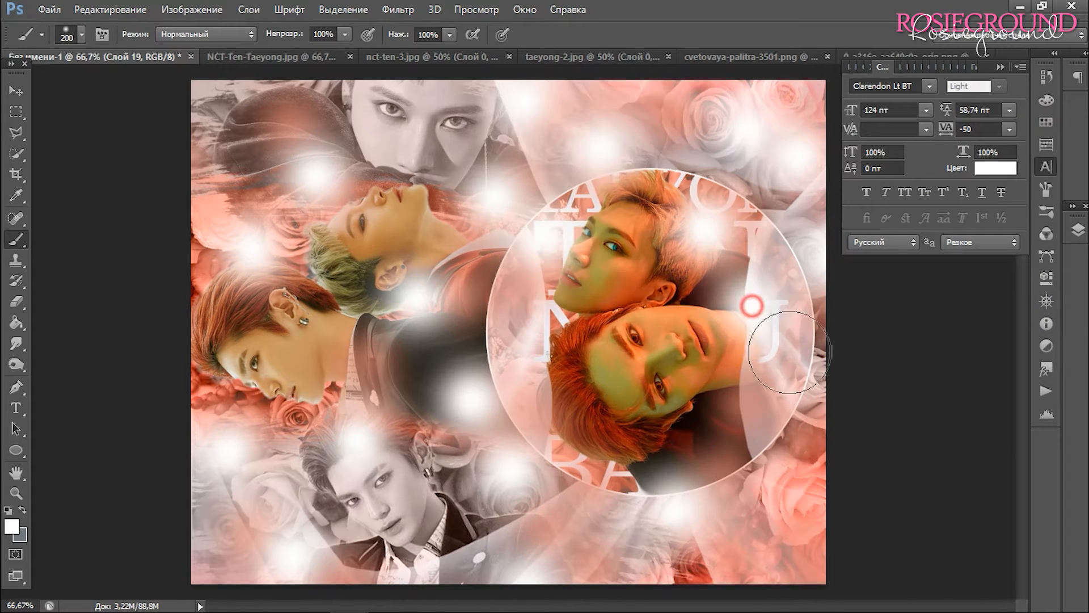
pyautogui.click(774, 397)
pyautogui.click(729, 468)
pyautogui.click(528, 434)
pyautogui.click(560, 354)
pyautogui.click(615, 380)
pyautogui.click(645, 209)
pyautogui.click(1078, 229)
pyautogui.moveTo(1007, 153); pyautogui.dragTo(959, 160)
# Add soft white glows on new layers above Слой 17 копия 4 at 81% opacity and above Слой 7 at 39% with a 700 px brush
pyautogui.scroll(-1, 902, 396)
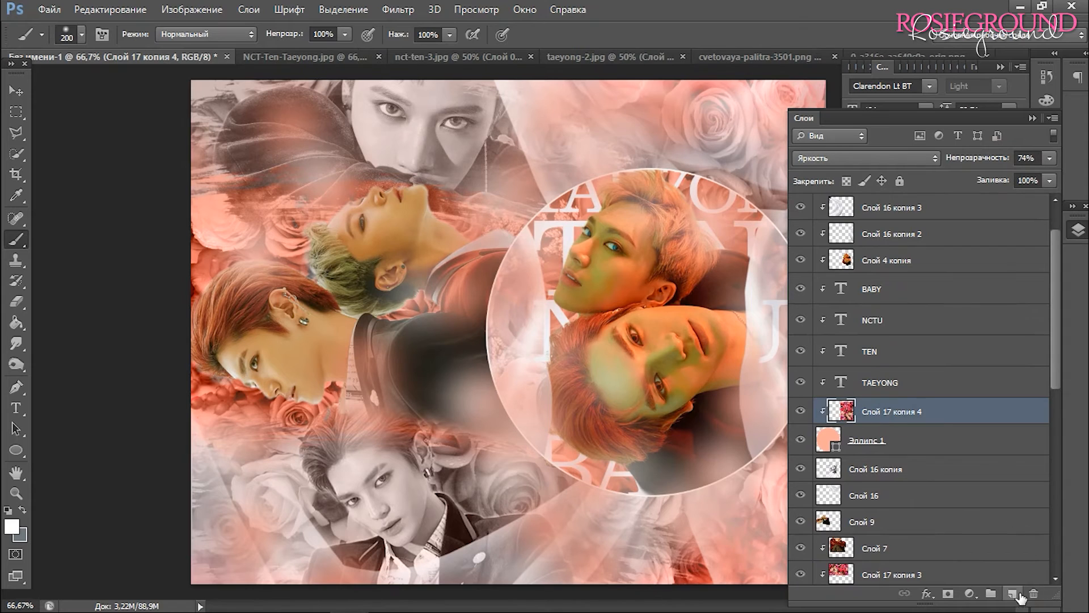
pyautogui.scroll(-3, 888, 403)
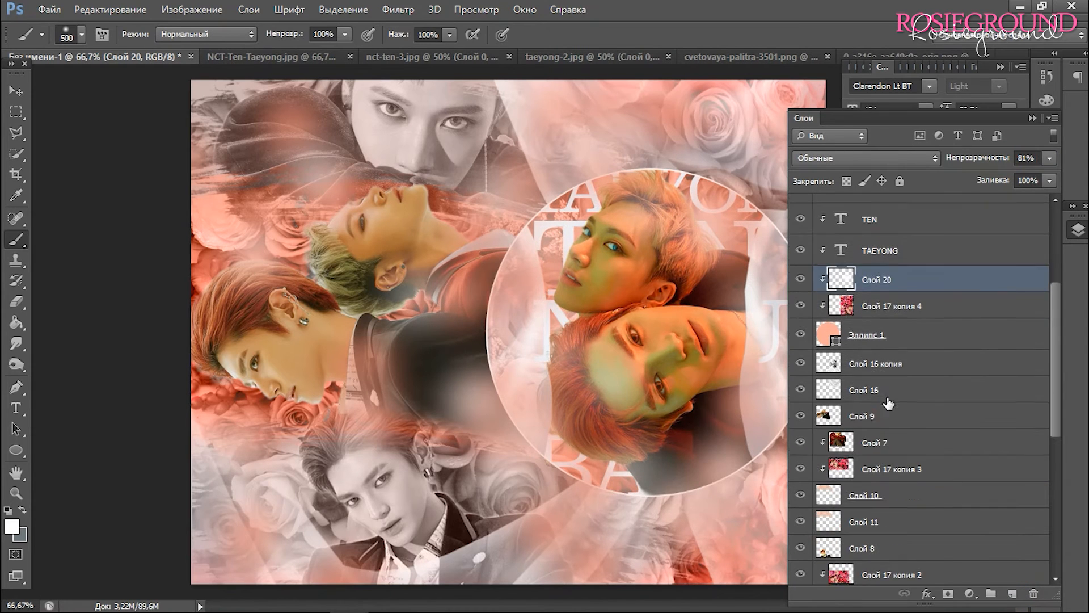
pyautogui.click(888, 414)
pyautogui.click(885, 444)
pyautogui.click(1013, 593)
pyautogui.press(']')
pyautogui.press(']')
pyautogui.click(418, 310)
pyautogui.moveTo(1002, 161); pyautogui.dragTo(984, 163)
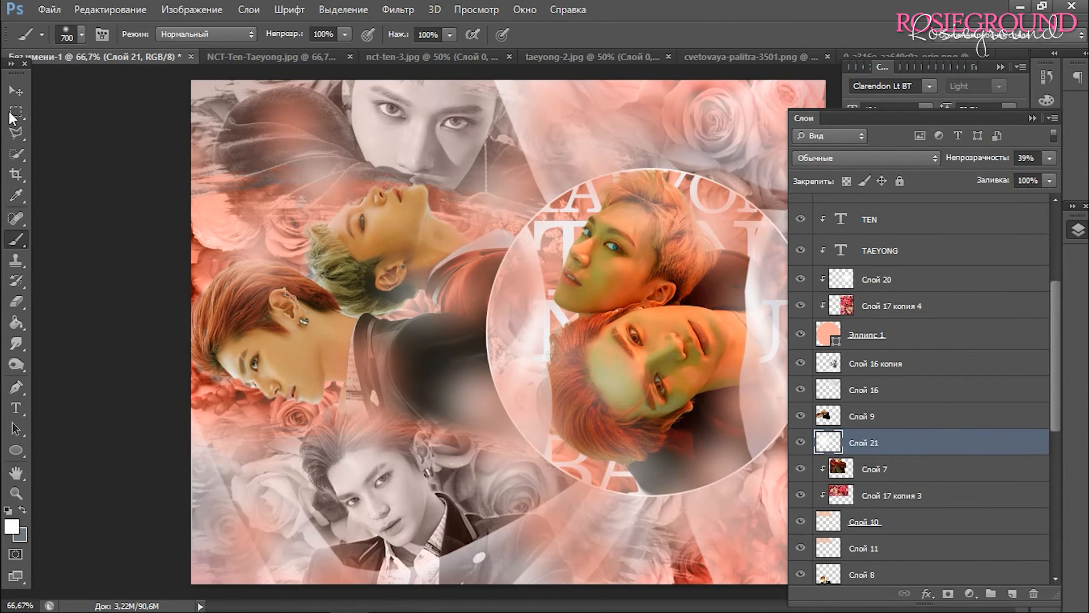
# Add a Curves adjustment layer above all layers with the preset Линейная контрастность (RGB)
pyautogui.click(16, 90)
pyautogui.scroll(4, 890, 223)
pyautogui.click(897, 207)
pyautogui.click(972, 594)
pyautogui.click(957, 339)
pyautogui.click(883, 116)
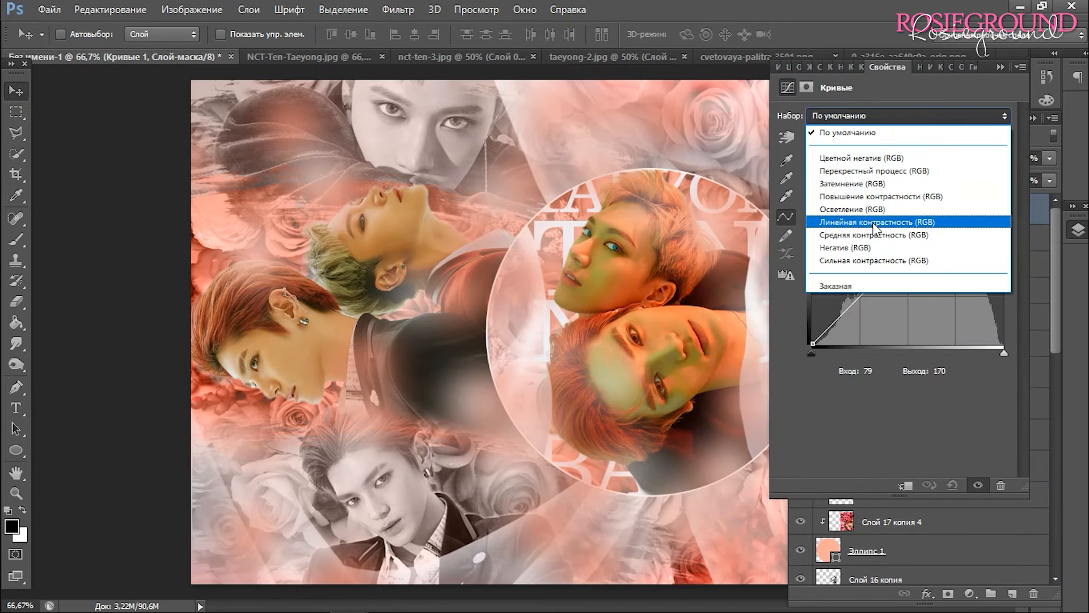
pyautogui.click(881, 223)
pyautogui.click(1000, 67)
# Add a Levels adjustment layer above the curves and apply one of its built-in presets
pyautogui.click(971, 593)
pyautogui.click(929, 324)
pyautogui.click(895, 116)
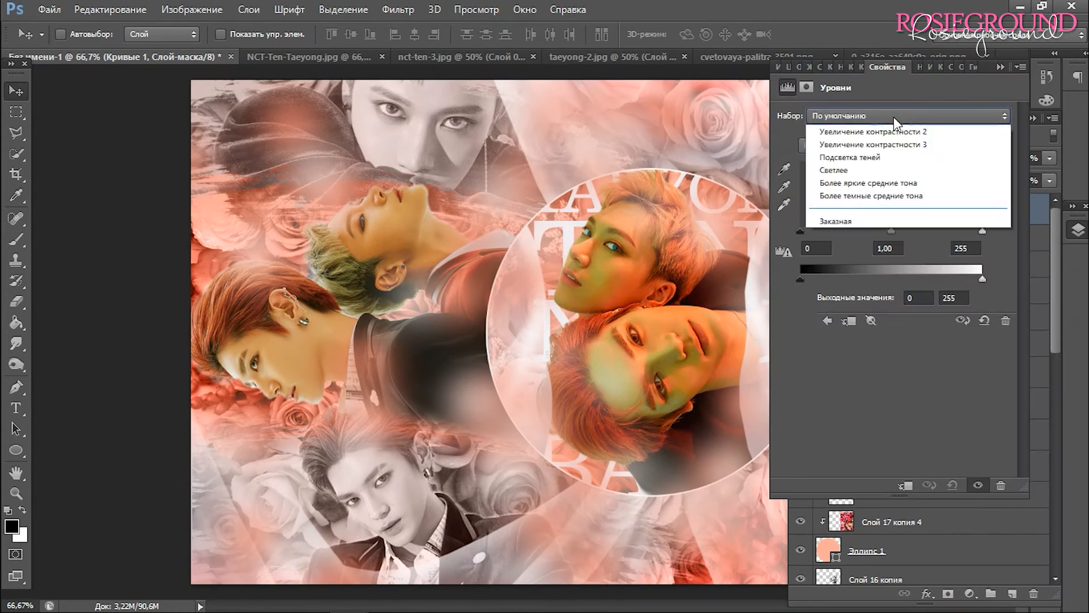
pyautogui.click(885, 170)
pyautogui.click(1000, 67)
# Add a Hue/Saturation adjustment layer above the levels and shift the overall hue slightly
pyautogui.click(971, 593)
pyautogui.click(941, 398)
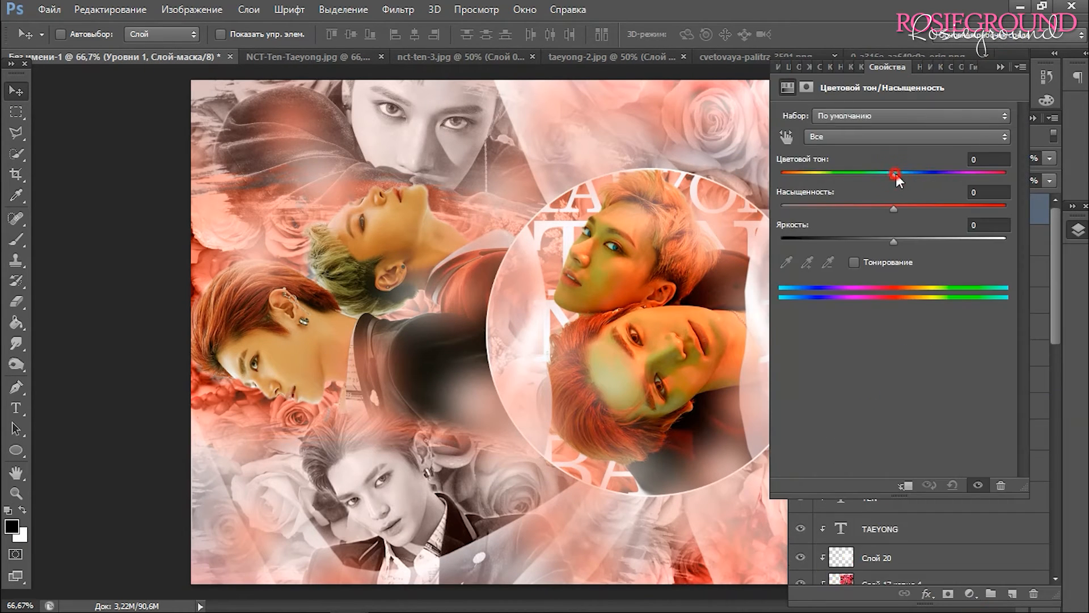
pyautogui.click(1000, 67)
# Add a Color Balance adjustment layer and shift the colours slightly towards blue and red
pyautogui.click(970, 593)
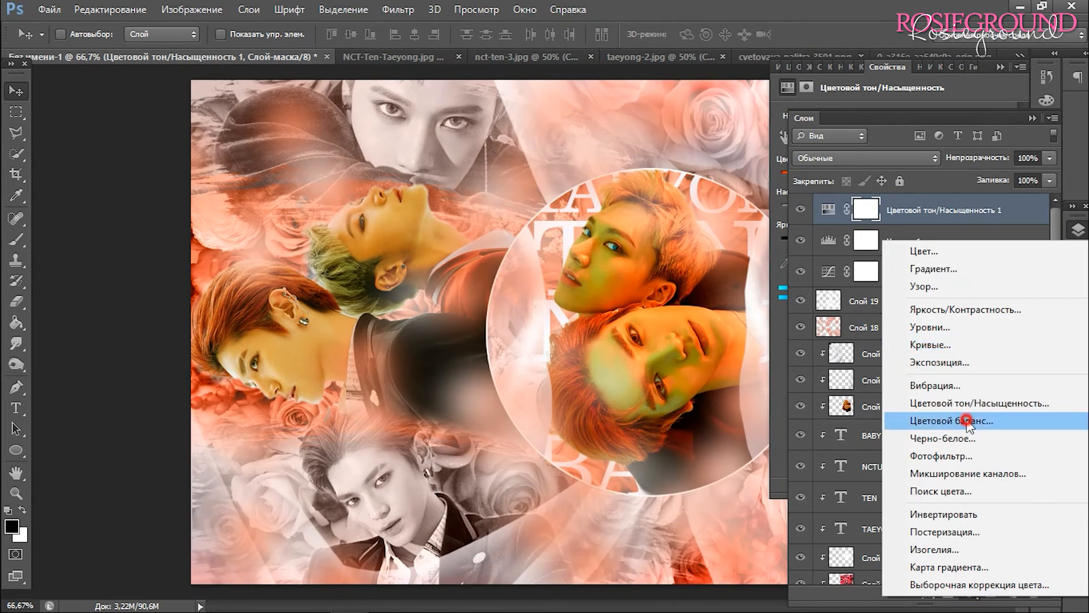
pyautogui.click(939, 415)
pyautogui.moveTo(883, 211); pyautogui.dragTo(890, 211)
pyautogui.moveTo(877, 153); pyautogui.dragTo(885, 154)
pyautogui.click(1001, 67)
# Add the white title QFSLAND above Слой 19, reduce it to 93 pt and move it to the circle's lower part
pyautogui.click(891, 333)
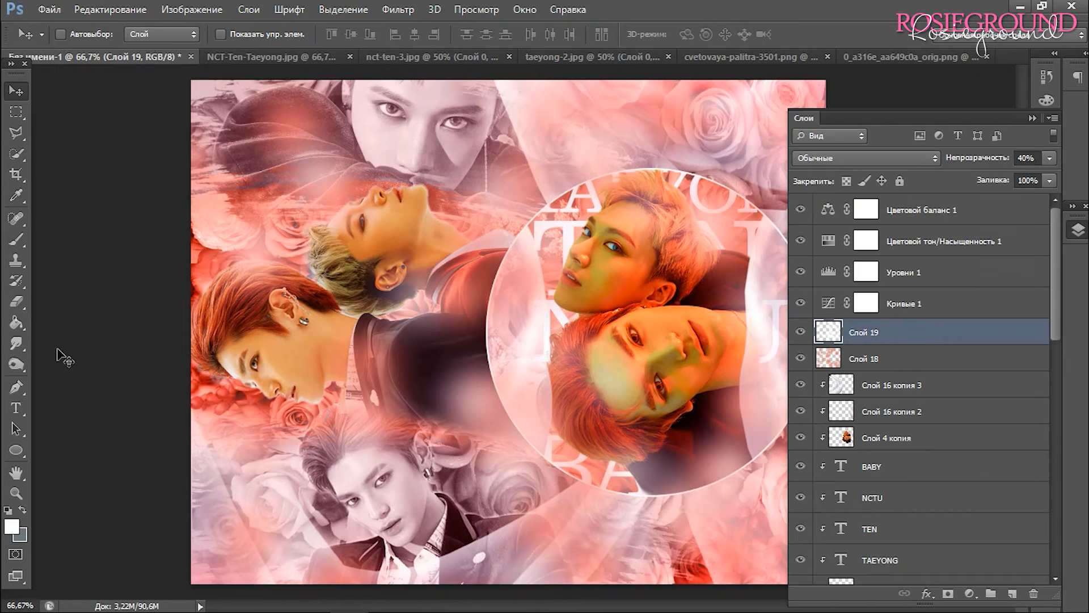
pyautogui.click(16, 408)
pyautogui.moveTo(469, 275); pyautogui.dragTo(757, 425)
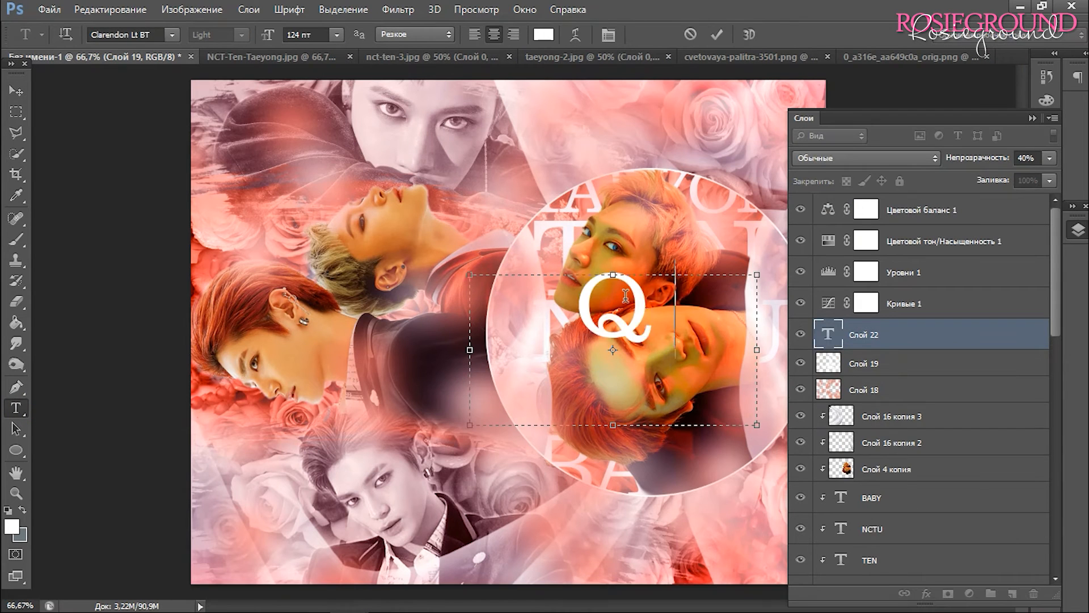
pyautogui.click(16, 91)
pyautogui.click(1033, 118)
pyautogui.click(1045, 164)
pyautogui.moveTo(853, 112); pyautogui.dragTo(835, 112)
pyautogui.moveTo(612, 306); pyautogui.dragTo(679, 466)
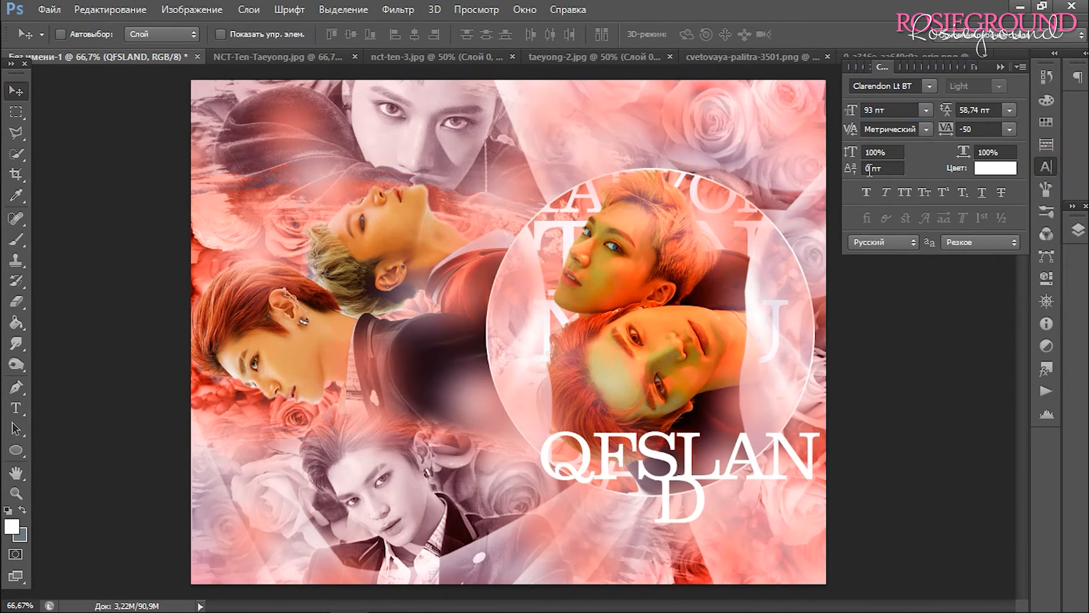
# Change the QFSLAND title's font to ConcursoItalia, make it smaller and shift it on the circle
pyautogui.click(930, 85)
pyautogui.click(978, 65)
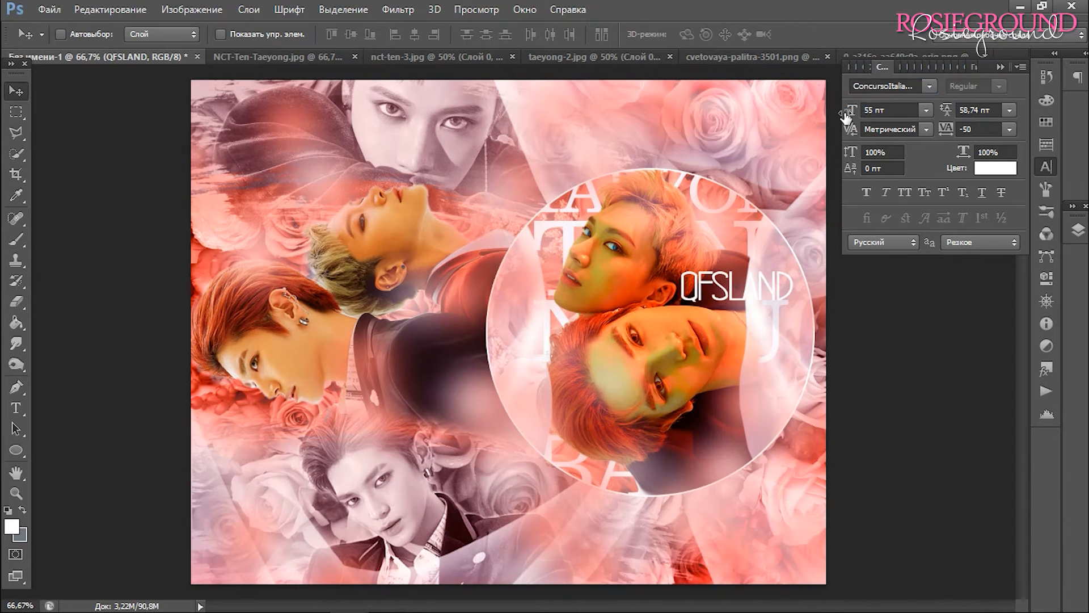
pyautogui.moveTo(761, 413); pyautogui.dragTo(746, 437)
# Rotate the QFSLAND title so it rises diagonally and place it along the circle's lower-right area
pyautogui.hotkey('ctrl', 't')
pyautogui.moveTo(724, 275); pyautogui.dragTo(650, 281)
pyautogui.moveTo(778, 326); pyautogui.dragTo(731, 316)
pyautogui.press('Return')
pyautogui.moveTo(776, 457); pyautogui.dragTo(777, 446)
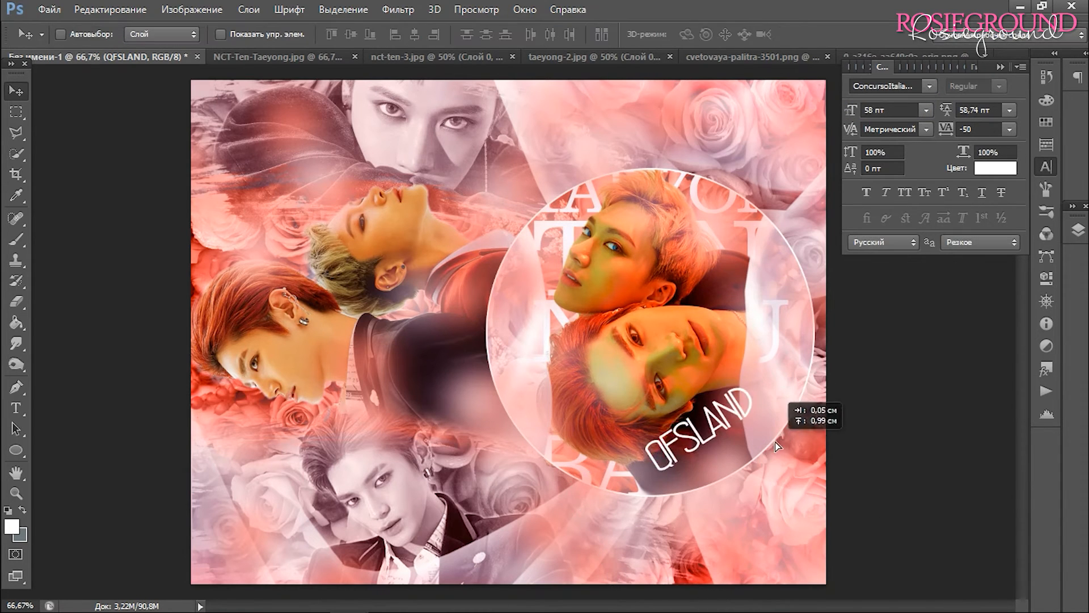
# Recolour the QFSLAND title with a coral tone sampled from the cover
pyautogui.click(996, 168)
pyautogui.click(763, 215)
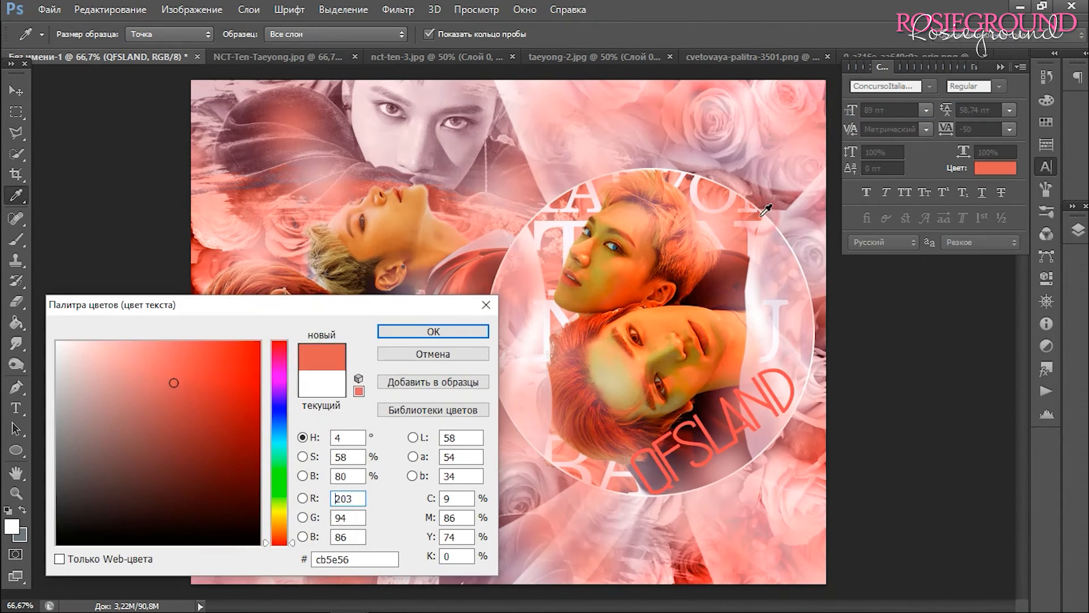
pyautogui.click(444, 332)
# Apply a white Outer Glow layer style to the QFSLAND title and adjust its glow settings
pyautogui.press('F7')
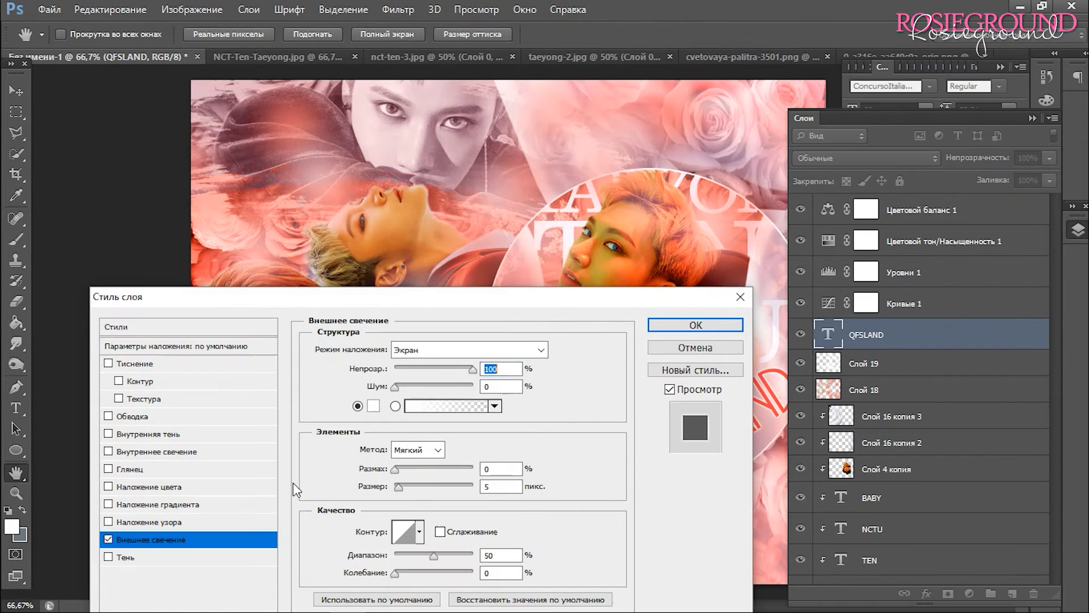
pyautogui.write('30')
pyautogui.moveTo(546, 303); pyautogui.dragTo(340, 151)
pyautogui.click(181, 209)
pyautogui.click(313, 203)
pyautogui.click(292, 220)
pyautogui.click(510, 183)
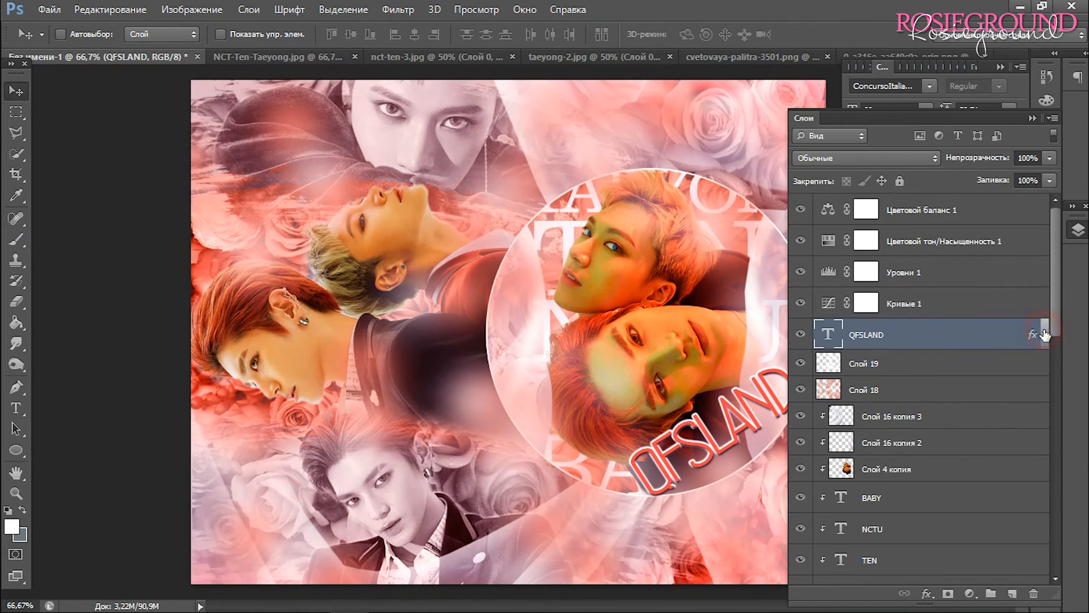
# Add a layer beneath the QFSLAND title and choose a textured brush reduced to about 400 px
pyautogui.hotkey('alt', '[')
pyautogui.click(74, 36)
pyautogui.moveTo(271, 170); pyautogui.dragTo(271, 334)
pyautogui.scroll(3, 246, 268)
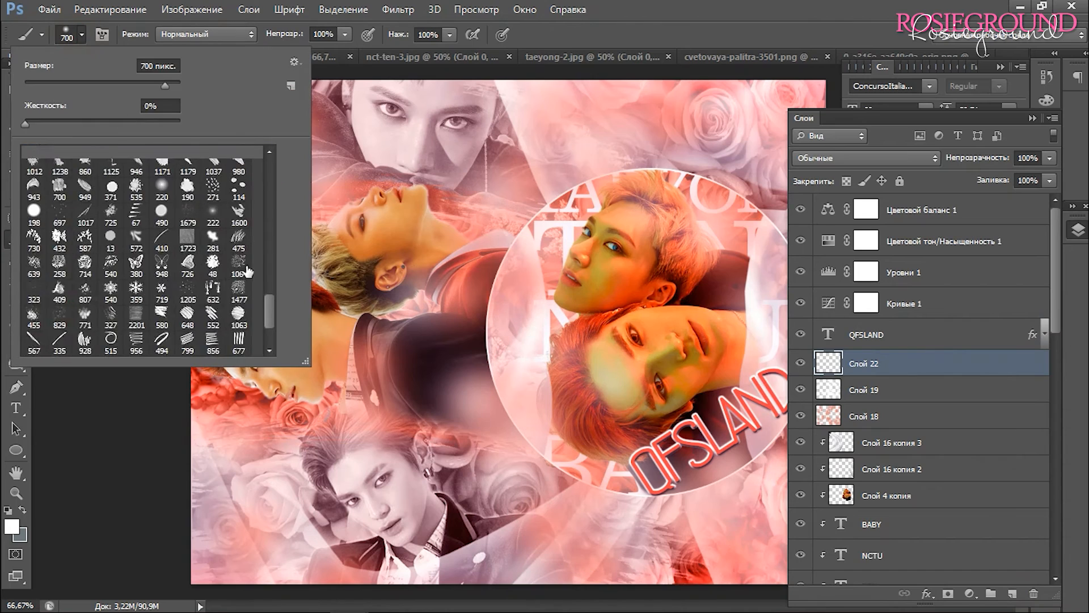
pyautogui.doubleClick(245, 269)
pyautogui.press('[')
pyautogui.press('[')
pyautogui.press('[')
pyautogui.press('[')
pyautogui.press('[')
# Angle the brush tip to follow the title's slant and stamp one white brush mark behind QFSLAND
pyautogui.click(1077, 229)
pyautogui.click(1046, 211)
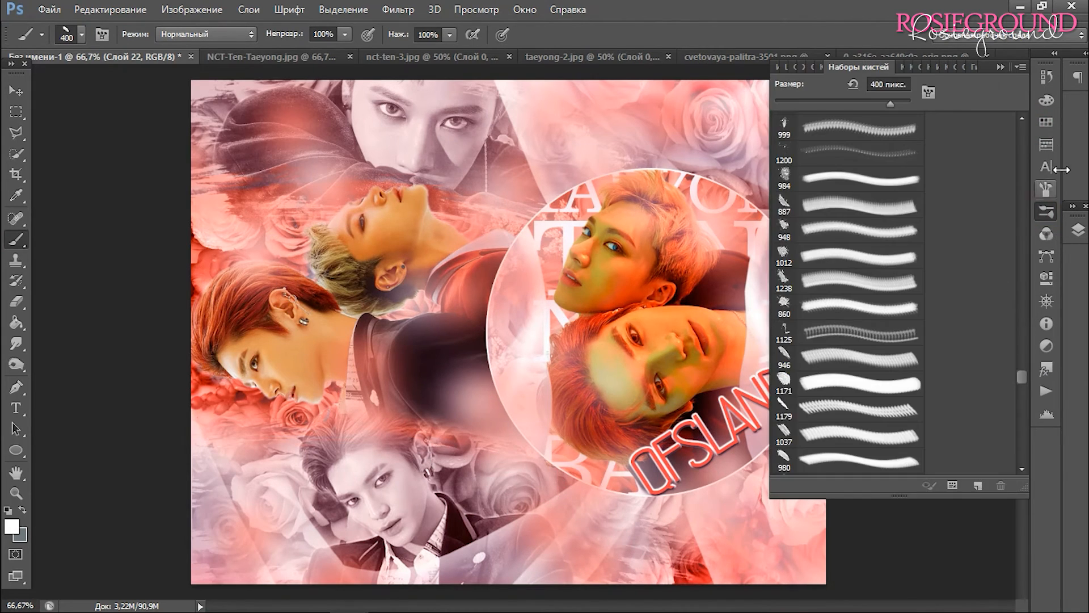
pyautogui.click(1046, 190)
pyautogui.moveTo(981, 274); pyautogui.dragTo(983, 267)
pyautogui.click(999, 67)
pyautogui.click(723, 435)
# Select the QFSLAND title together with its brush mark layer and move both up between the two faces in the circle
pyautogui.click(1077, 229)
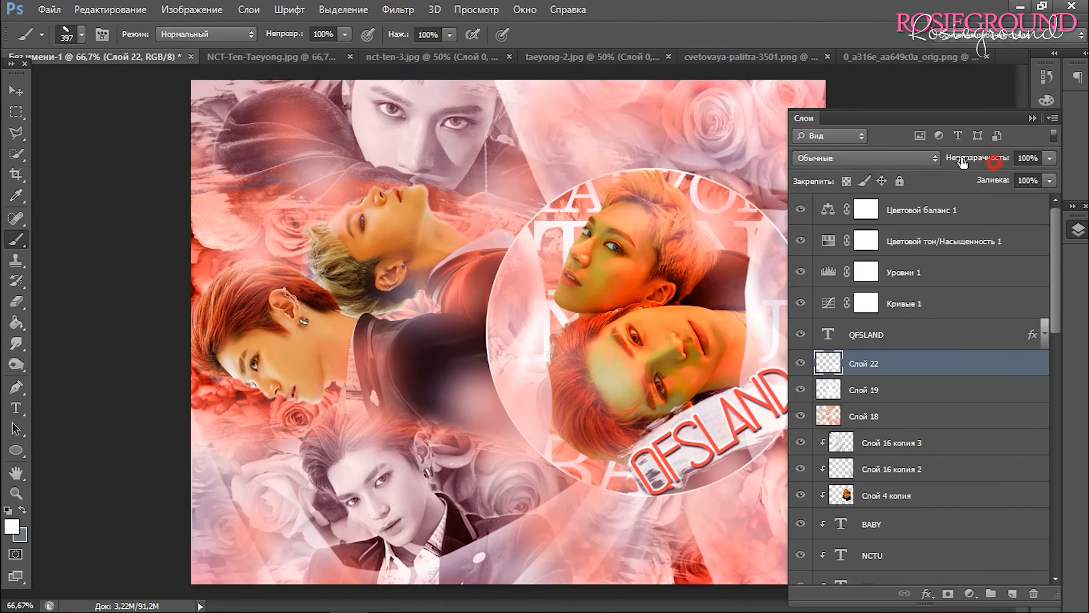
pyautogui.keyDown('ctrl'); pyautogui.click(877, 337); pyautogui.keyUp('ctrl')
pyautogui.click(1032, 118)
pyautogui.moveTo(753, 448); pyautogui.dragTo(733, 312)
# Rotate the QFSLAND title about 22° to a flatter slant and set its font size to 74 pt
pyautogui.click(1047, 166)
pyautogui.click(1077, 230)
pyautogui.click(872, 337)
pyautogui.moveTo(851, 108); pyautogui.dragTo(810, 194)
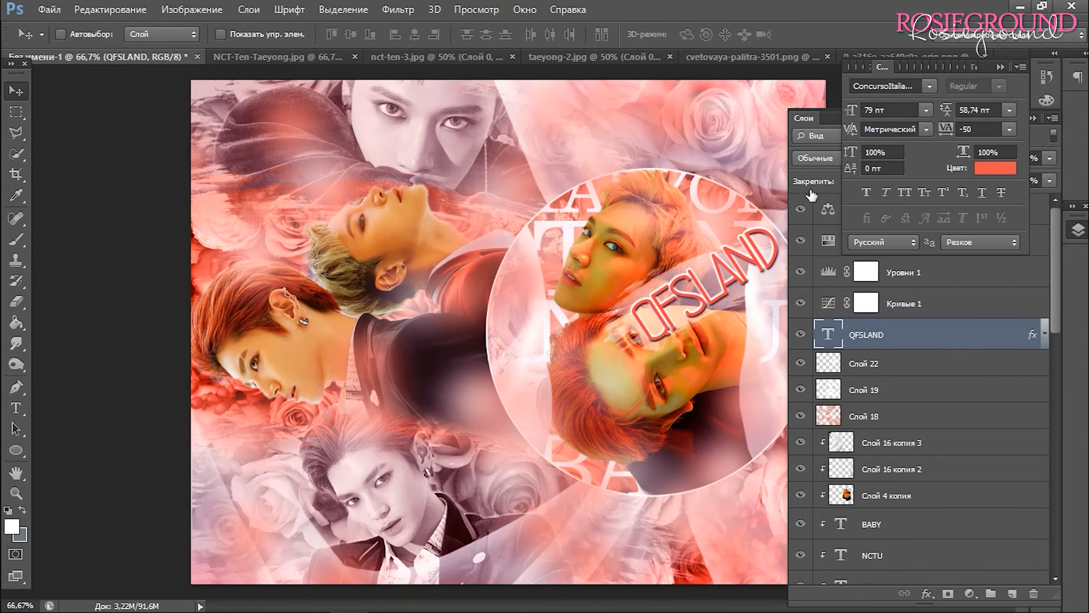
pyautogui.hotkey('ctrl', 't')
pyautogui.moveTo(660, 149); pyautogui.dragTo(730, 142)
pyautogui.moveTo(723, 193); pyautogui.dragTo(711, 195)
pyautogui.press('Return')
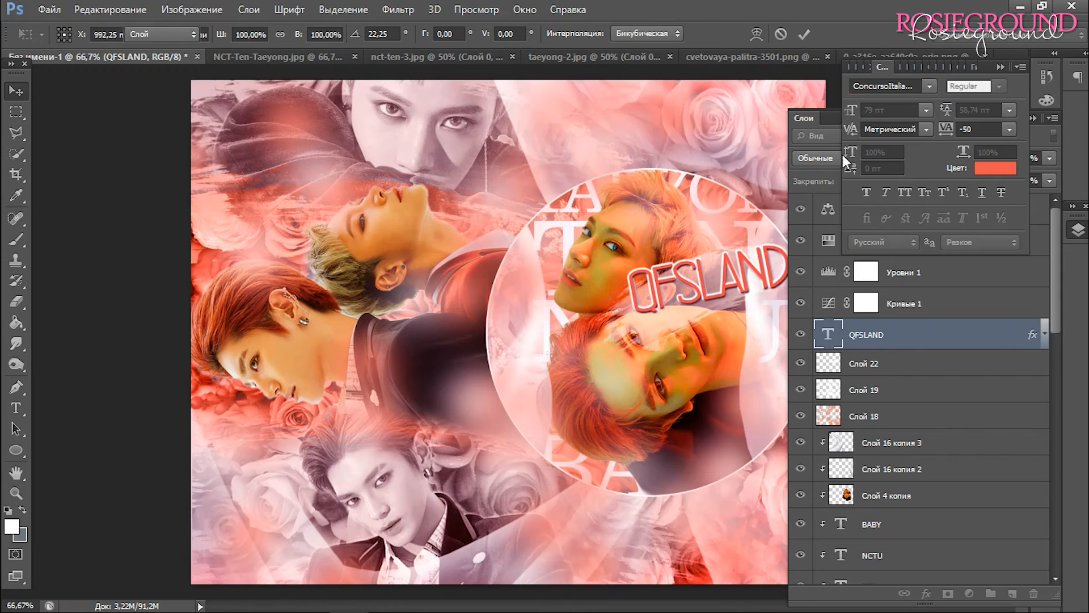
pyautogui.moveTo(852, 109); pyautogui.dragTo(847, 113)
# Rotate the white brush mark about 27° to match the title and erase its parts covering the faces
pyautogui.click(895, 359)
pyautogui.hotkey('ctrl', 't')
pyautogui.moveTo(737, 162); pyautogui.dragTo(765, 156)
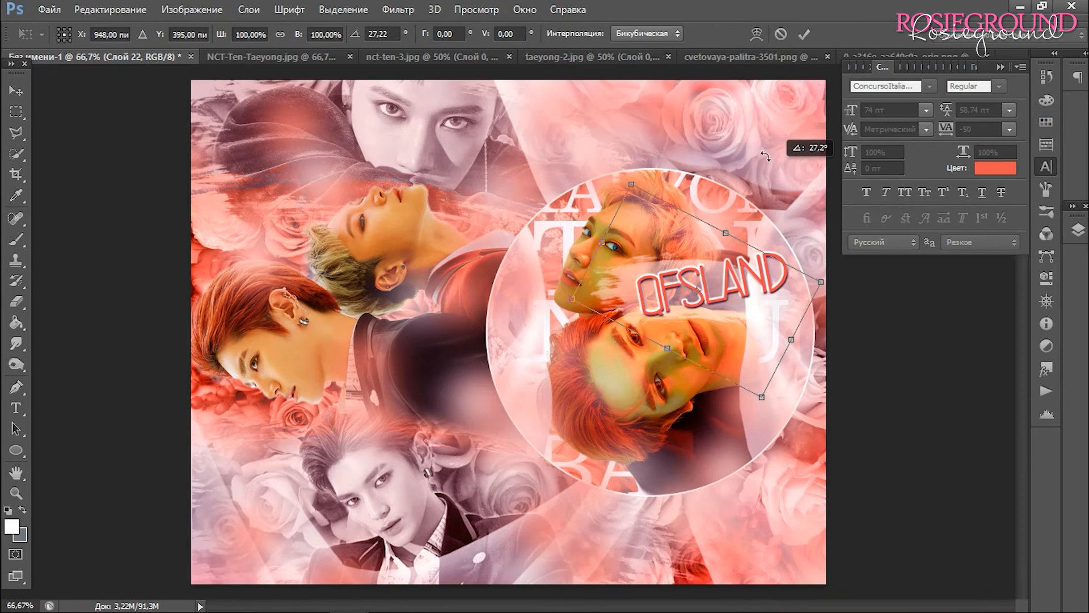
pyautogui.press('Return')
pyautogui.moveTo(724, 307); pyautogui.dragTo(727, 309)
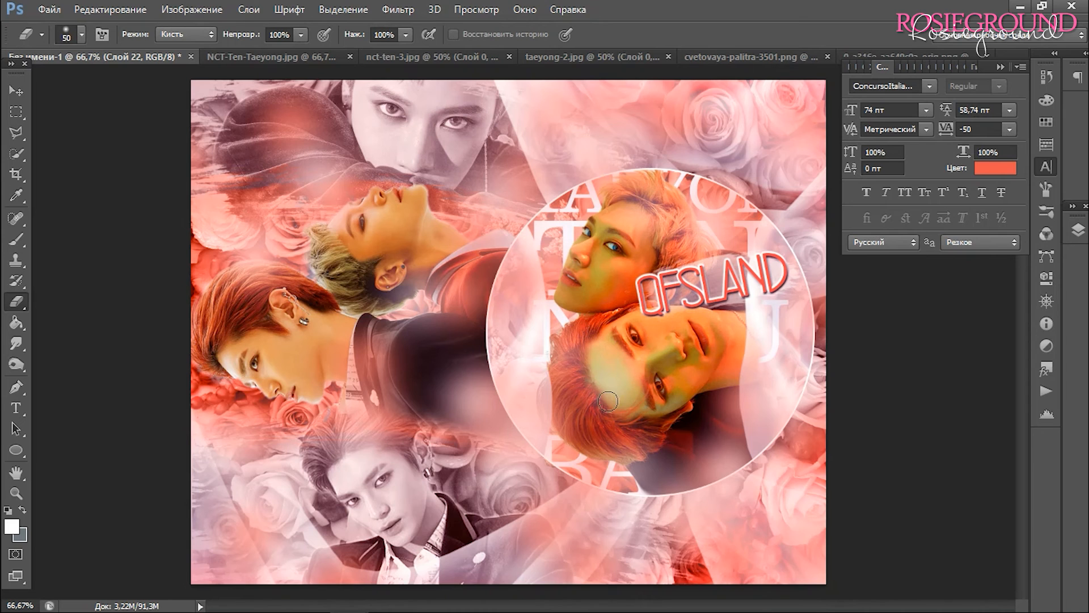
# Move the QFSLAND title and its brush mark together to the circle's lower edge and rotate them to a steeper slant
pyautogui.click(16, 91)
pyautogui.click(1078, 229)
pyautogui.keyDown('ctrl'); pyautogui.click(908, 335); pyautogui.keyUp('ctrl')
pyautogui.click(1030, 118)
pyautogui.moveTo(794, 258); pyautogui.dragTo(765, 426)
pyautogui.hotkey('ctrl', 't')
pyautogui.moveTo(854, 403); pyautogui.dragTo(822, 370)
pyautogui.moveTo(723, 446); pyautogui.dragTo(753, 430)
pyautogui.press('Return')
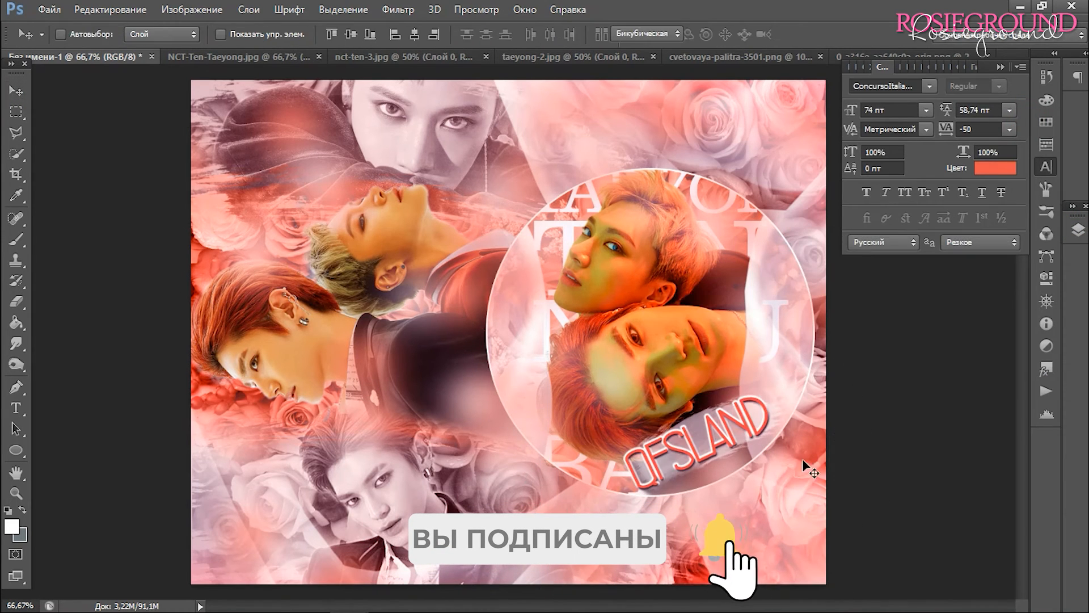
# Free-transform the QFSLAND title and brush mark once more and shift them slightly lower in the circle
pyautogui.hotkey('ctrl', 't')
pyautogui.moveTo(892, 370); pyautogui.dragTo(929, 352)
pyautogui.moveTo(740, 408); pyautogui.dragTo(737, 435)
pyautogui.press('Return')
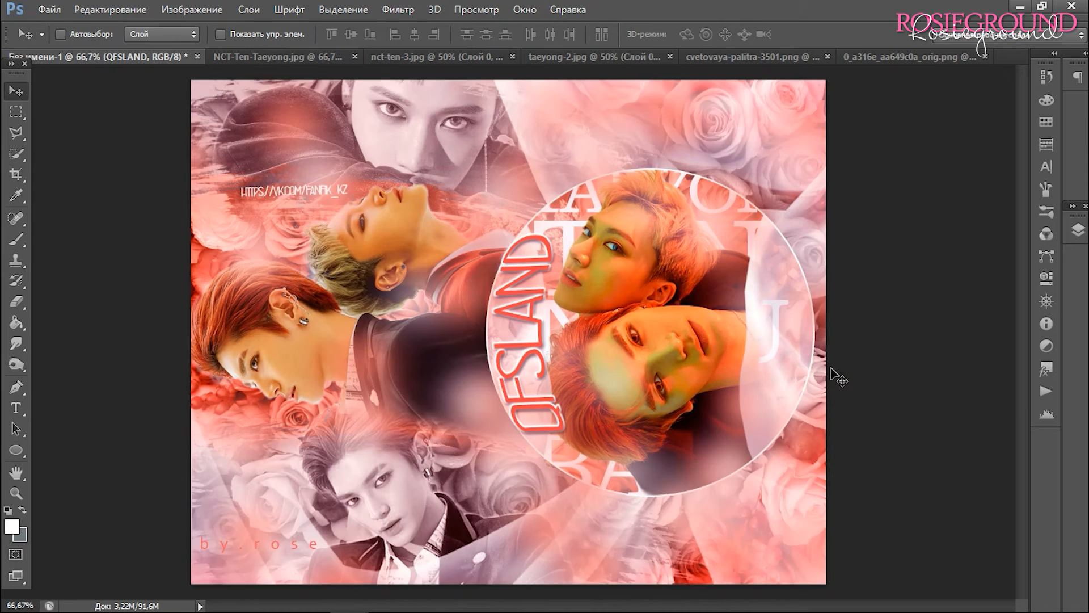
# Inspect the whole cover at 100% from top to bottom and return to the full view
pyautogui.hotkey('ctrl', '+')
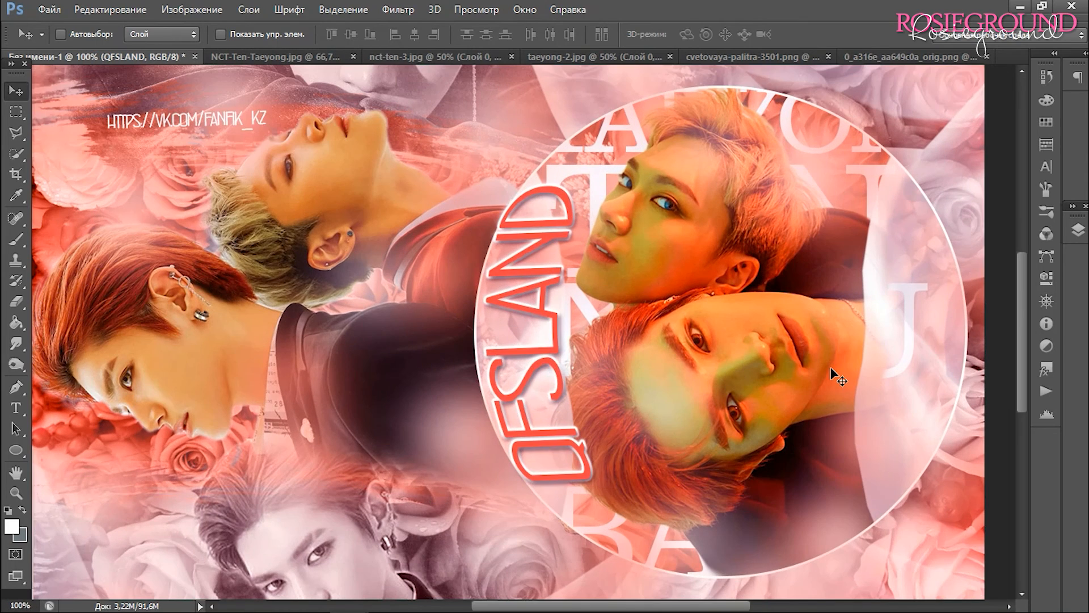
pyautogui.scroll(4, 838, 377)
pyautogui.scroll(1, 838, 378)
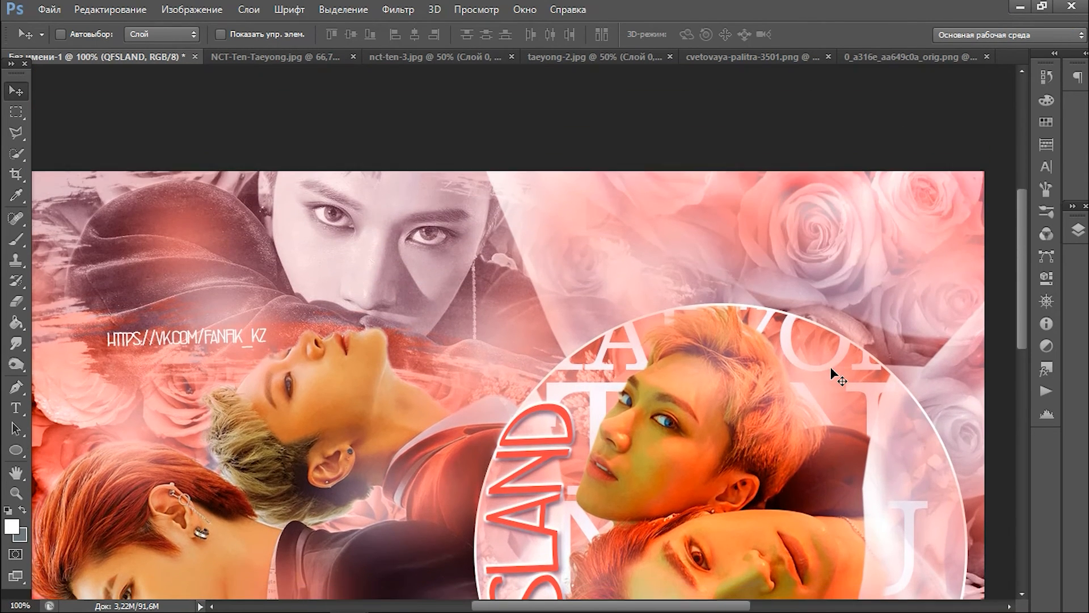
pyautogui.scroll(-5, 838, 377)
pyautogui.scroll(-8, 838, 377)
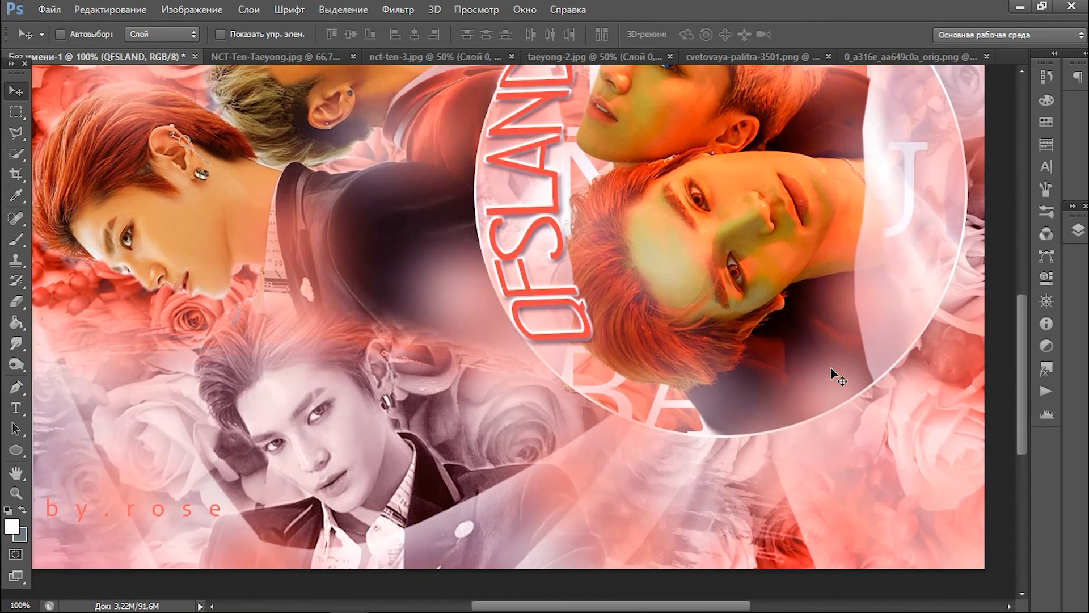
pyautogui.hotkey('ctrl', '0')
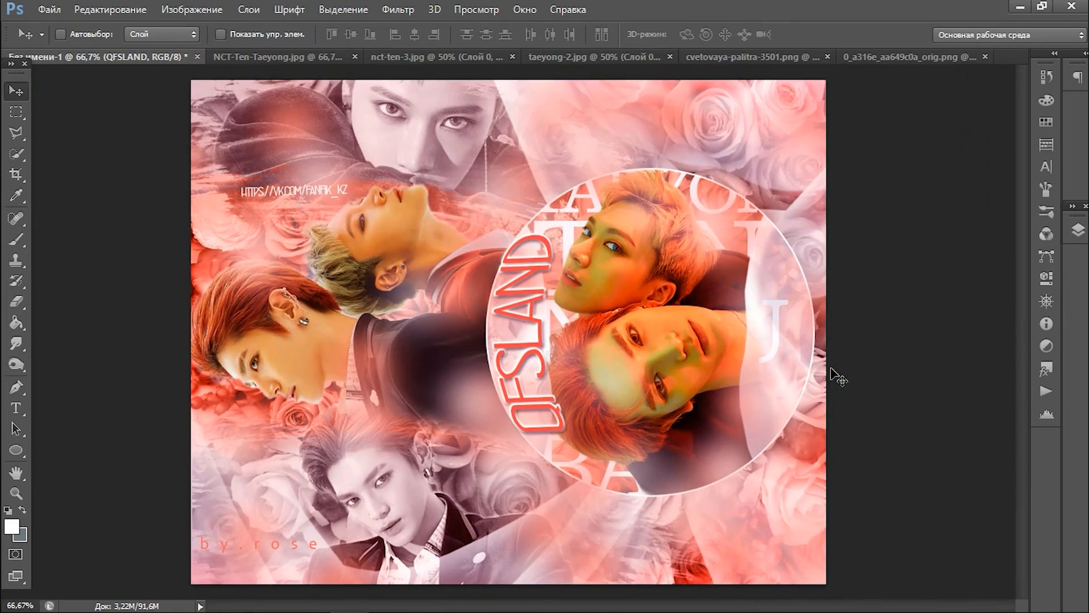